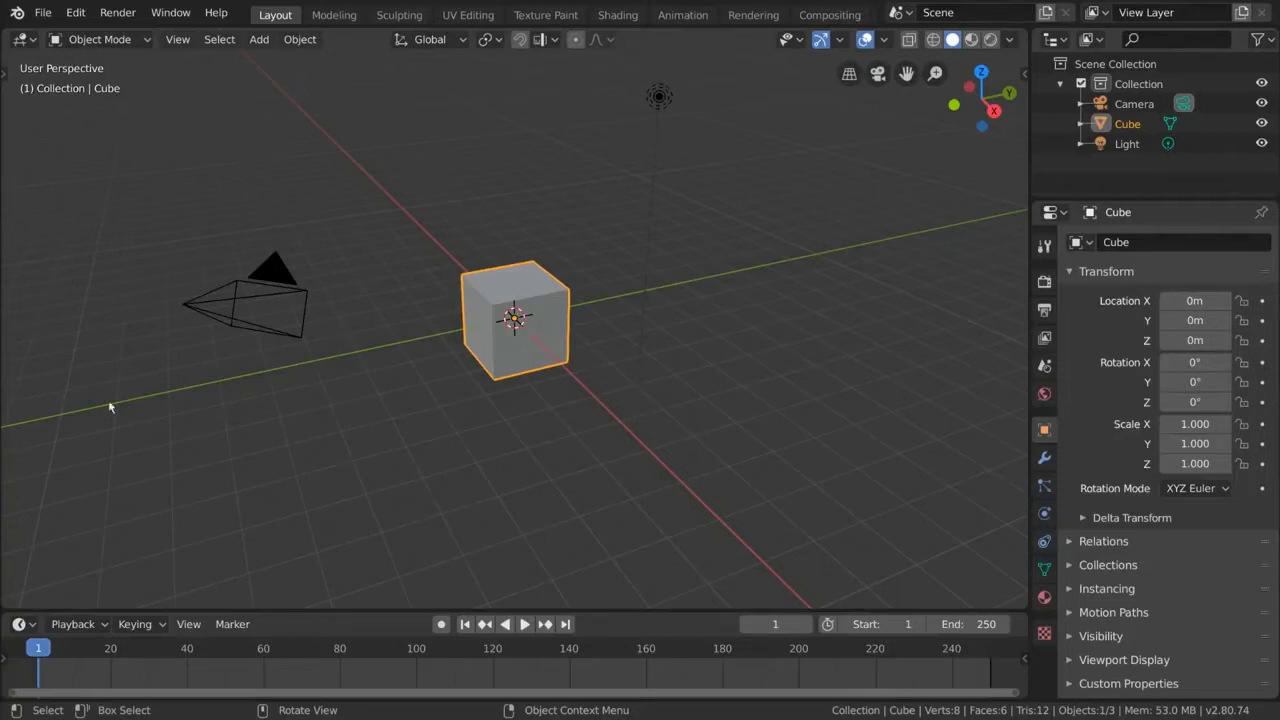
Select the camera, select all objects with A, then deselect everything with Alt+A
{"action": "left_click", "coordinate": [281, 279]}
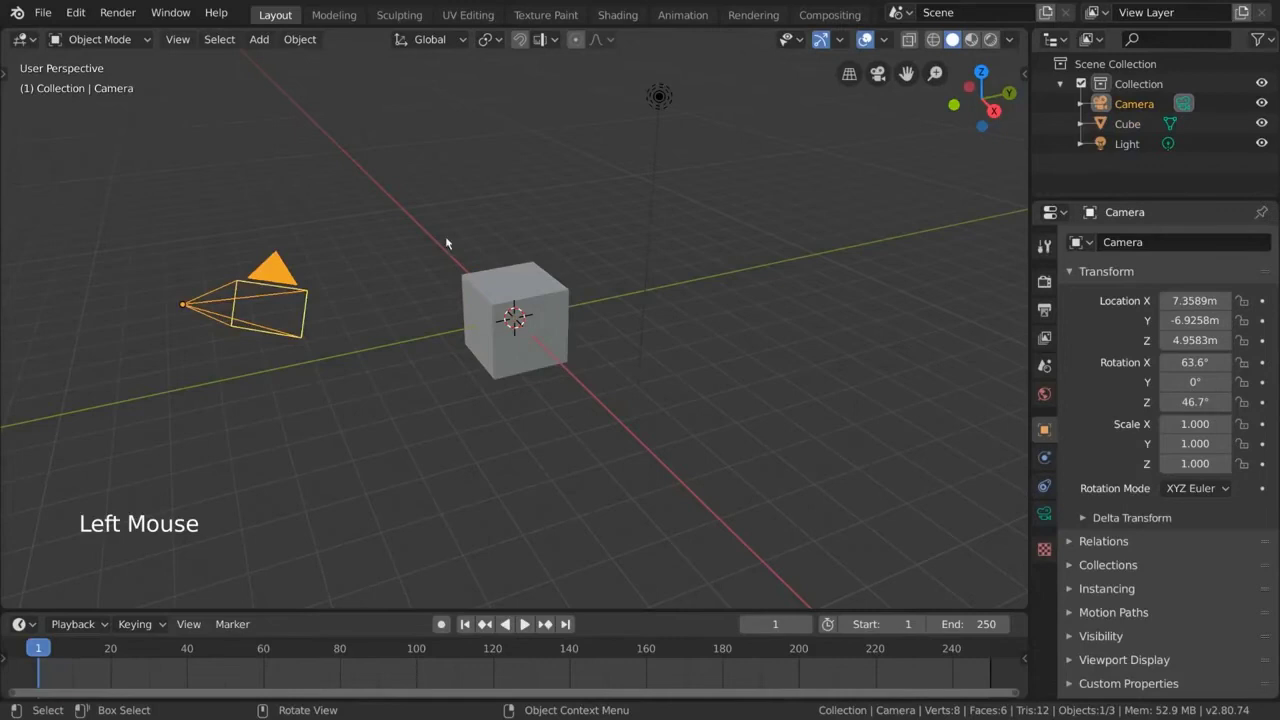
{"action": "left_click", "coordinate": [475, 200]}
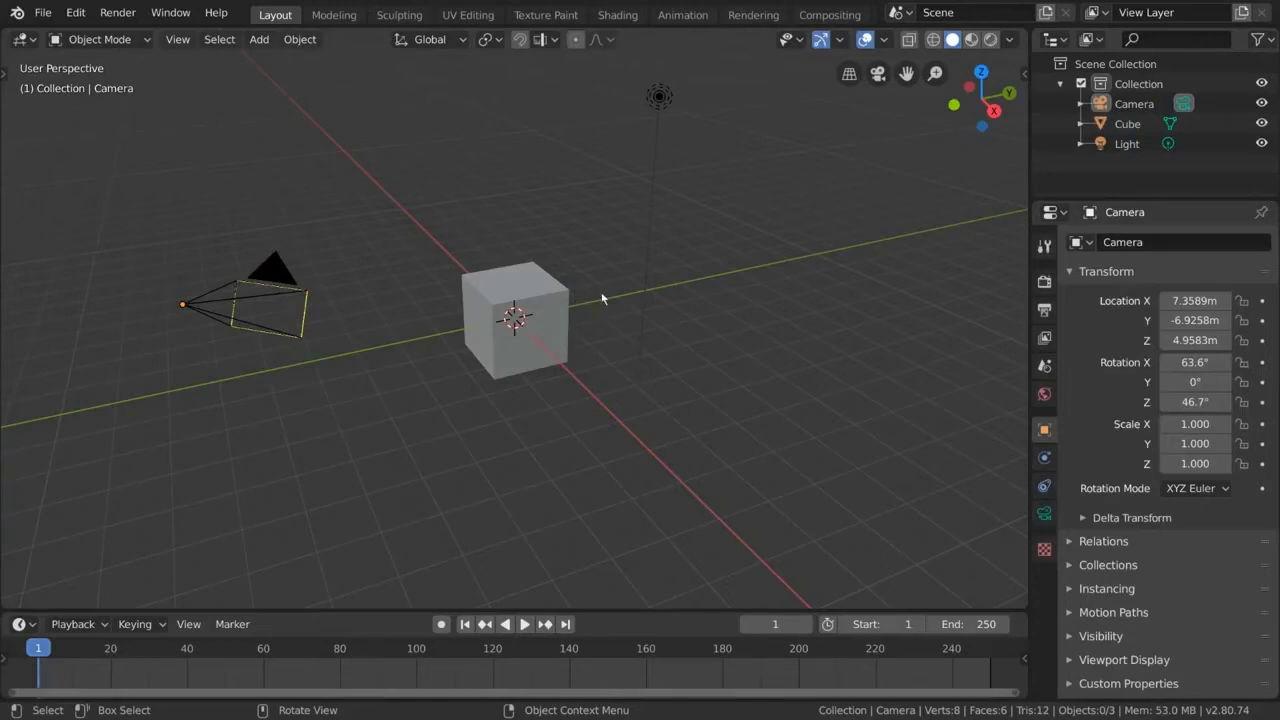
{"action": "key", "text": "a"}
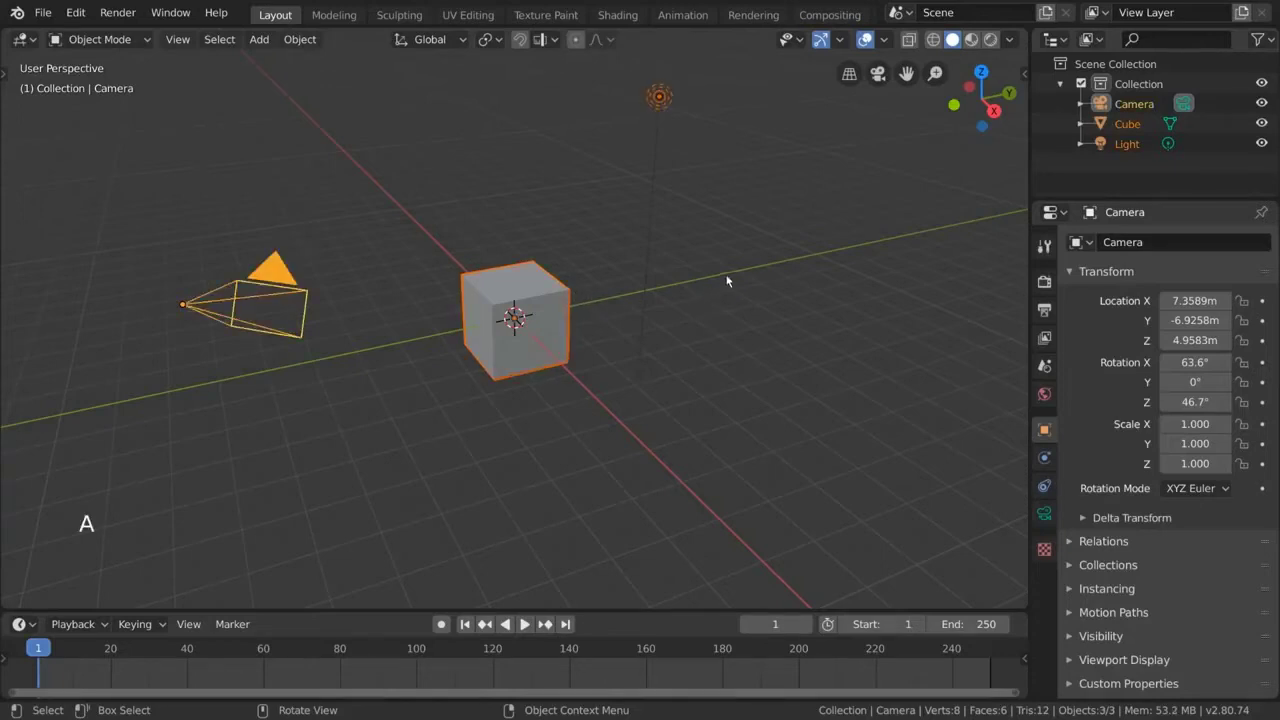
{"action": "key", "text": "alt+a"}
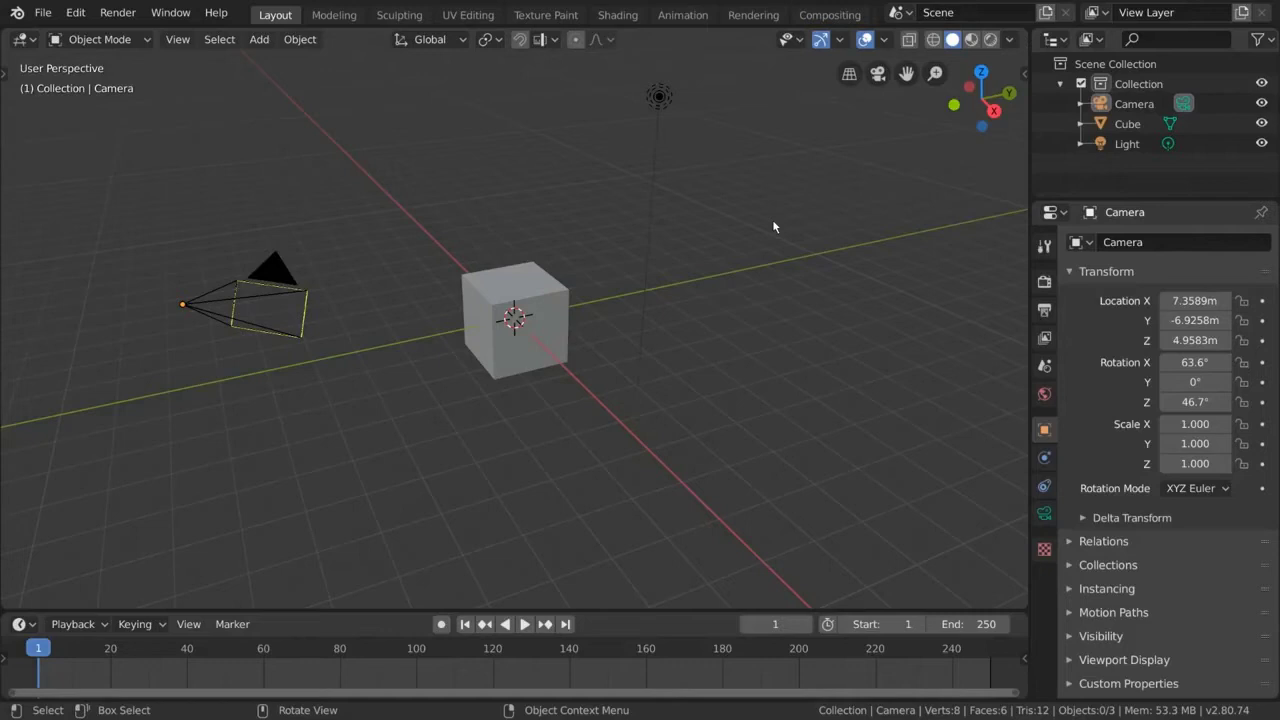
Reveal the toolbar and box-select the objects, then Ctrl-drag to remove the cube
{"action": "left_click", "coordinate": [14, 74]}
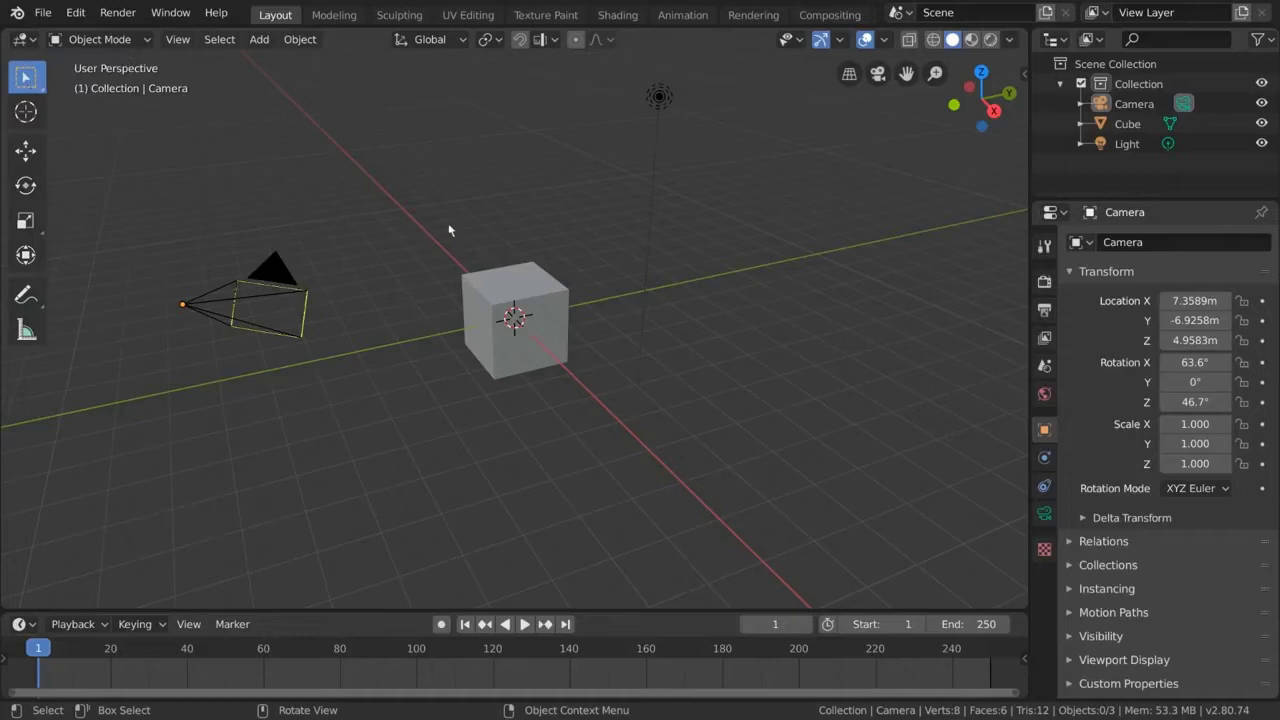
{"action": "left_click_drag", "start_coordinate": [473, 107], "coordinate": [741, 375]}
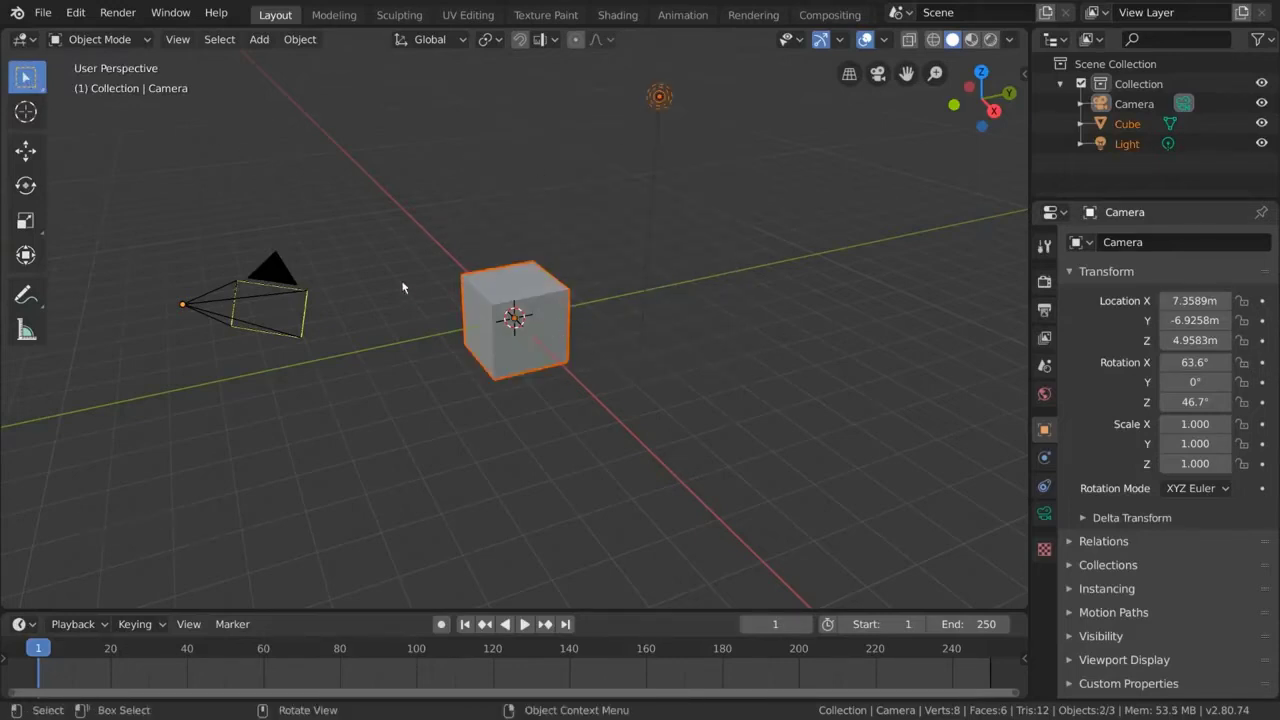
{"action": "left_click_drag", "start_coordinate": [363, 201], "coordinate": [267, 318]}
{"action": "left_click_drag", "start_coordinate": [196, 208], "coordinate": [556, 428]}
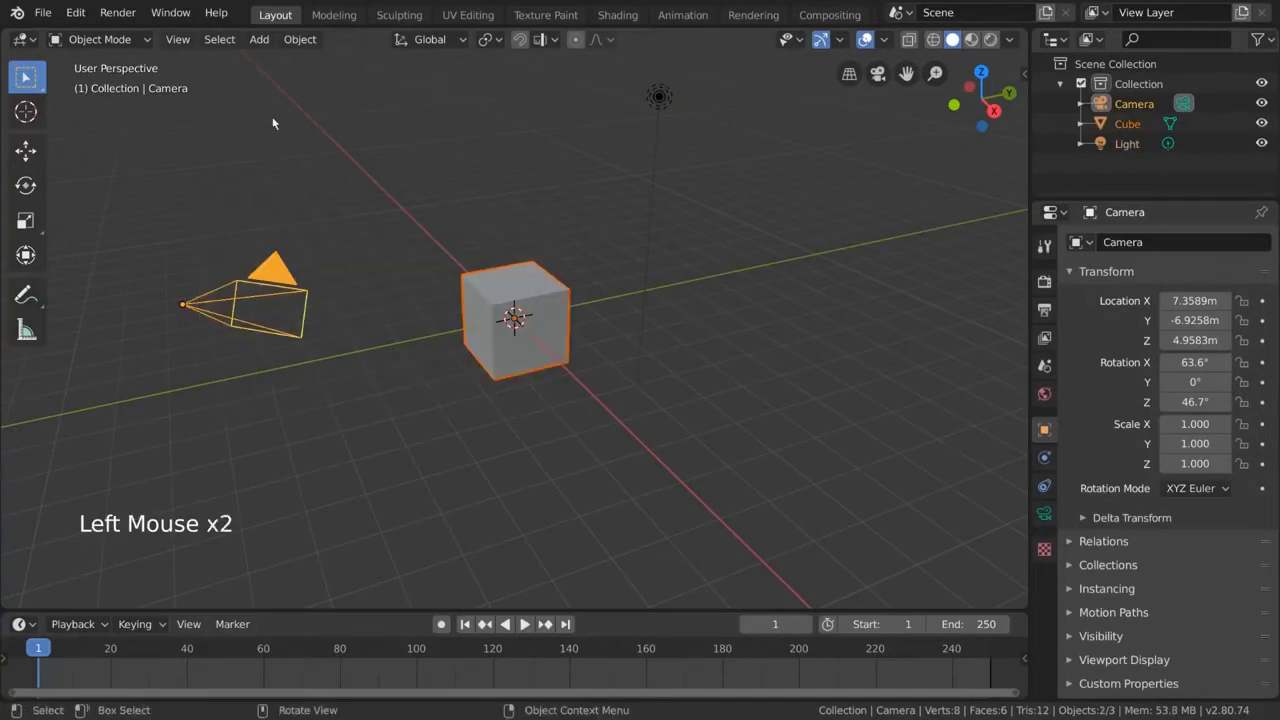
{"action": "left_click_drag", "start_coordinate": [263, 121], "coordinate": [723, 437]}
{"action": "left_click_drag", "start_coordinate": [460, 116], "coordinate": [686, 382], "text": "ctrl"}
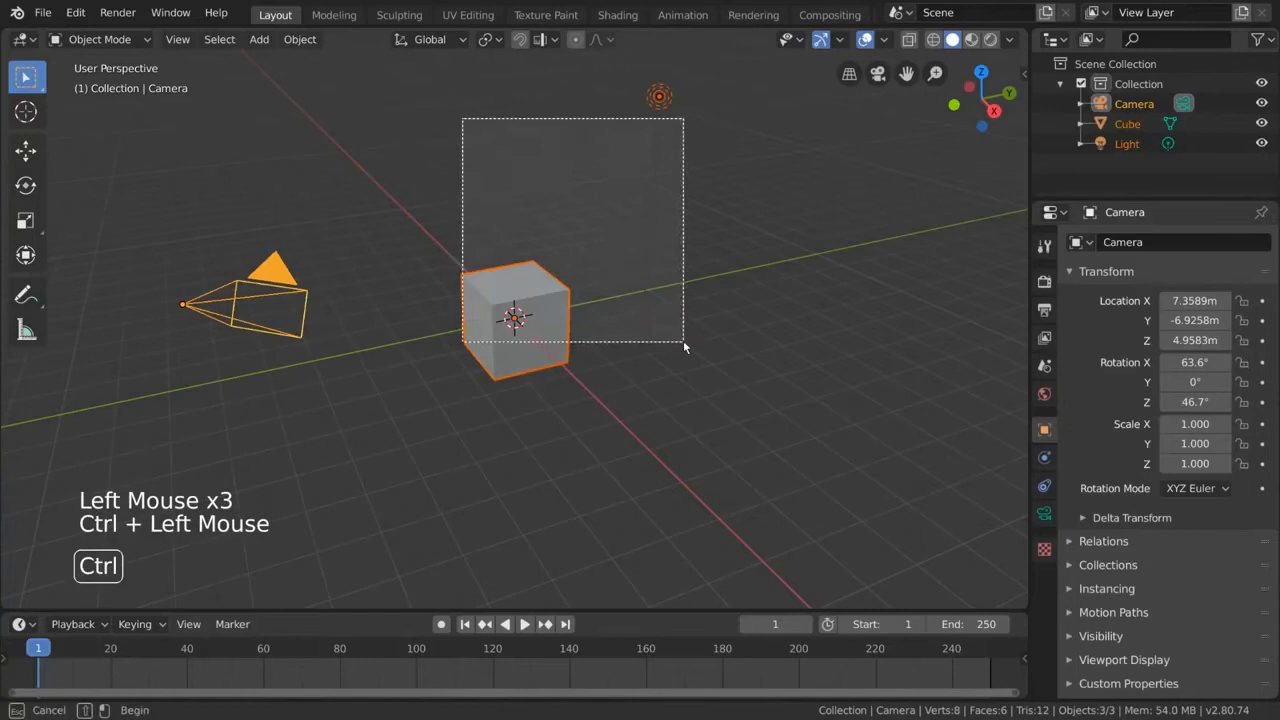
Box-select the camera and cube with B, then box-deselect the cube, leaving only the camera
{"action": "key", "text": "b"}
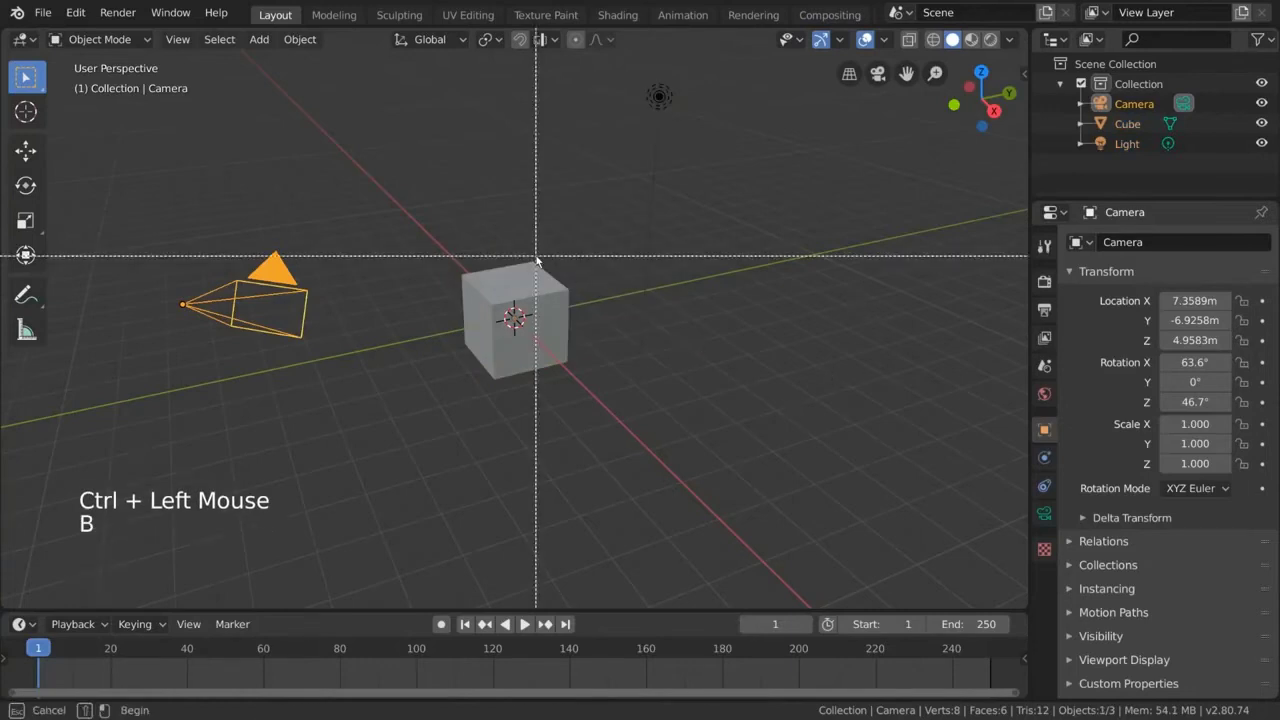
{"action": "left_click_drag", "start_coordinate": [234, 138], "coordinate": [724, 416]}
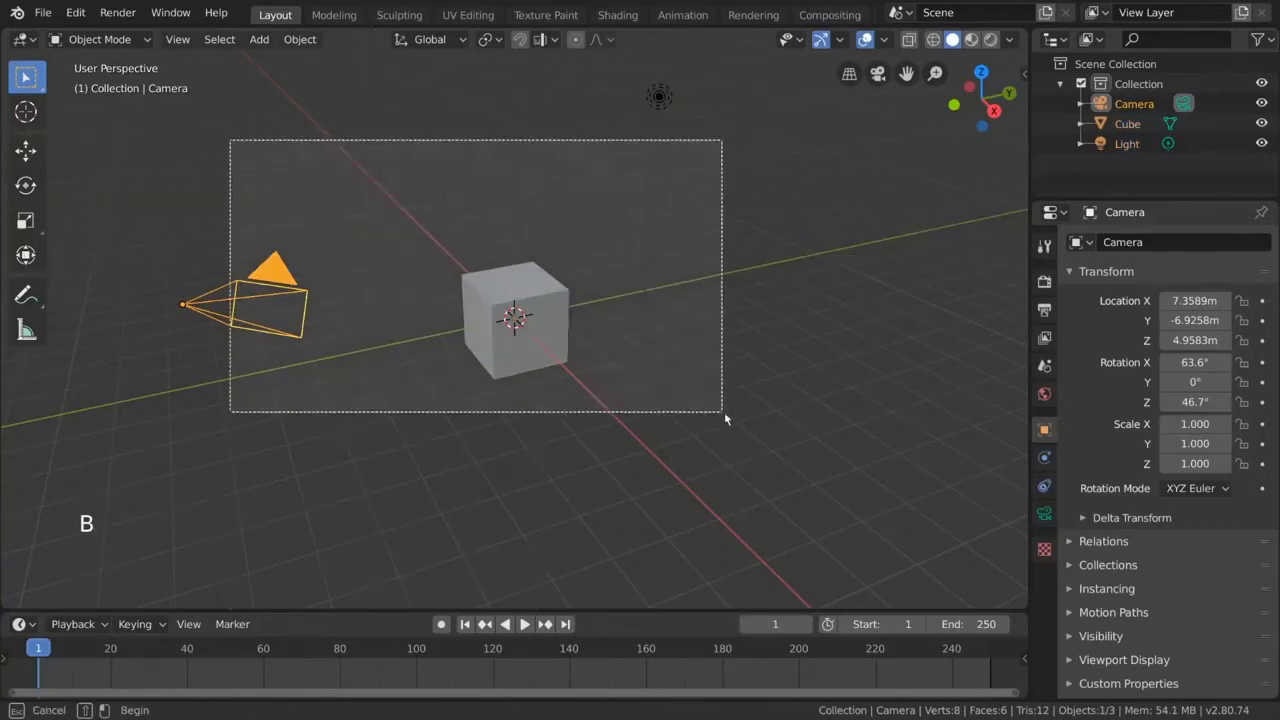
{"action": "key", "text": "b"}
{"action": "middle_click_drag", "start_coordinate": [449, 109], "coordinate": [742, 289]}
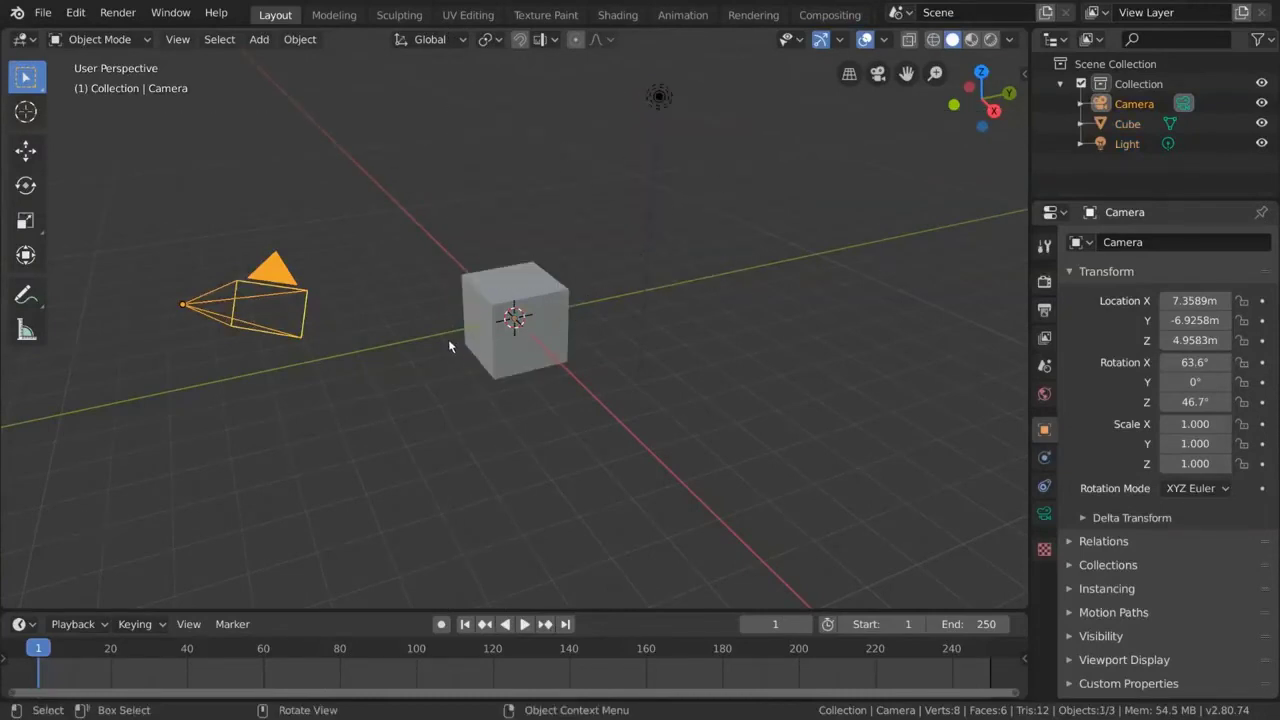
With circle select, brush the cube and light in, then brush the camera and cube out
{"action": "key", "text": "c"}
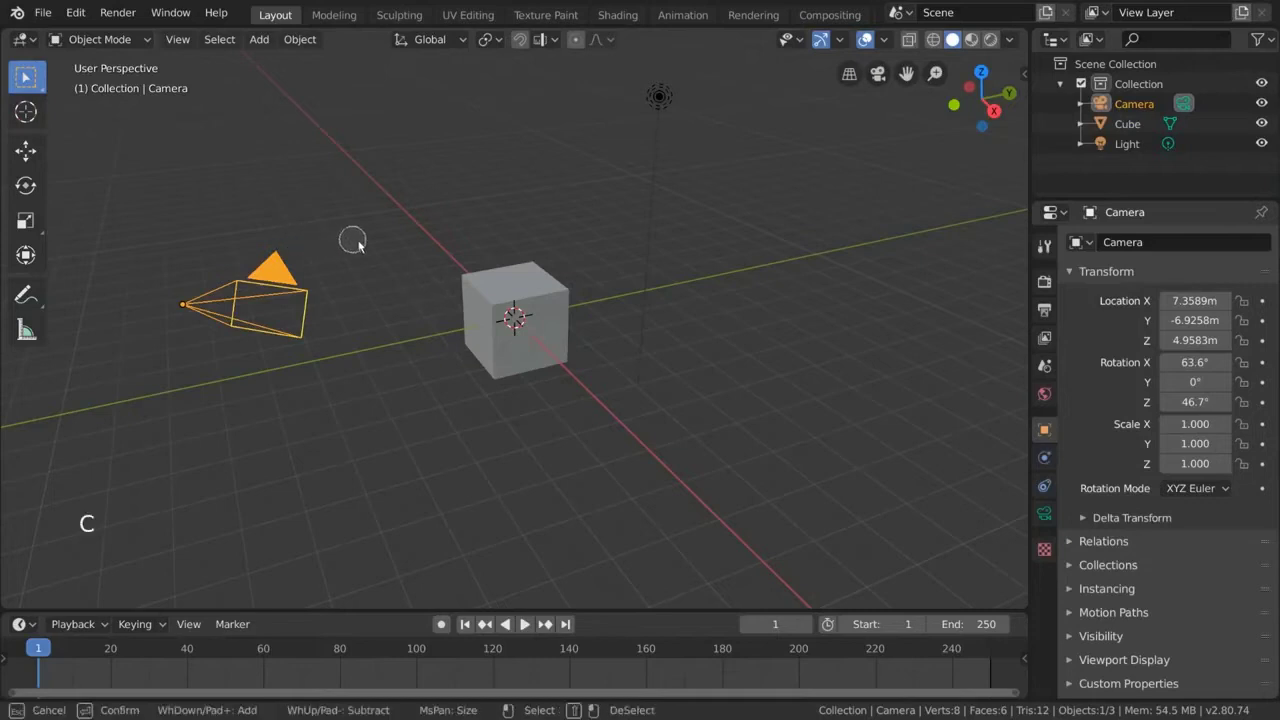
{"action": "left_click_drag", "start_coordinate": [457, 280], "coordinate": [574, 354]}
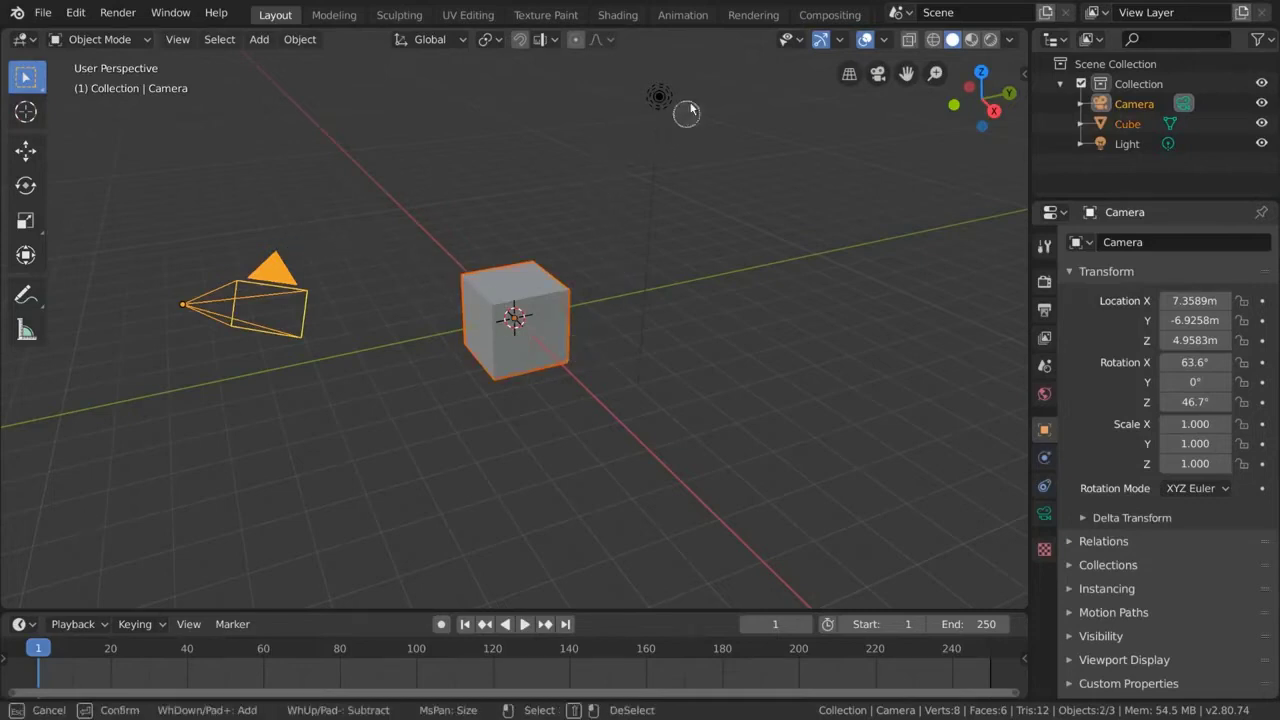
{"action": "left_click_drag", "start_coordinate": [690, 104], "coordinate": [655, 95]}
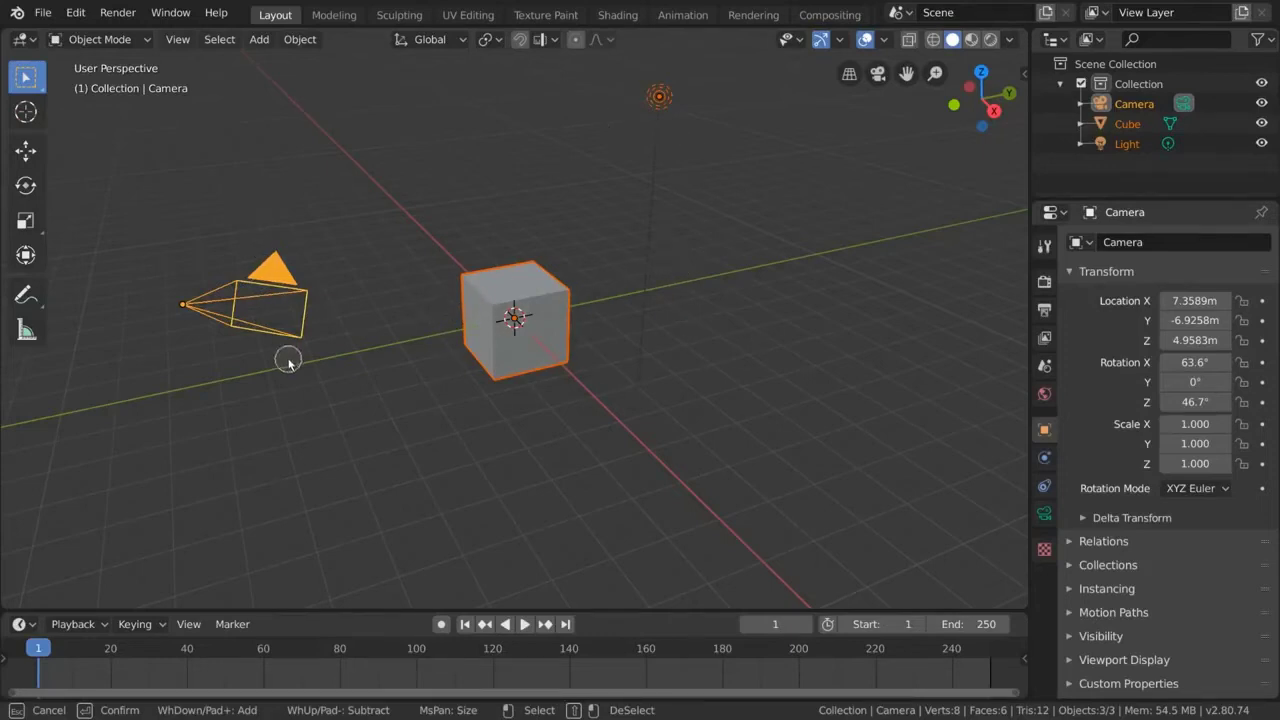
{"action": "middle_click_drag", "start_coordinate": [288, 362], "coordinate": [171, 300]}
{"action": "middle_click_drag", "start_coordinate": [480, 312], "coordinate": [557, 318]}
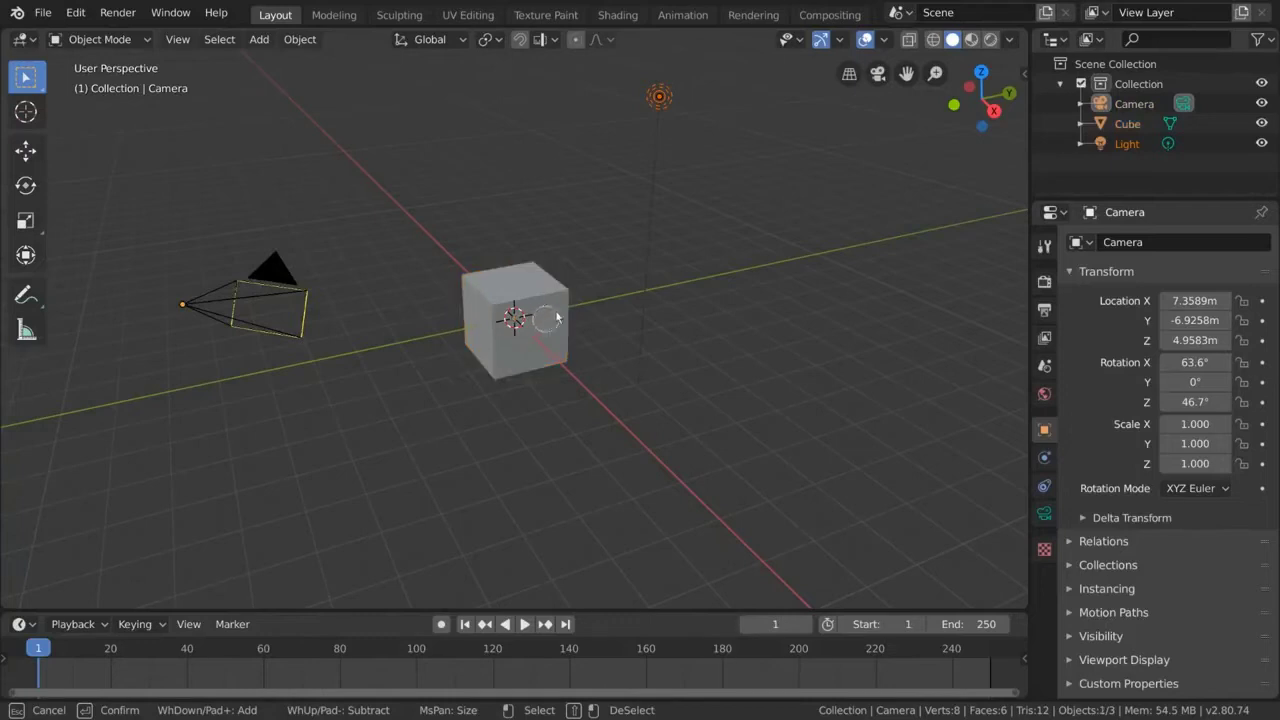
Exit circle select and Shift-click the cube, camera and light, toggling the light off again
{"action": "right_click", "coordinate": [589, 230]}
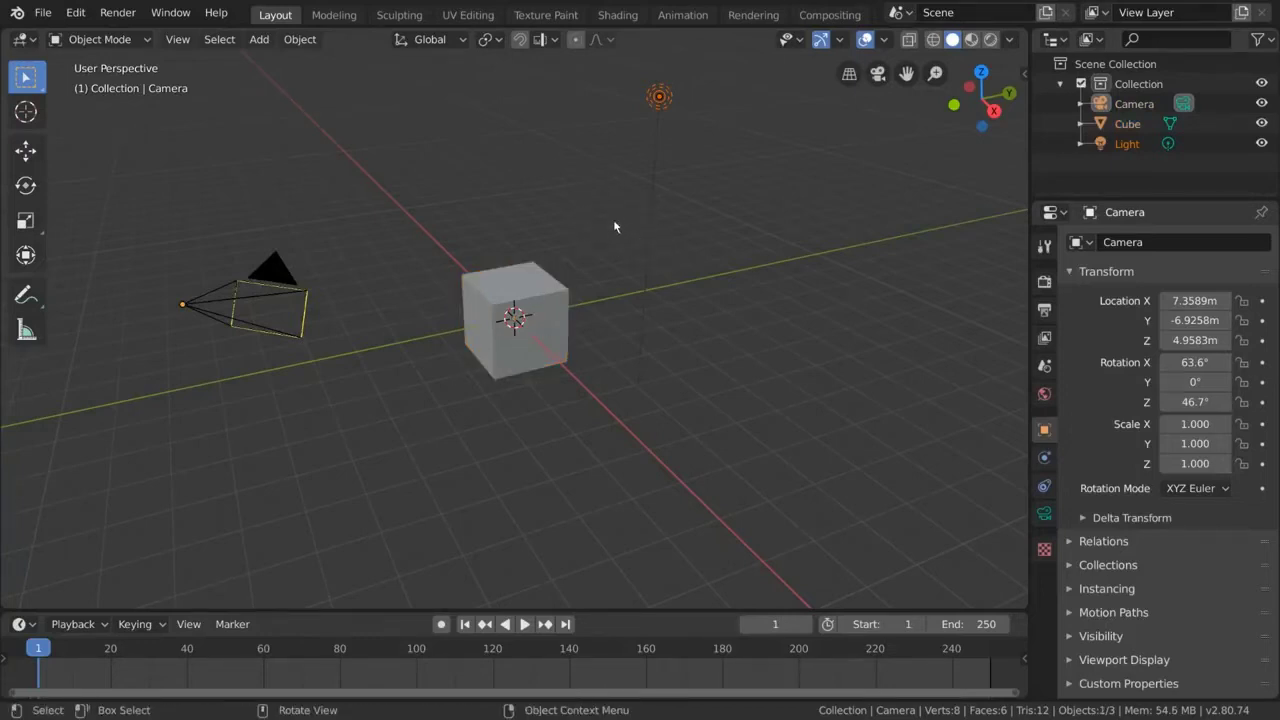
{"action": "left_click", "coordinate": [518, 273], "text": "shift"}
{"action": "left_click", "coordinate": [281, 268], "text": "shift"}
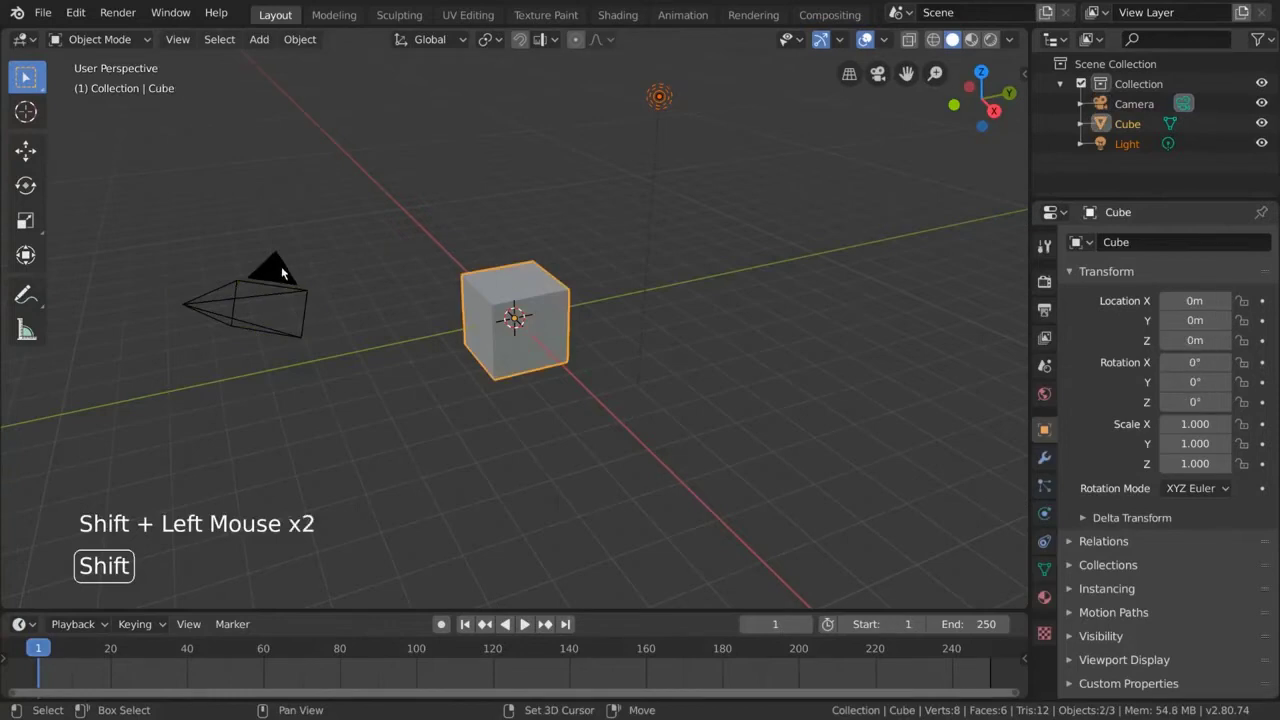
{"action": "left_click", "coordinate": [516, 283], "text": "shift"}
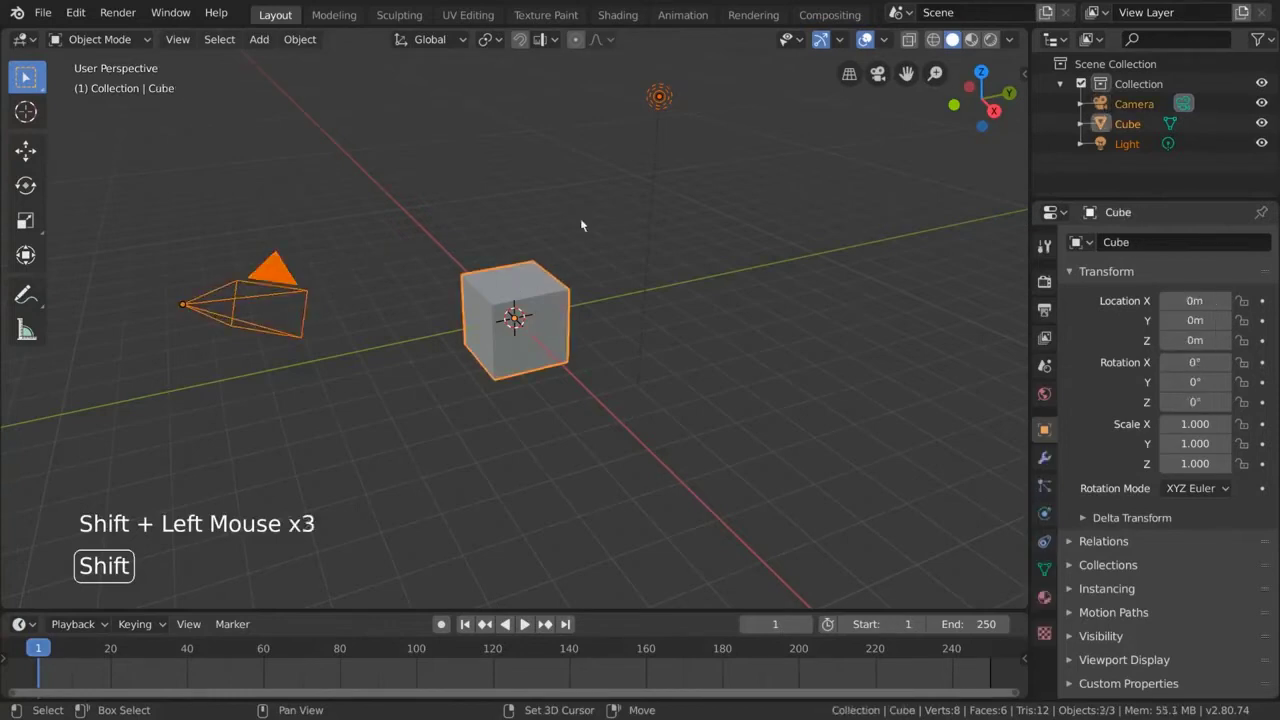
{"action": "left_click", "coordinate": [659, 98], "text": "shift"}
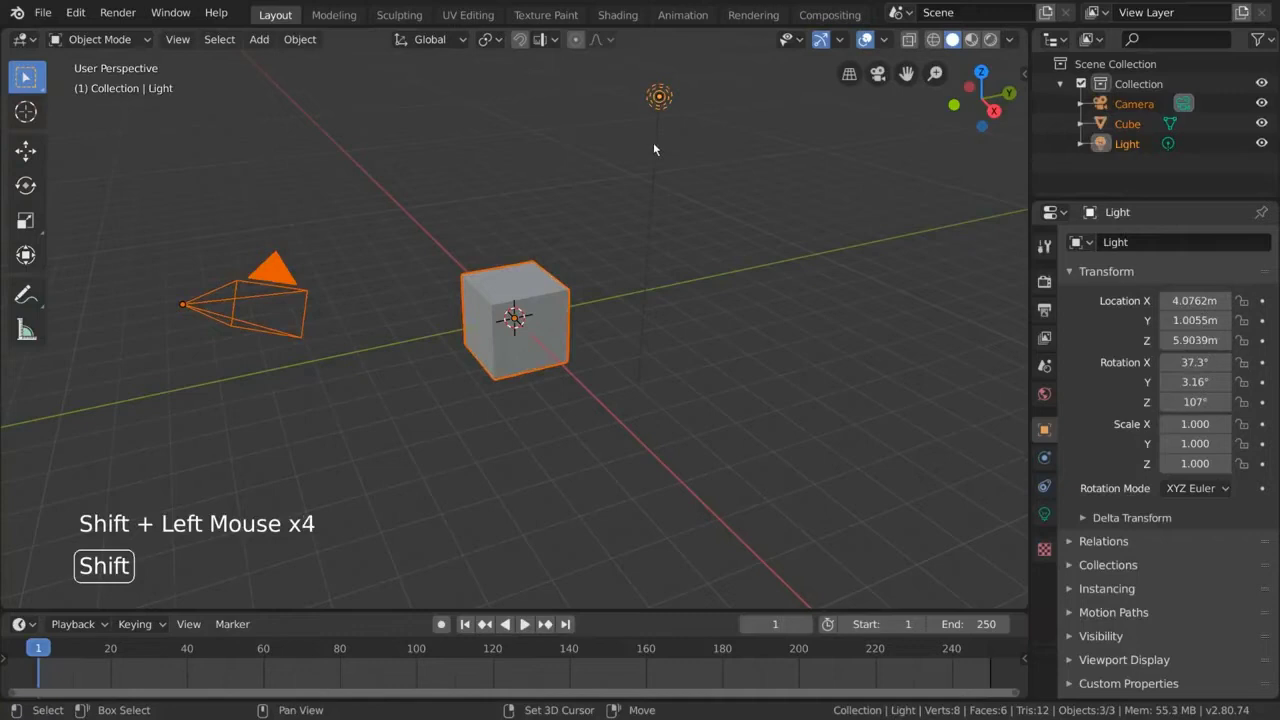
{"action": "left_click", "coordinate": [659, 97], "text": "shift"}
Shift-click to move the active status among cube, camera and light, ending with the cube active
{"action": "left_click", "coordinate": [546, 282], "text": "shift"}
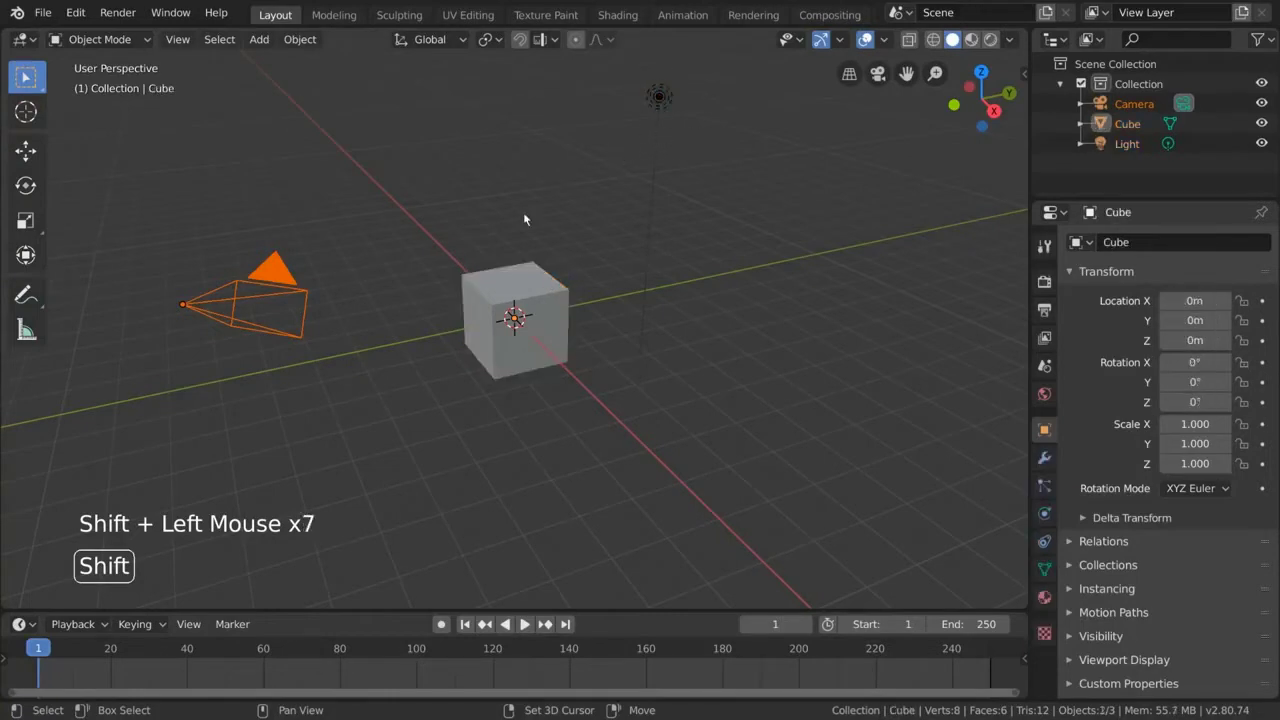
{"action": "left_click", "coordinate": [300, 280], "text": "shift"}
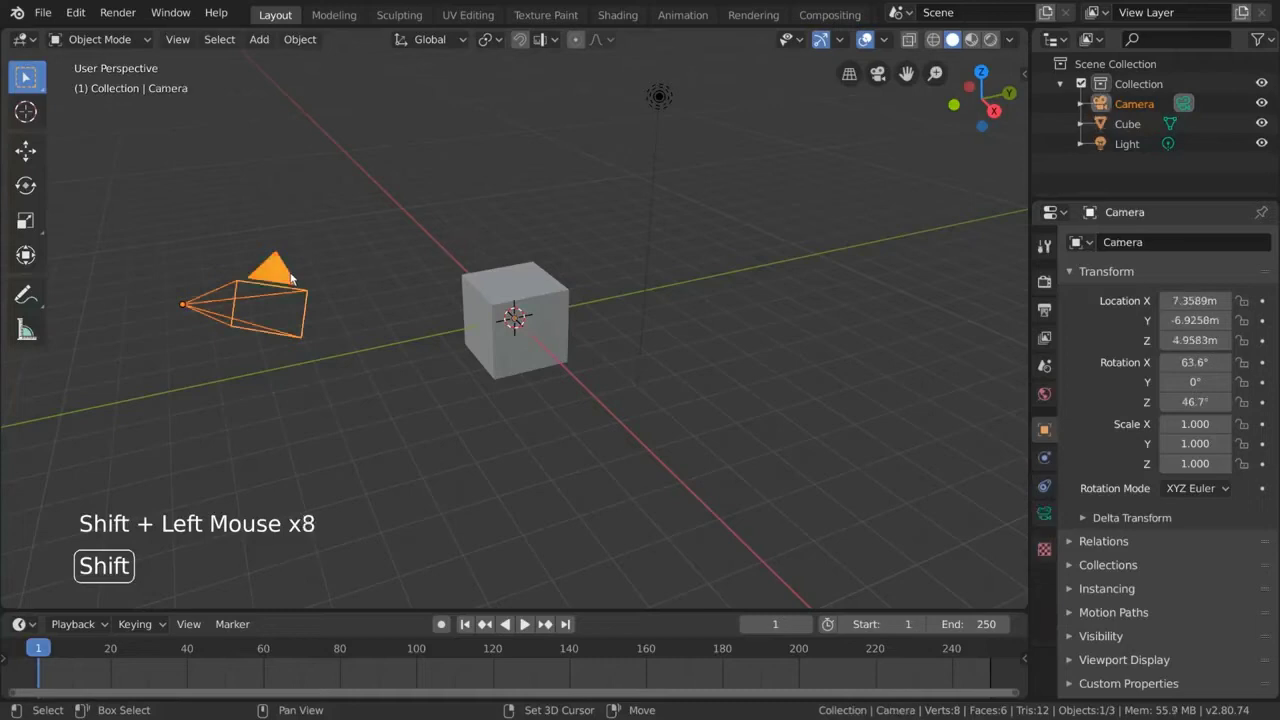
{"action": "left_click", "coordinate": [487, 277], "text": "shift"}
{"action": "left_click", "coordinate": [659, 96], "text": "shift"}
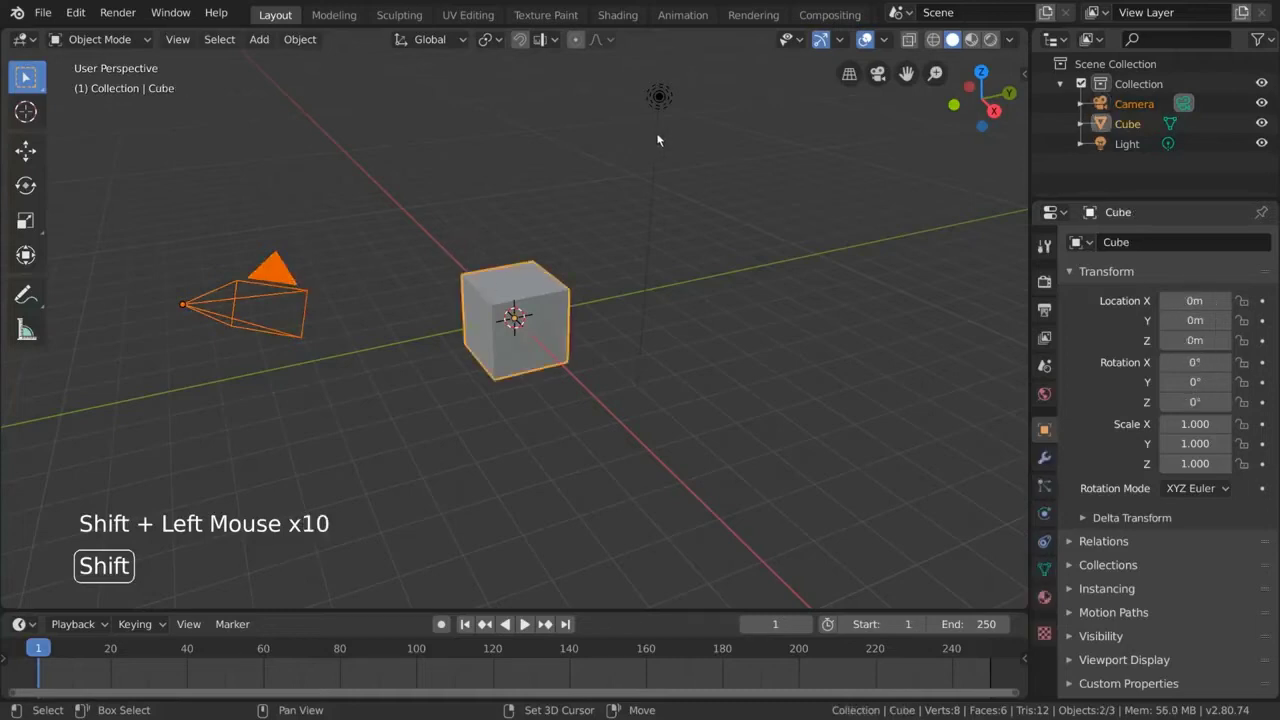
{"action": "left_click", "coordinate": [550, 288], "text": "shift"}
{"action": "left_click", "coordinate": [286, 281], "text": "shift"}
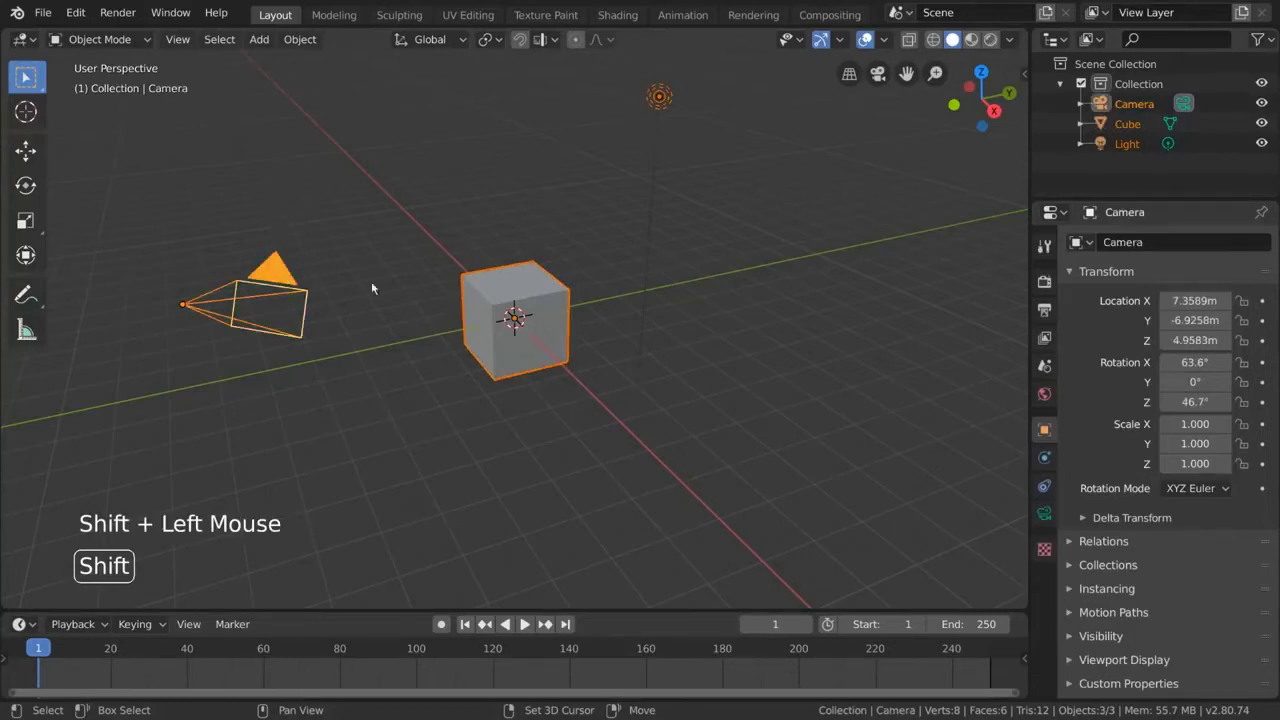
{"action": "left_click", "coordinate": [530, 288], "text": "shift"}
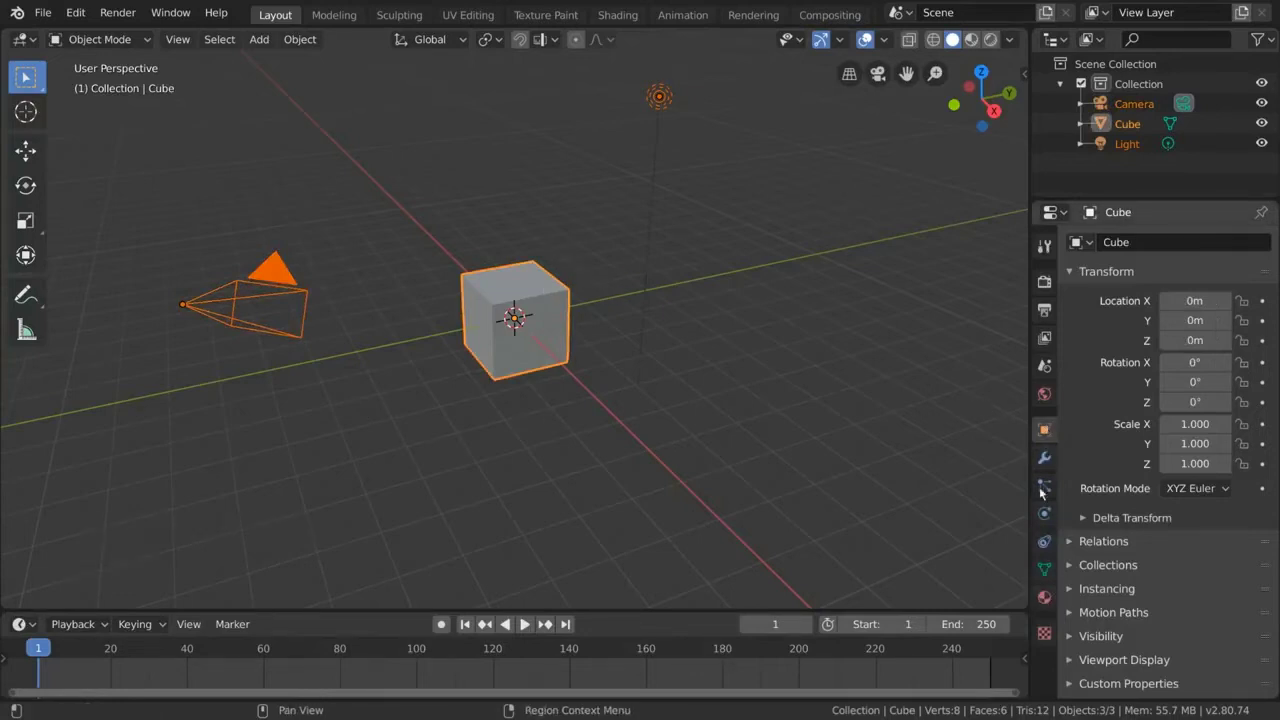
Duplicate the cube as Cube.001, place it, and switch the selection between the two cubes
{"action": "key", "text": "shift+d"}
{"action": "left_click", "coordinate": [574, 427]}
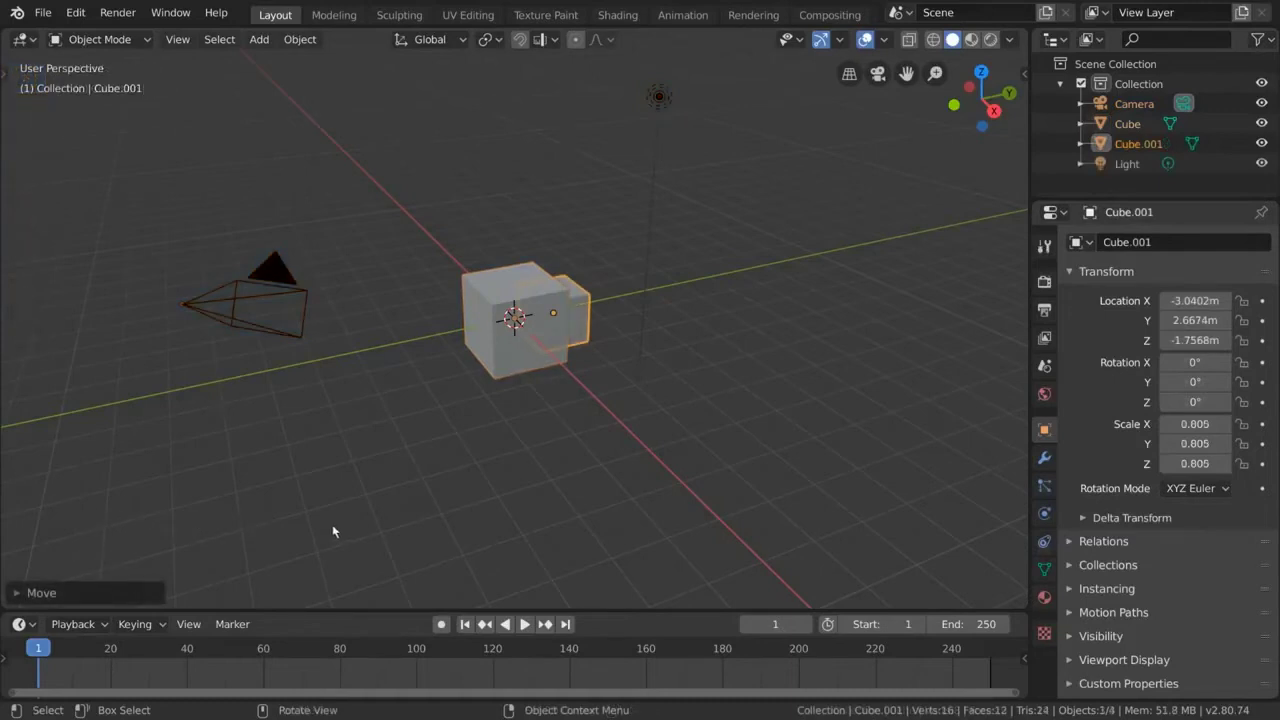
{"action": "left_click", "coordinate": [519, 366]}
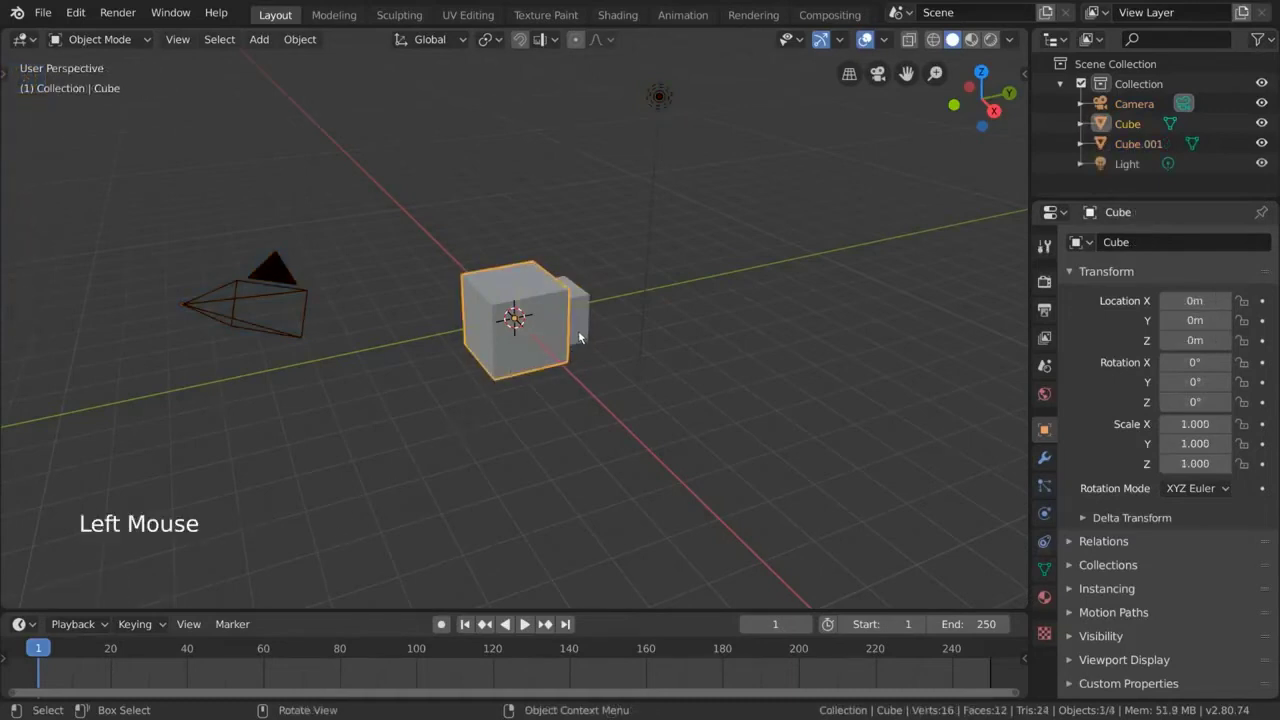
{"action": "left_click", "coordinate": [579, 337]}
{"action": "left_click", "coordinate": [525, 358]}
Click repeatedly on the overlapping cubes to try to leave only the original Cube selected
{"action": "left_click", "coordinate": [530, 297]}
{"action": "left_click", "coordinate": [531, 296]}
{"action": "left_click", "coordinate": [535, 283]}
{"action": "left_click", "coordinate": [548, 336]}
{"action": "left_click", "coordinate": [547, 350]}
{"action": "left_click", "coordinate": [547, 352]}
{"action": "left_click", "coordinate": [544, 331]}
{"action": "left_click", "coordinate": [550, 364]}
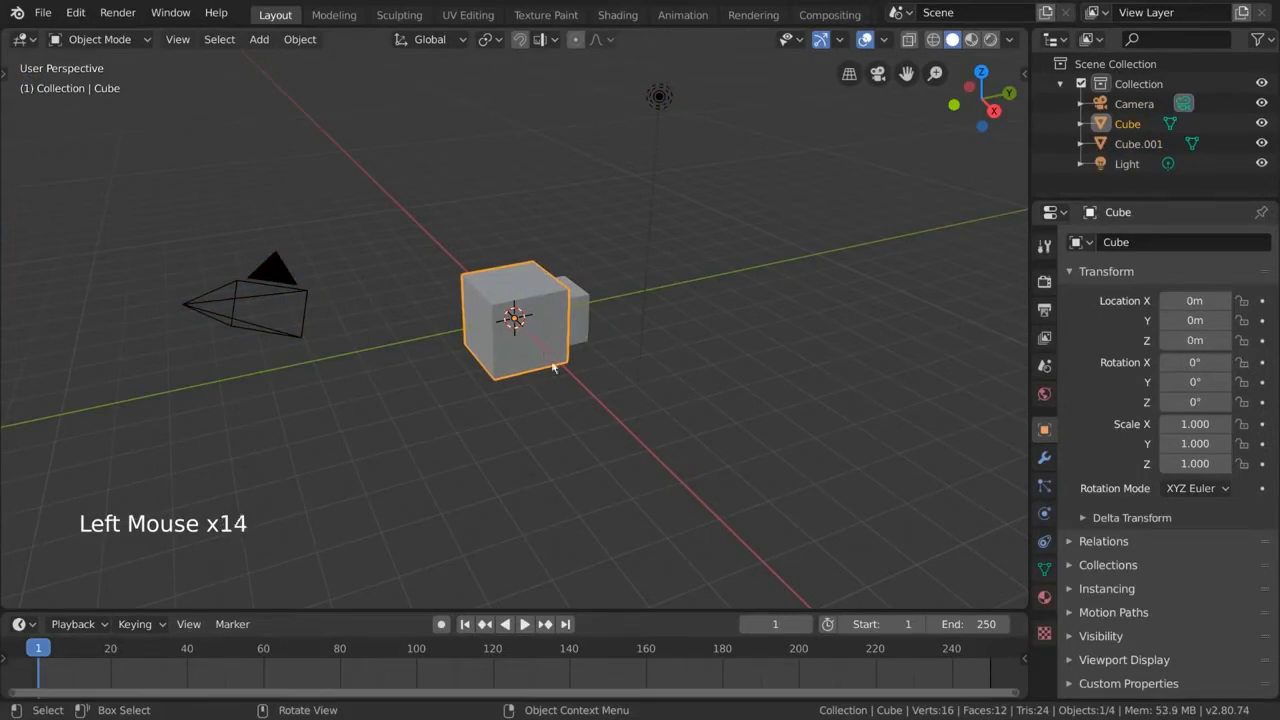
Switch to wireframe shading, select Cube.001 and Cube in turn, then box-select both
{"action": "left_click", "coordinate": [932, 40]}
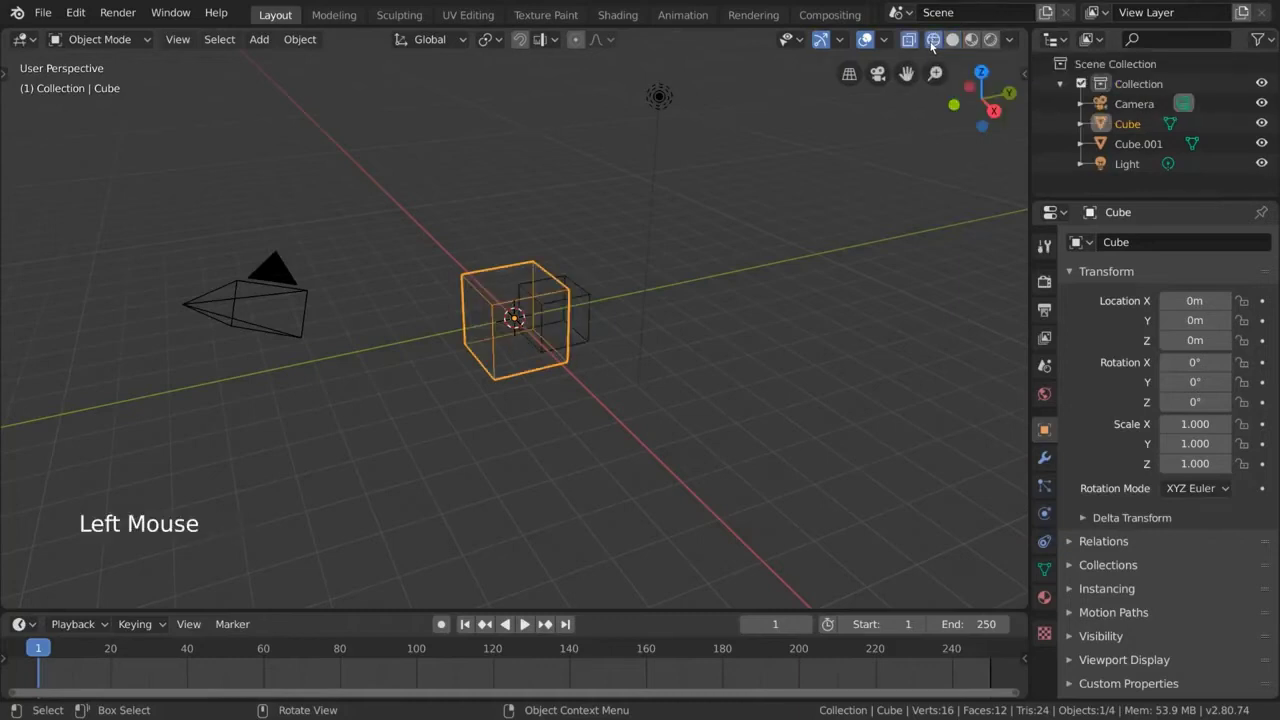
{"action": "left_click", "coordinate": [543, 320]}
{"action": "left_click", "coordinate": [539, 273]}
{"action": "left_click", "coordinate": [546, 312]}
{"action": "left_click", "coordinate": [537, 270]}
{"action": "left_click_drag", "start_coordinate": [501, 247], "coordinate": [564, 322]}
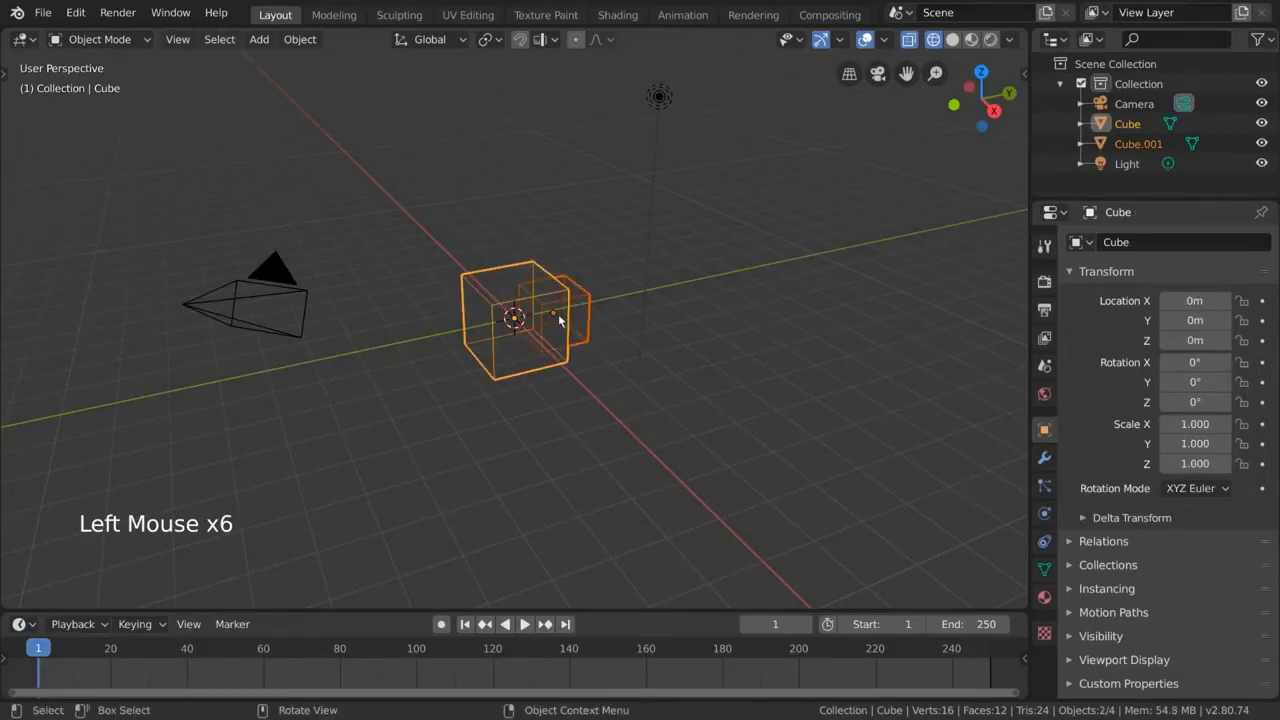
Middle-click Cube.001 in circle select to deselect it, then exit circle select
{"action": "key", "text": "c"}
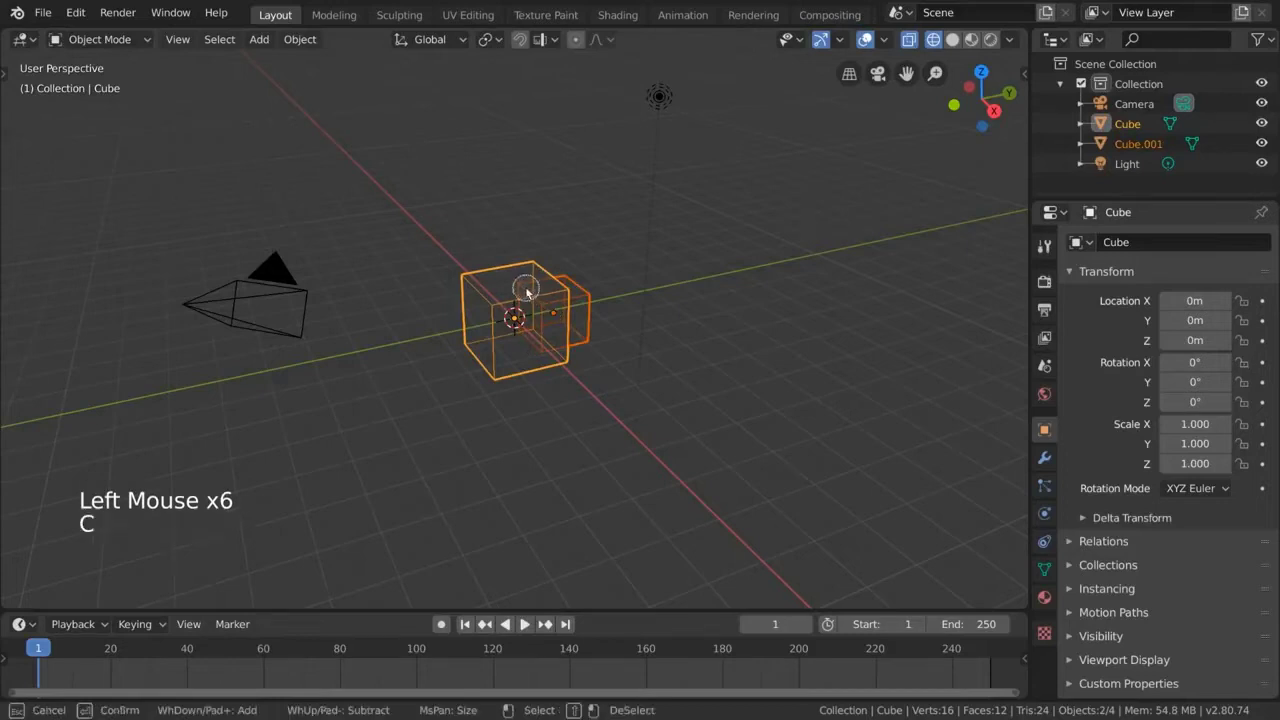
{"action": "middle_click", "coordinate": [563, 323]}
{"action": "right_click", "coordinate": [563, 323]}
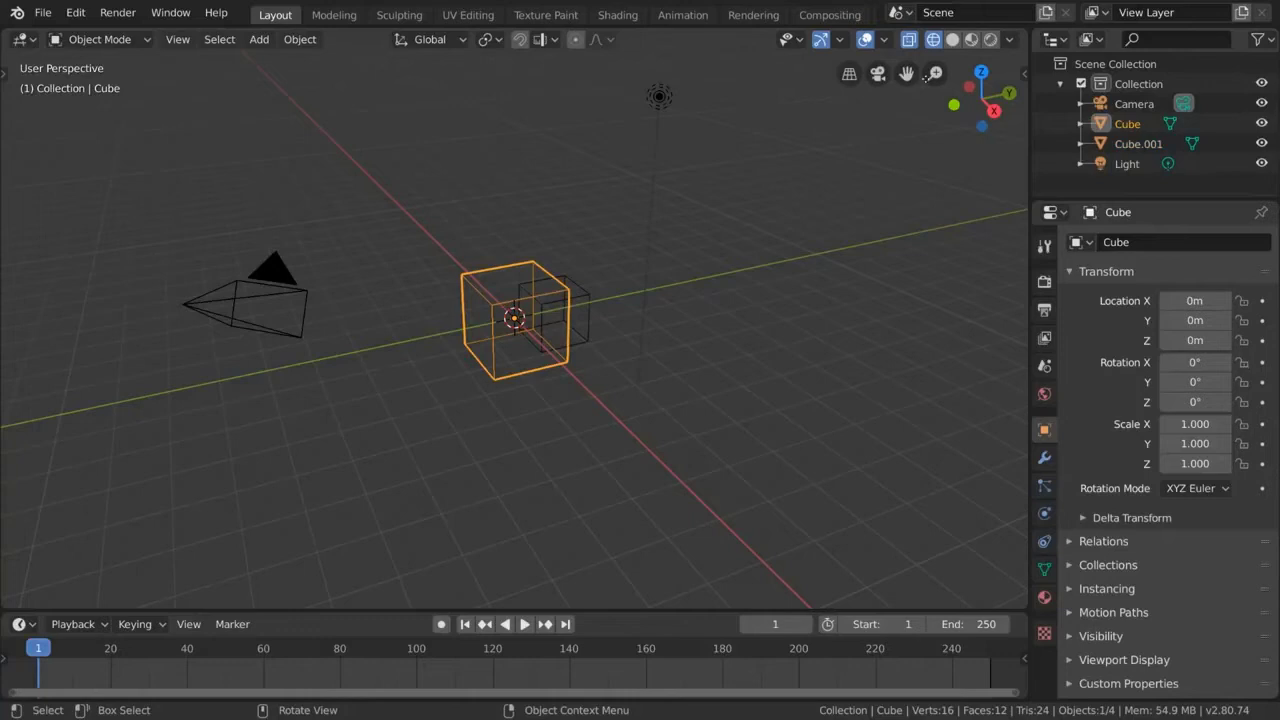
Return to Solid shading and box-select the Camera, Cube and Light rows in the Outliner
{"action": "left_click", "coordinate": [951, 40]}
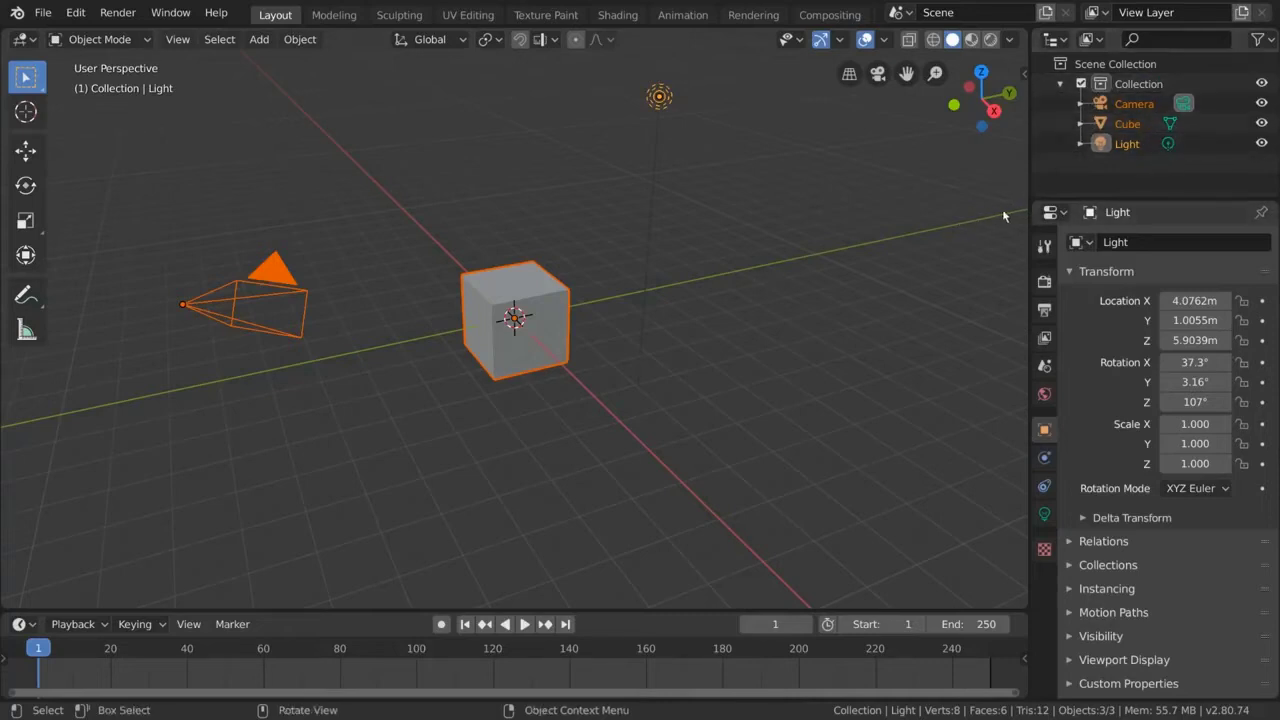
{"action": "key", "text": "b"}
{"action": "left_click_drag", "start_coordinate": [1046, 68], "coordinate": [1177, 183]}
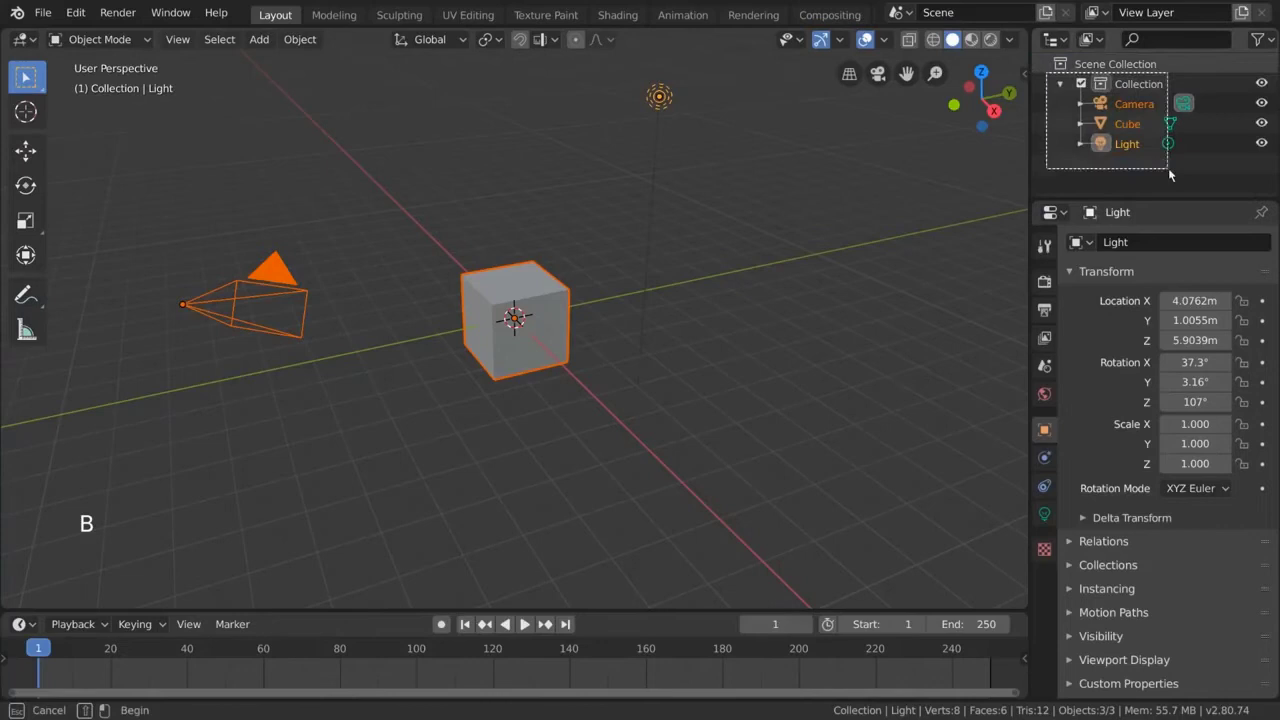
{"action": "left_click", "coordinate": [1101, 171]}
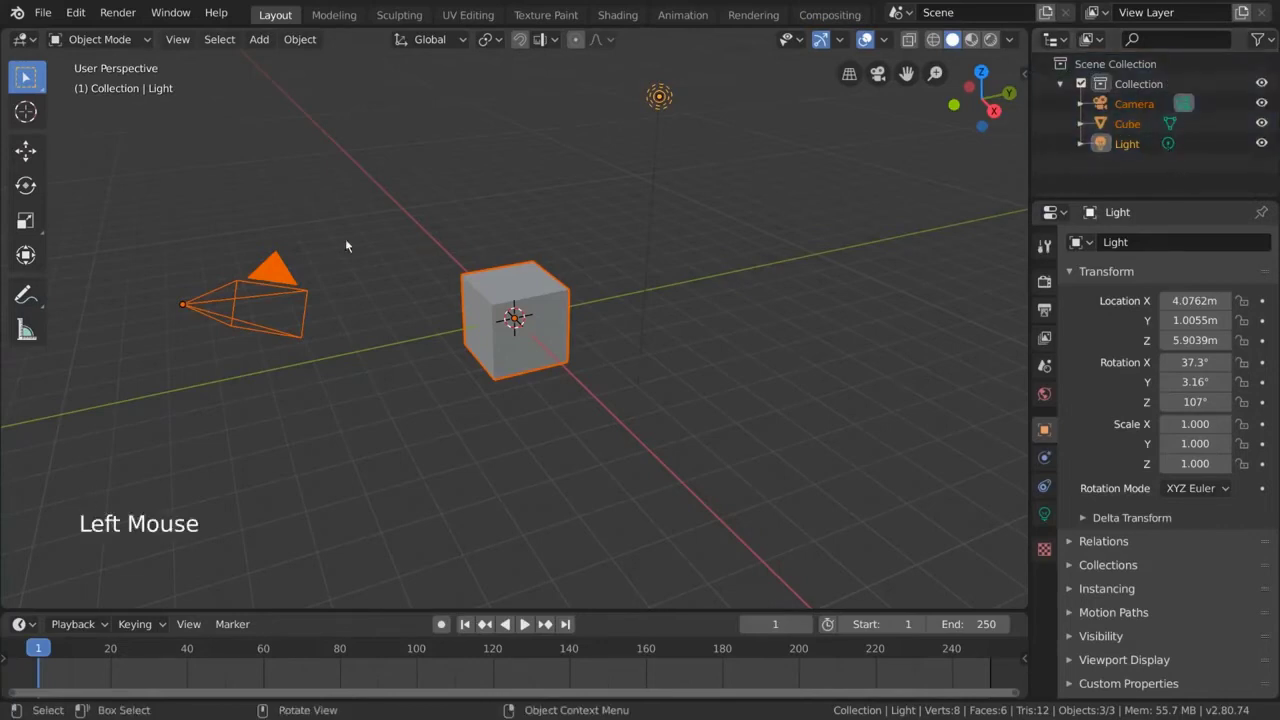
Use Select All by Type > Mesh to select only the cube, then apply Select More
{"action": "left_click", "coordinate": [230, 46]}
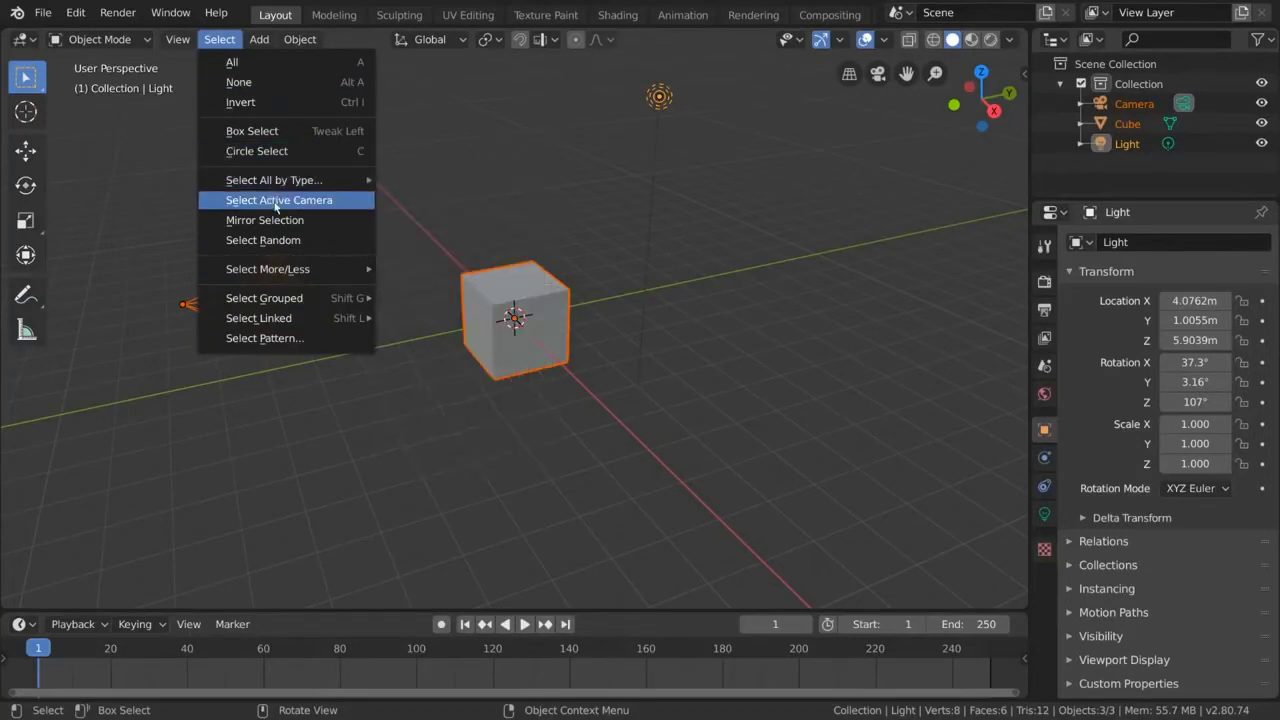
{"action": "mouse_move", "coordinate": [272, 180]}
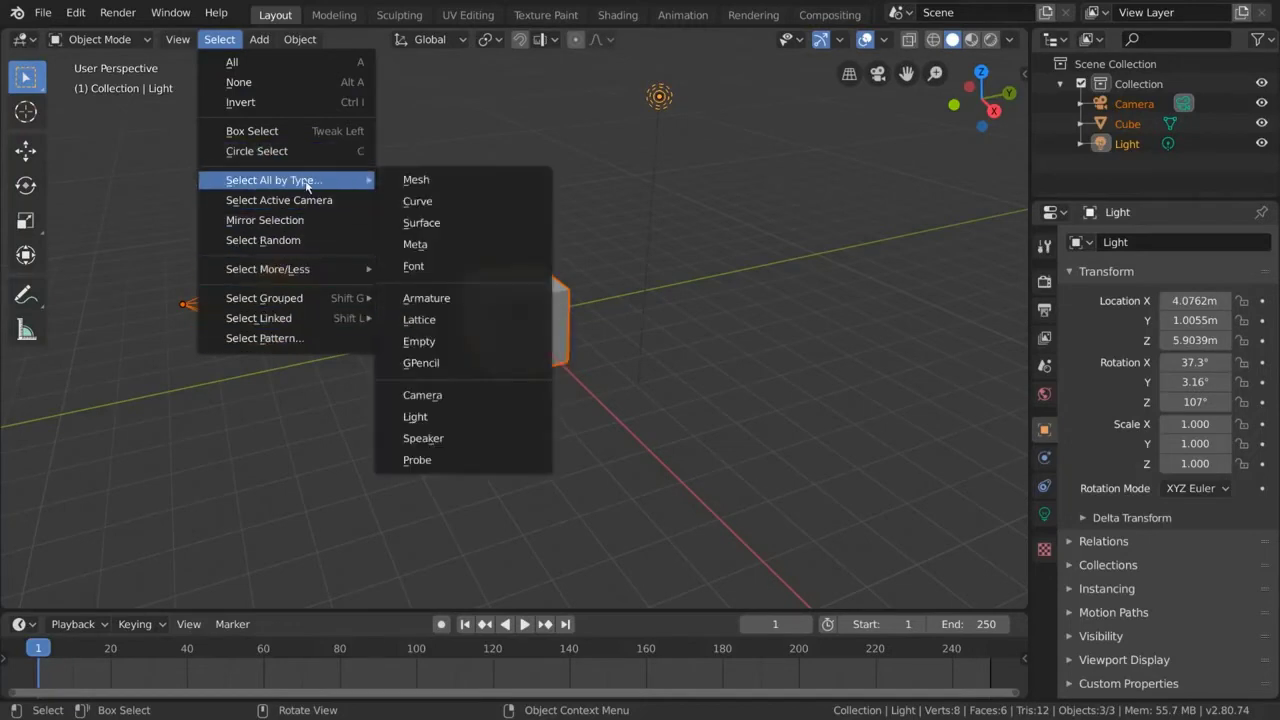
{"action": "left_click", "coordinate": [426, 180]}
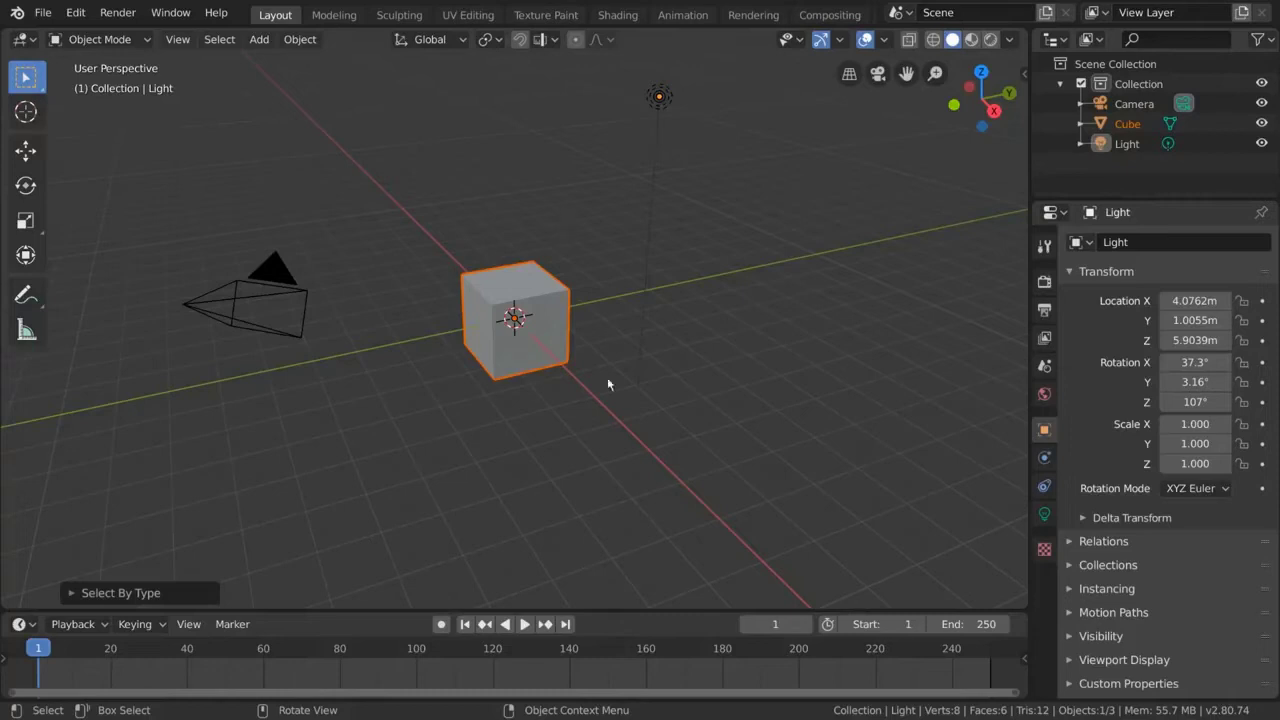
{"action": "left_click", "coordinate": [219, 39]}
{"action": "mouse_move", "coordinate": [268, 269]}
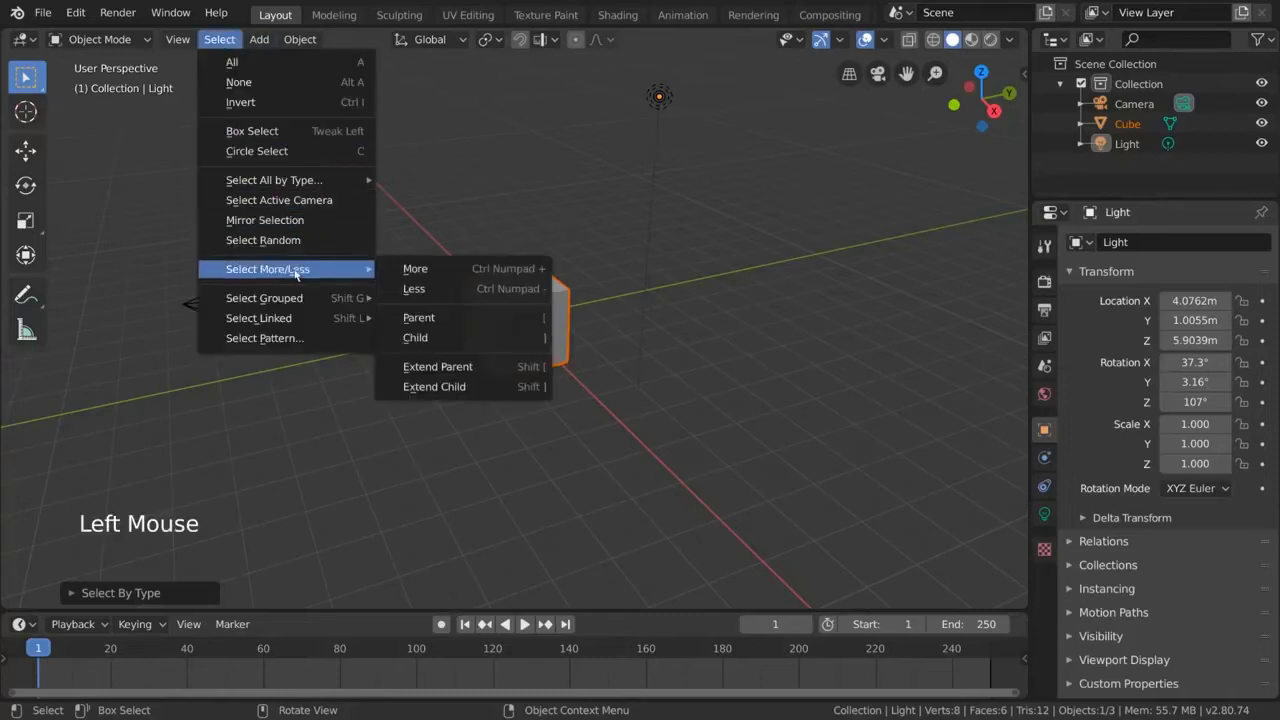
{"action": "left_click", "coordinate": [428, 266]}
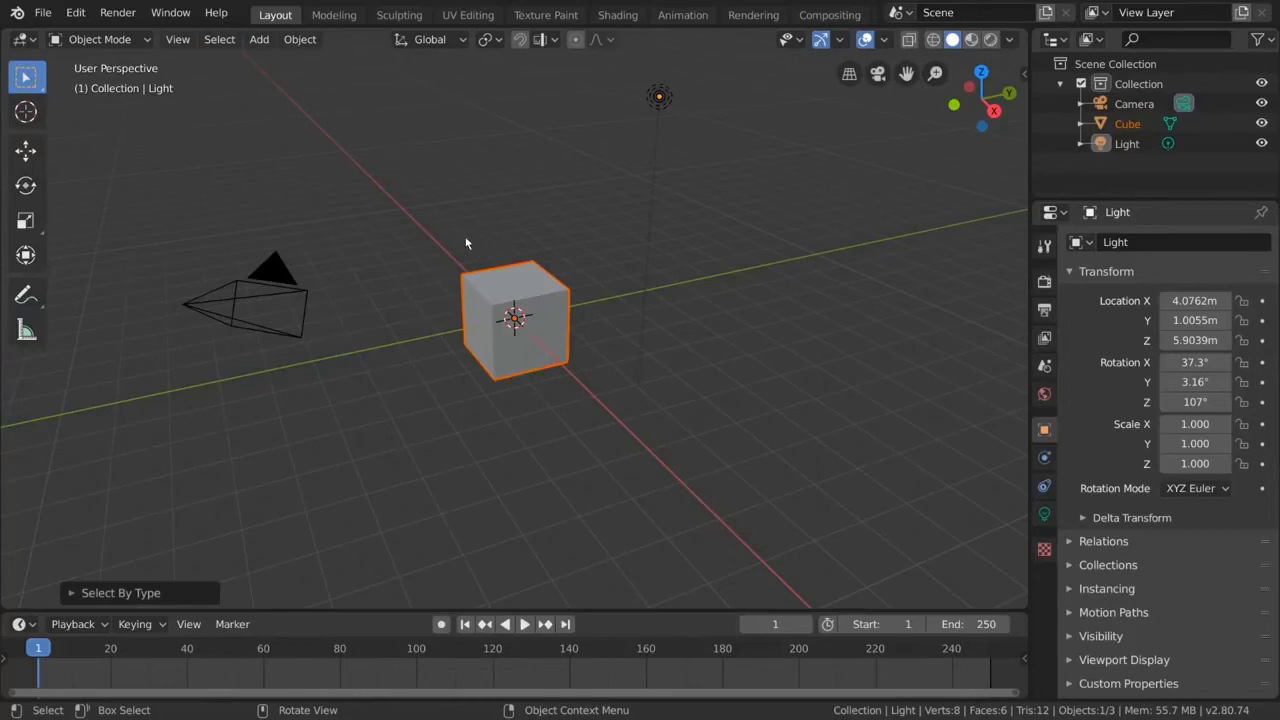
Make the cube active and switch to the Move tool in the left toolbar
{"action": "left_click", "coordinate": [536, 268]}
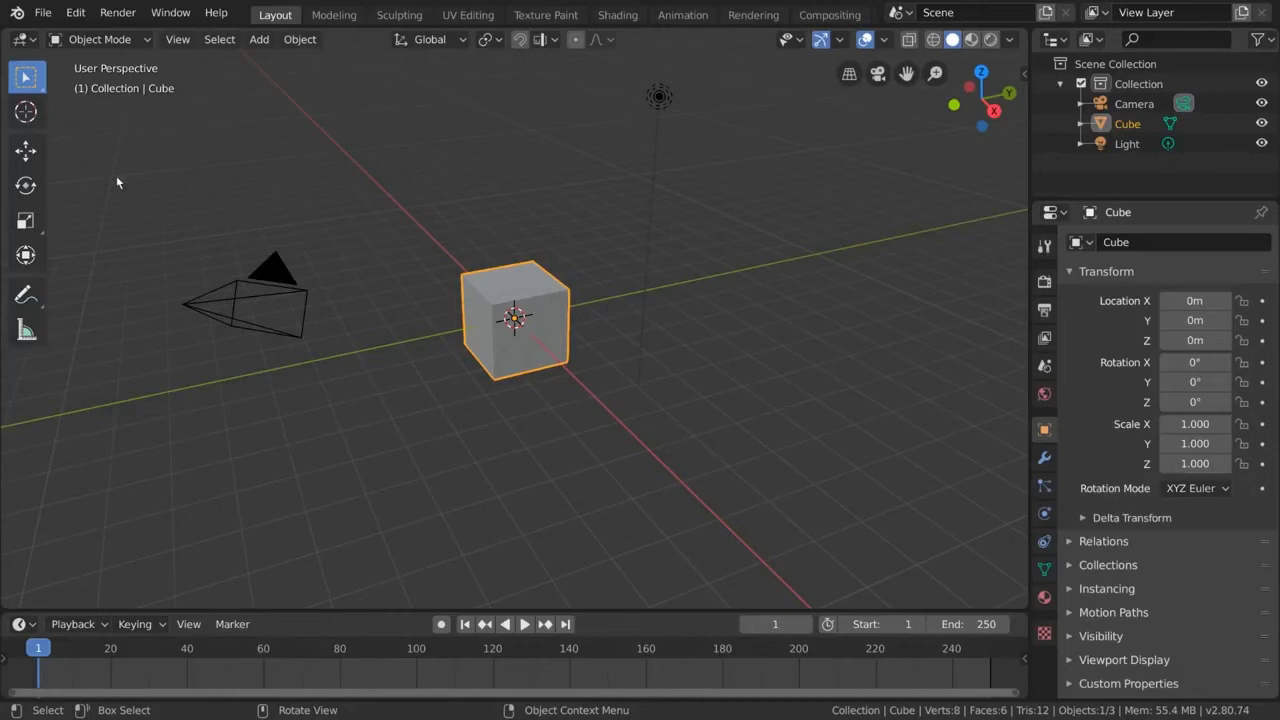
{"action": "left_click", "coordinate": [29, 150]}
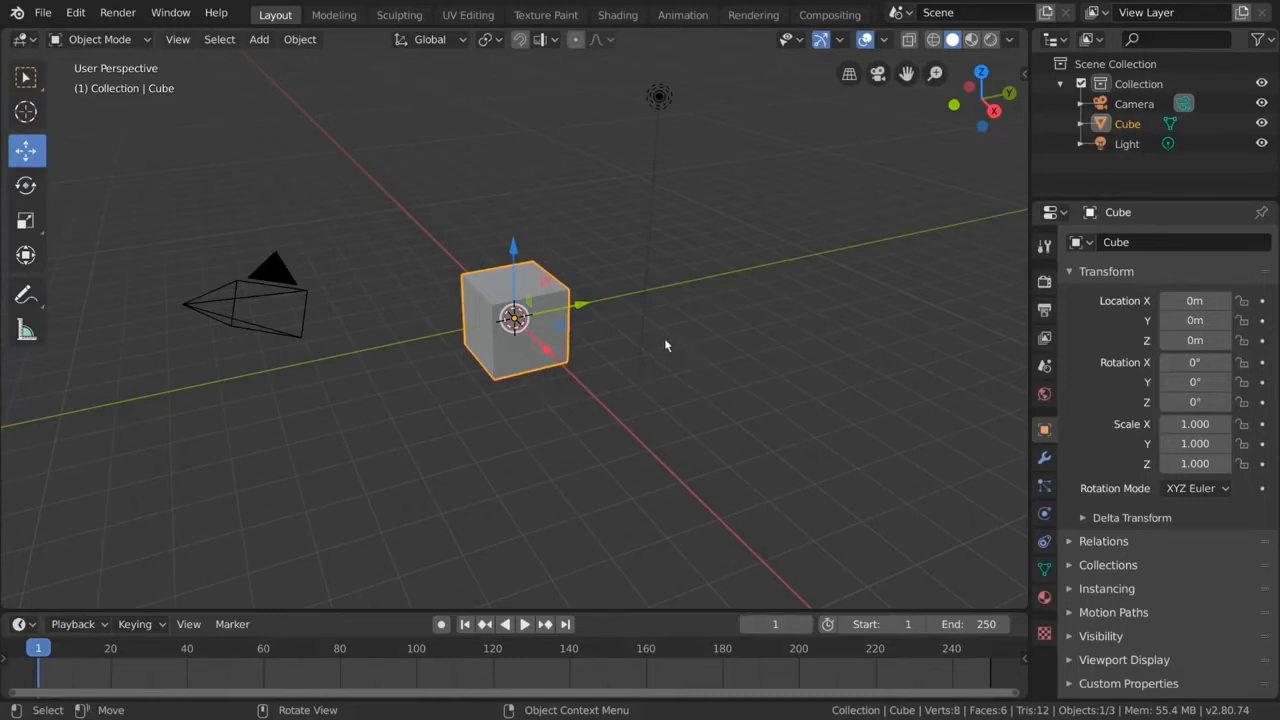
Drag the Move gizmo's X arrow, centre and Z arrow to bring the cube to about X −2.0, Y 0.92, Z −1.05
{"action": "mouse_move", "coordinate": [545, 352]}
{"action": "left_mouse_down"}
{"action": "mouse_move", "coordinate": [508, 296]}
{"action": "mouse_move", "coordinate": [467, 296]}
{"action": "left_mouse_up"}
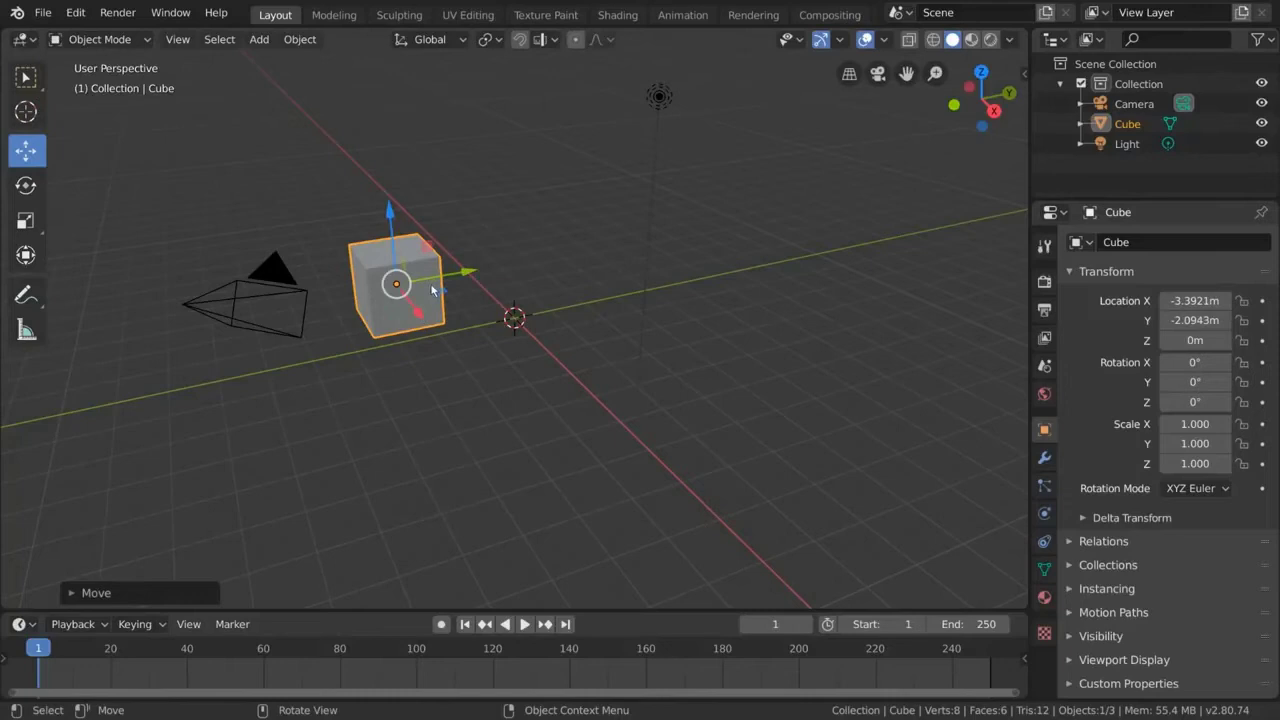
{"action": "mouse_move", "coordinate": [433, 290]}
{"action": "left_mouse_down"}
{"action": "mouse_move", "coordinate": [582, 240]}
{"action": "mouse_move", "coordinate": [440, 316]}
{"action": "mouse_move", "coordinate": [445, 244]}
{"action": "mouse_move", "coordinate": [514, 318]}
{"action": "mouse_move", "coordinate": [580, 308]}
{"action": "left_mouse_up"}
{"action": "mouse_move", "coordinate": [530, 262]}
{"action": "left_mouse_down"}
{"action": "mouse_move", "coordinate": [610, 415]}
{"action": "mouse_move", "coordinate": [480, 373]}
{"action": "mouse_move", "coordinate": [553, 308]}
{"action": "left_mouse_up"}
{"action": "mouse_move", "coordinate": [740, 246]}
{"action": "left_mouse_down"}
{"action": "mouse_move", "coordinate": [811, 184]}
{"action": "mouse_move", "coordinate": [786, 260]}
{"action": "left_mouse_up"}
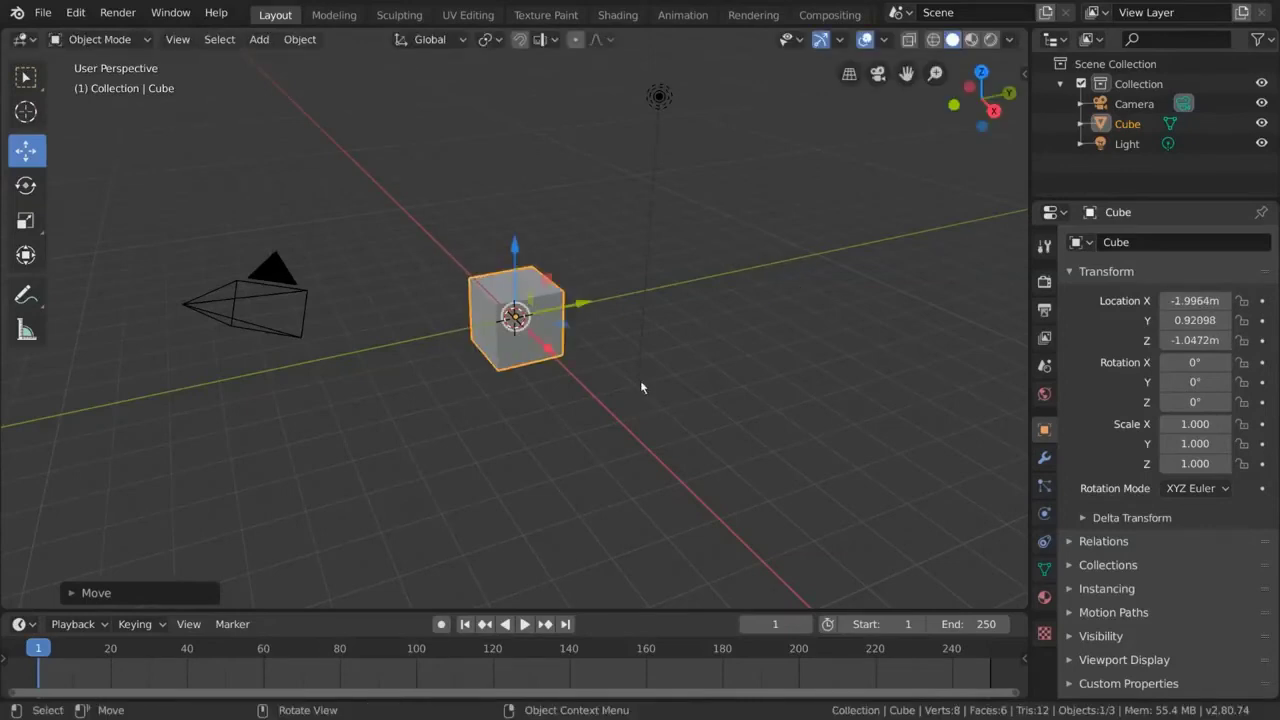
{"action": "left_click_drag", "start_coordinate": [776, 306], "coordinate": [515, 145]}
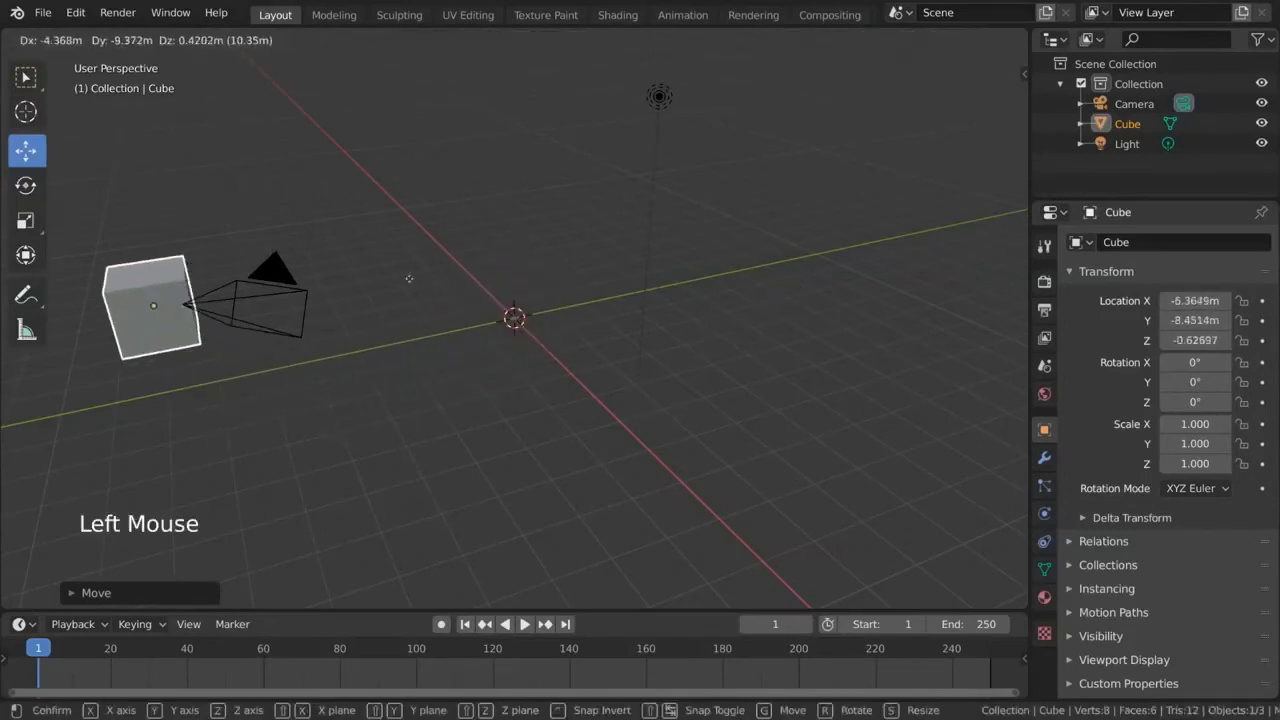
{"action": "right_click", "coordinate": [515, 145]}
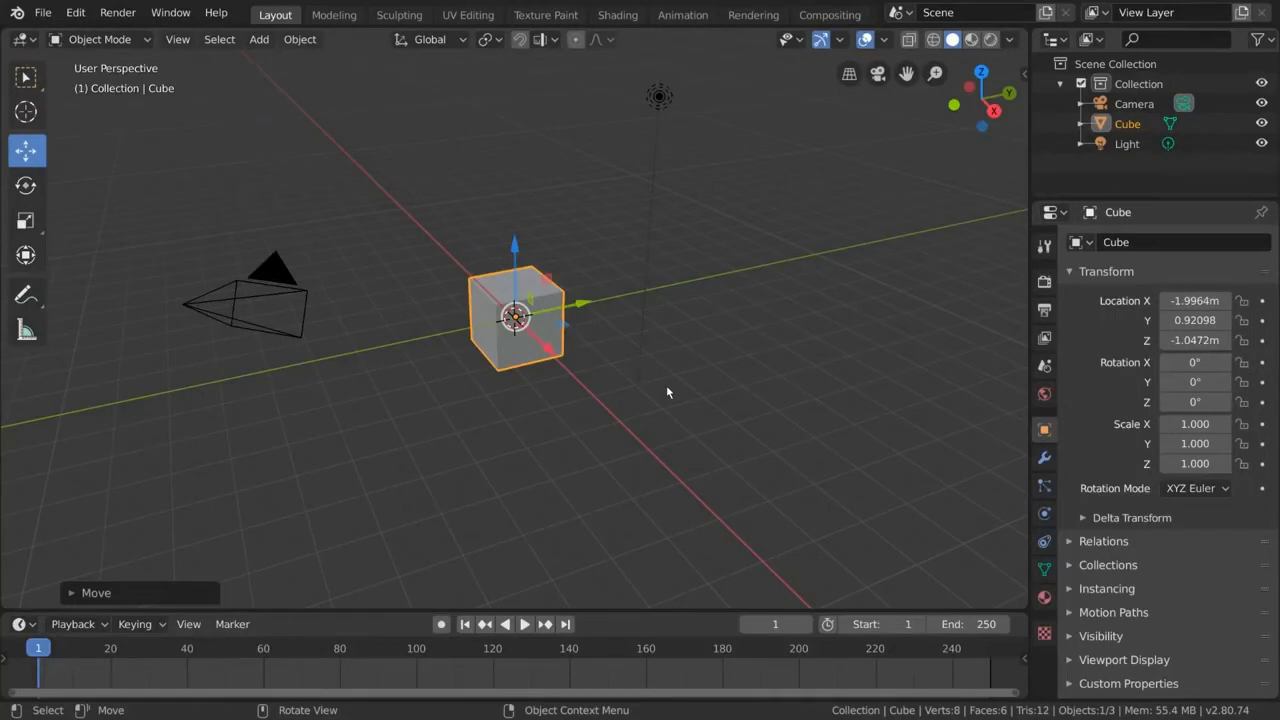
{"action": "key", "text": "g"}
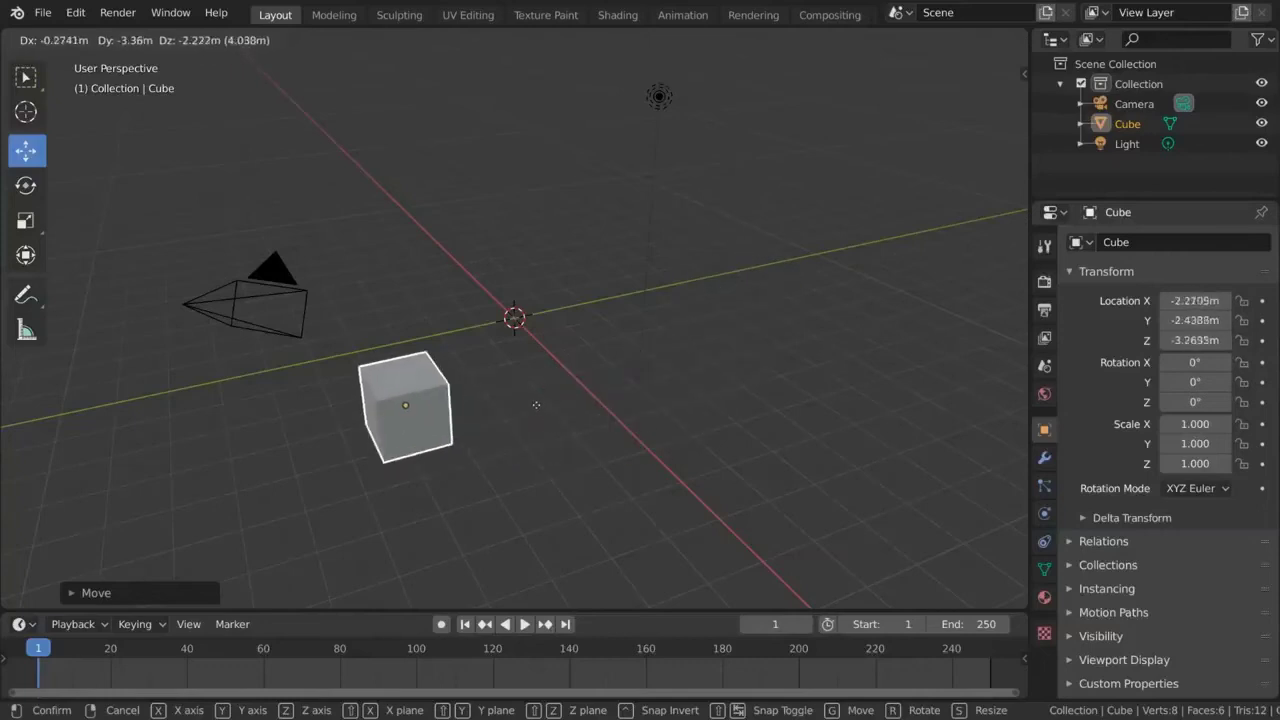
{"action": "key", "text": "x"}
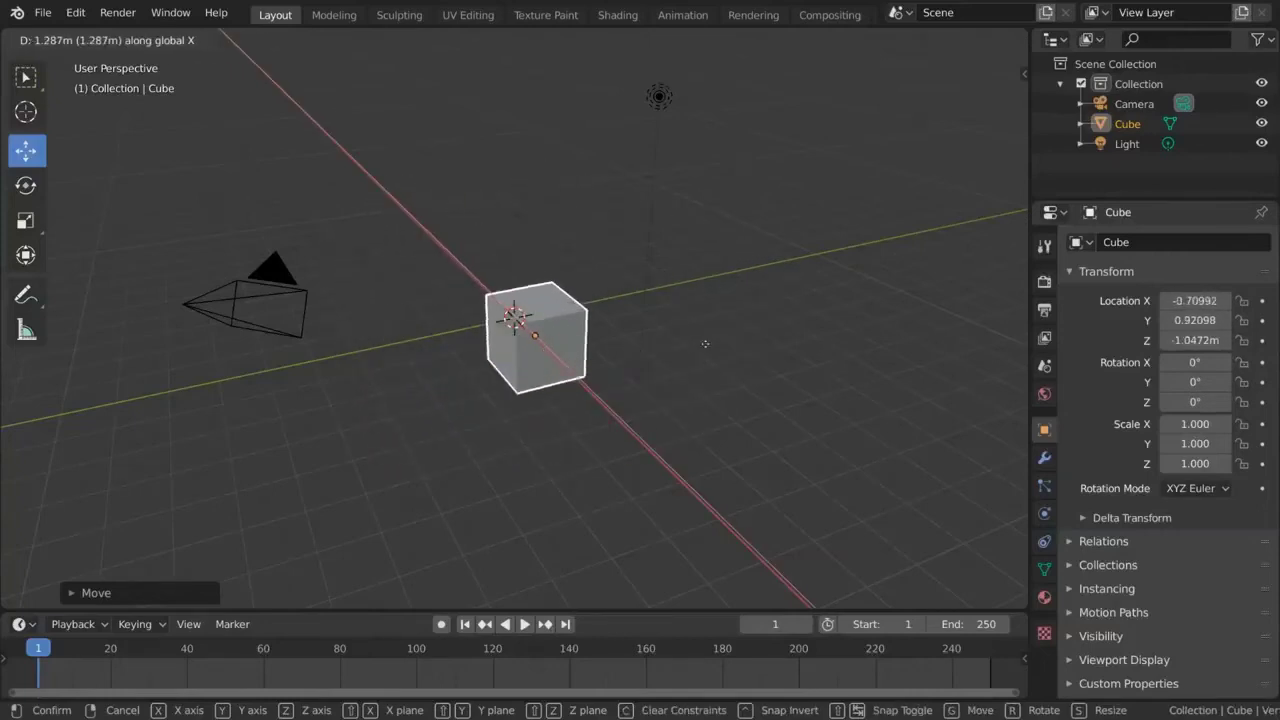
{"action": "key", "text": "y"}
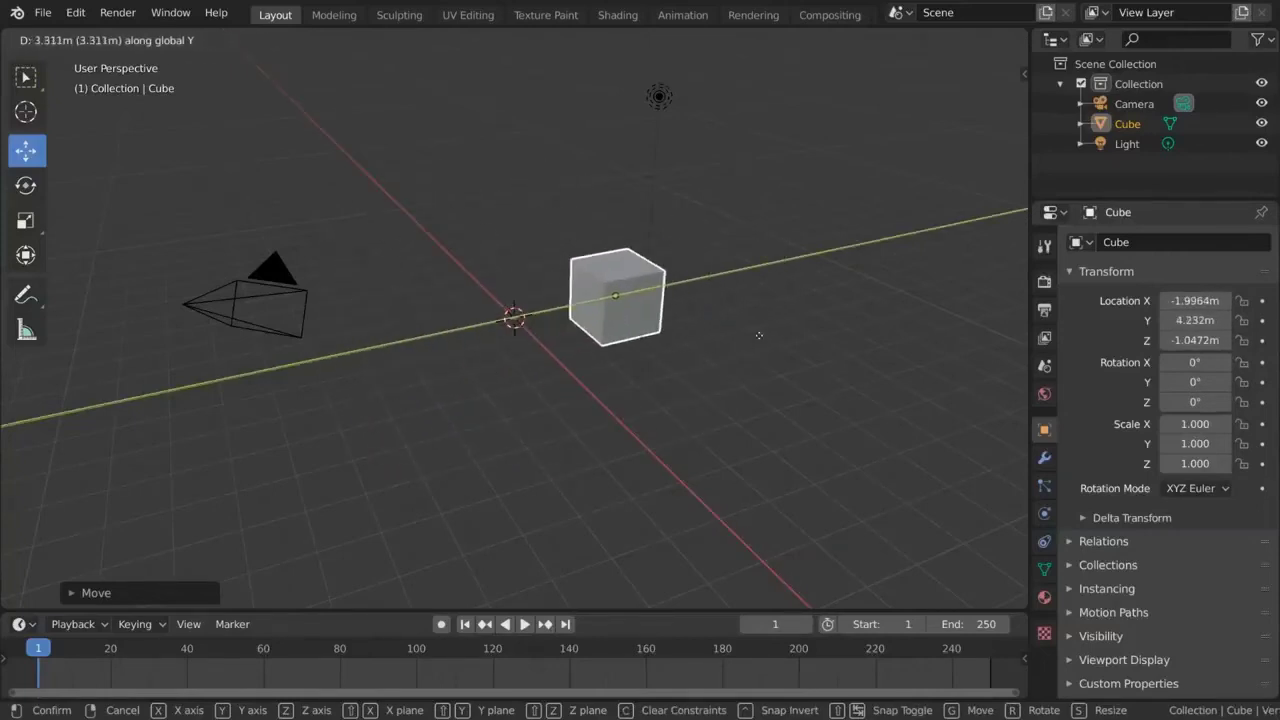
{"action": "key", "text": "z"}
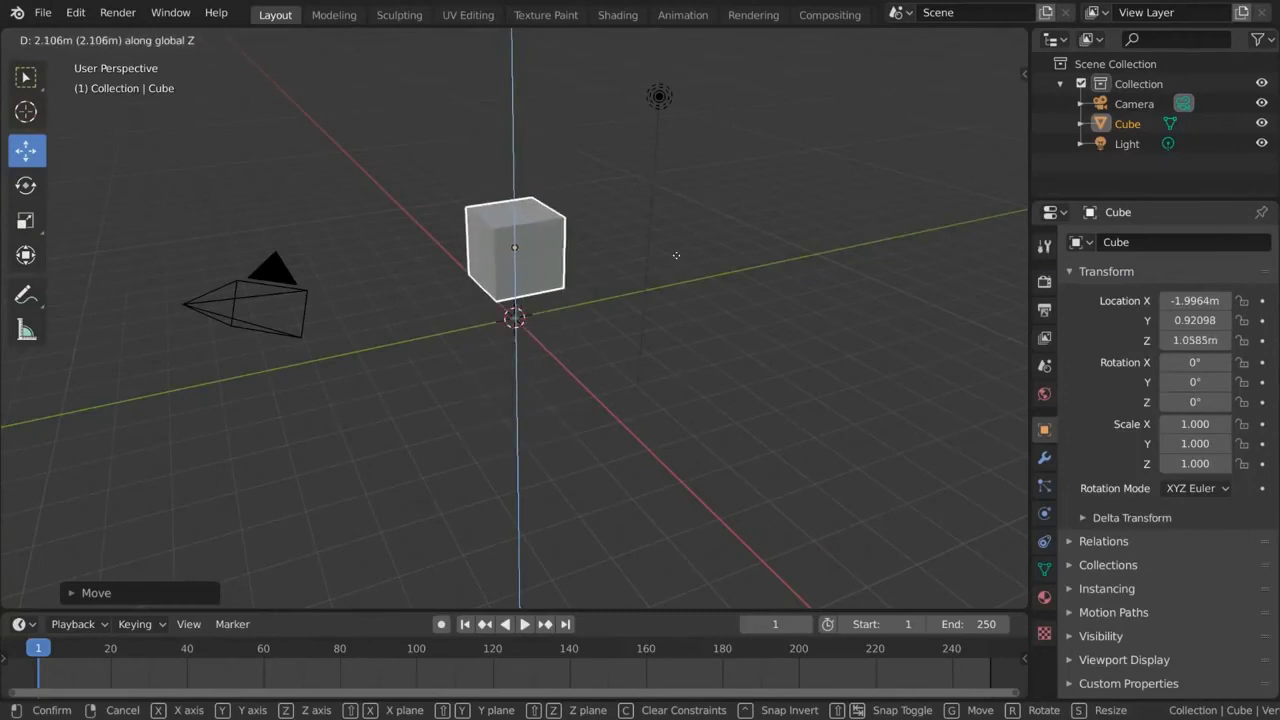
{"action": "key", "text": "shift+z"}
{"action": "key", "text": "shift+z"}
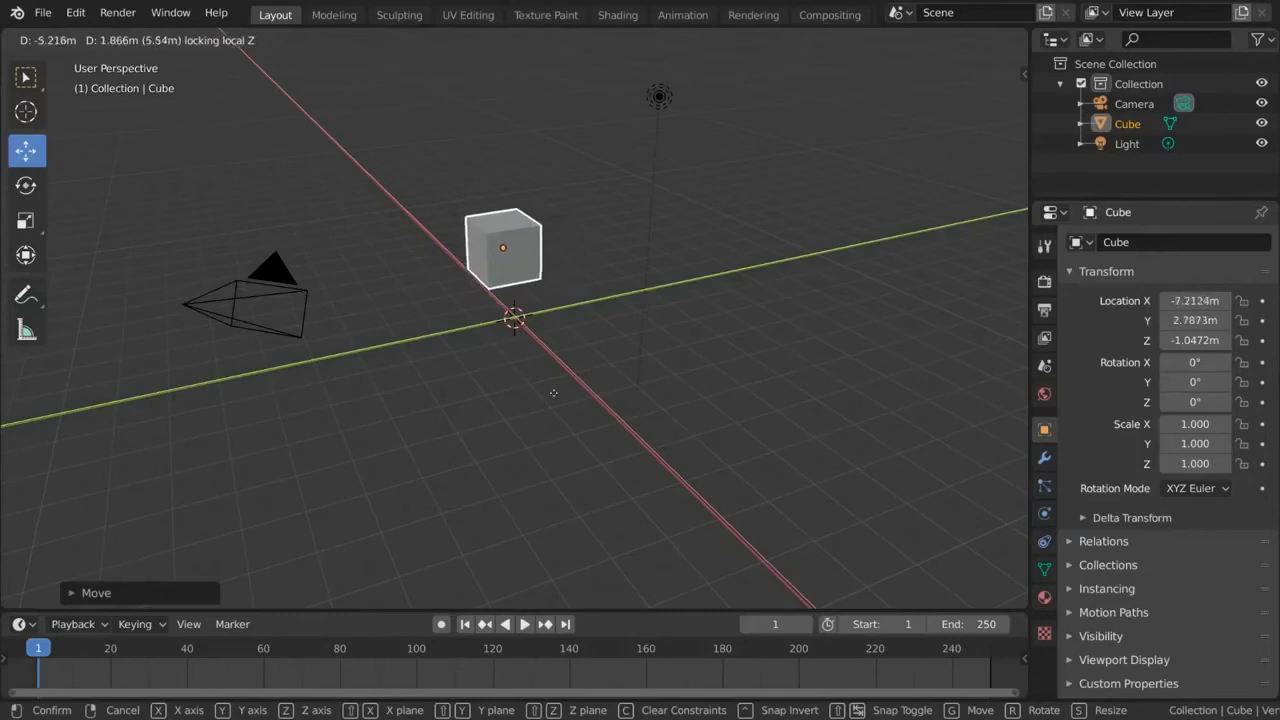
{"action": "key", "text": "shift+x"}
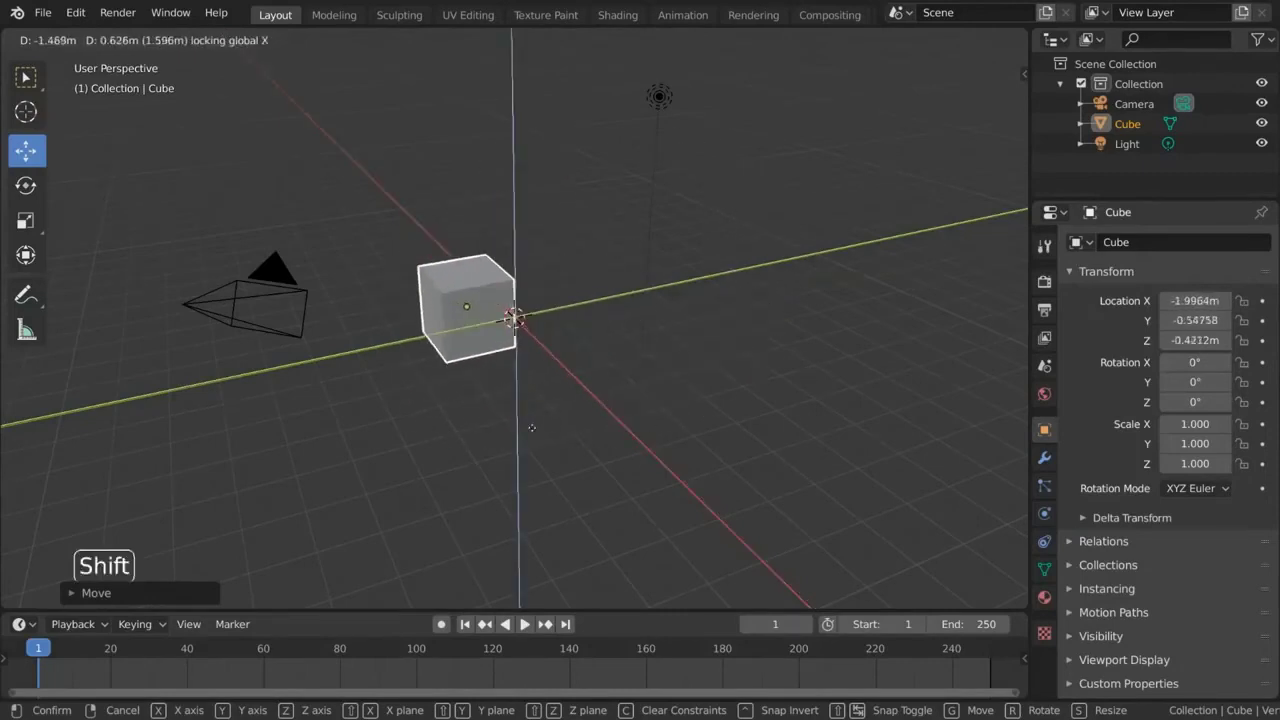
{"action": "key", "text": "shift+y"}
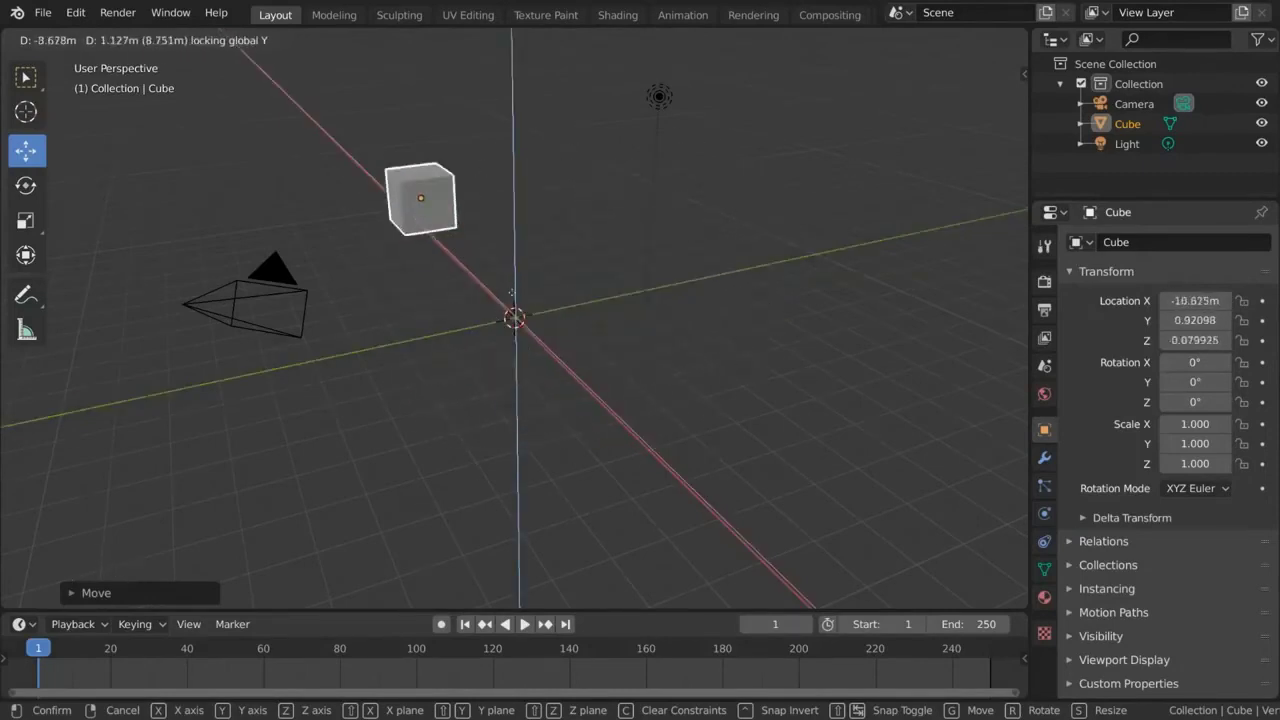
{"action": "left_click", "coordinate": [466, 365]}
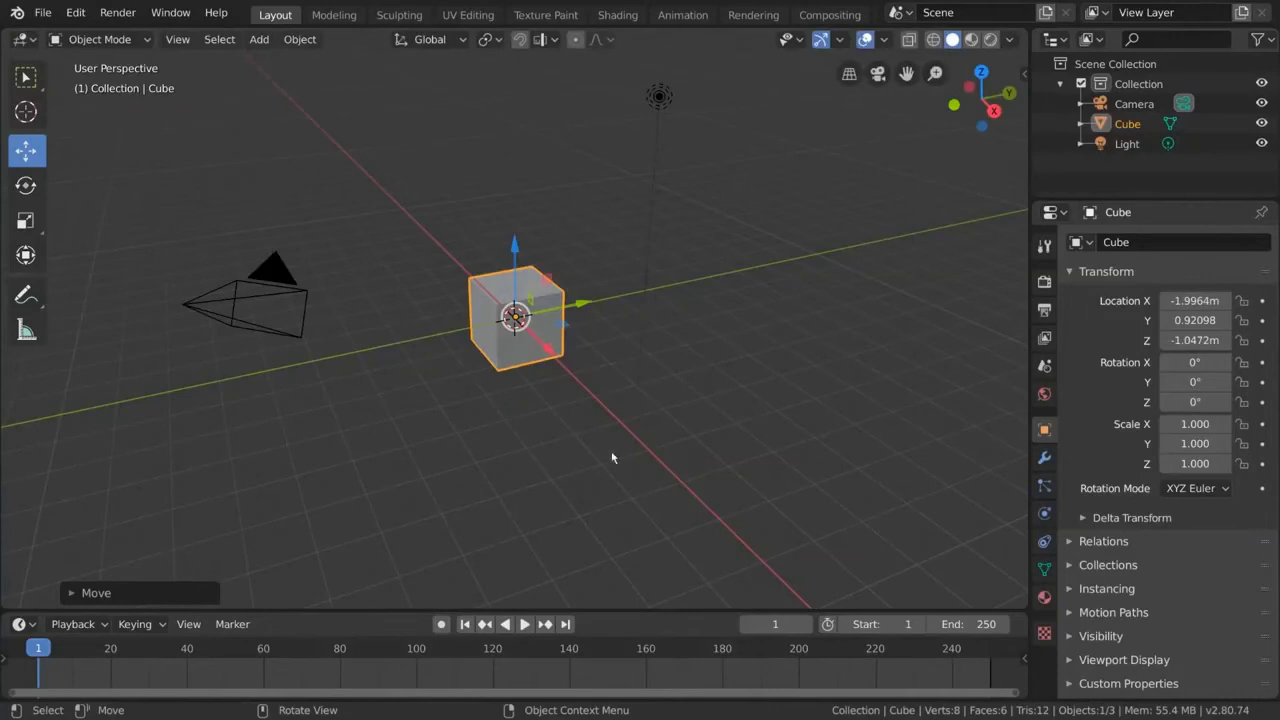
Move the cube with G, then cycle a second move's constraint through X, Y, Z, local Z and none
{"action": "key", "text": "g"}
{"action": "left_click", "coordinate": [531, 352]}
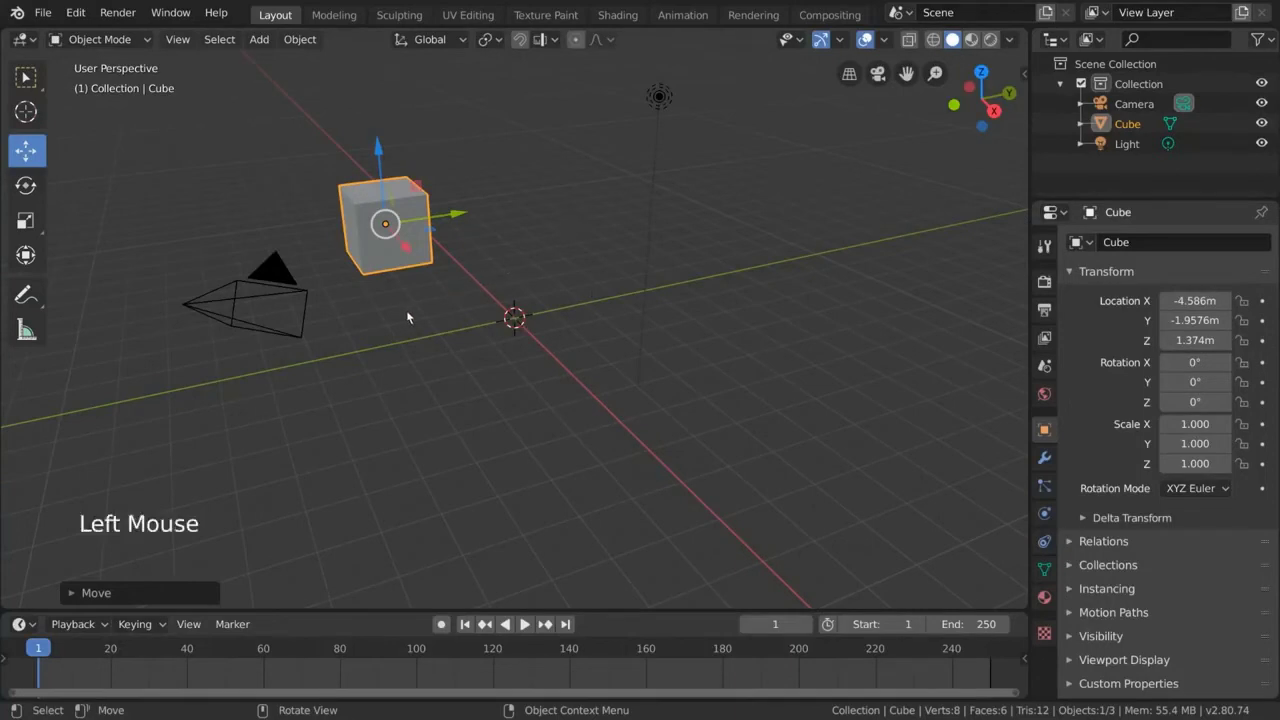
{"action": "key", "text": "g"}
{"action": "key", "text": "x"}
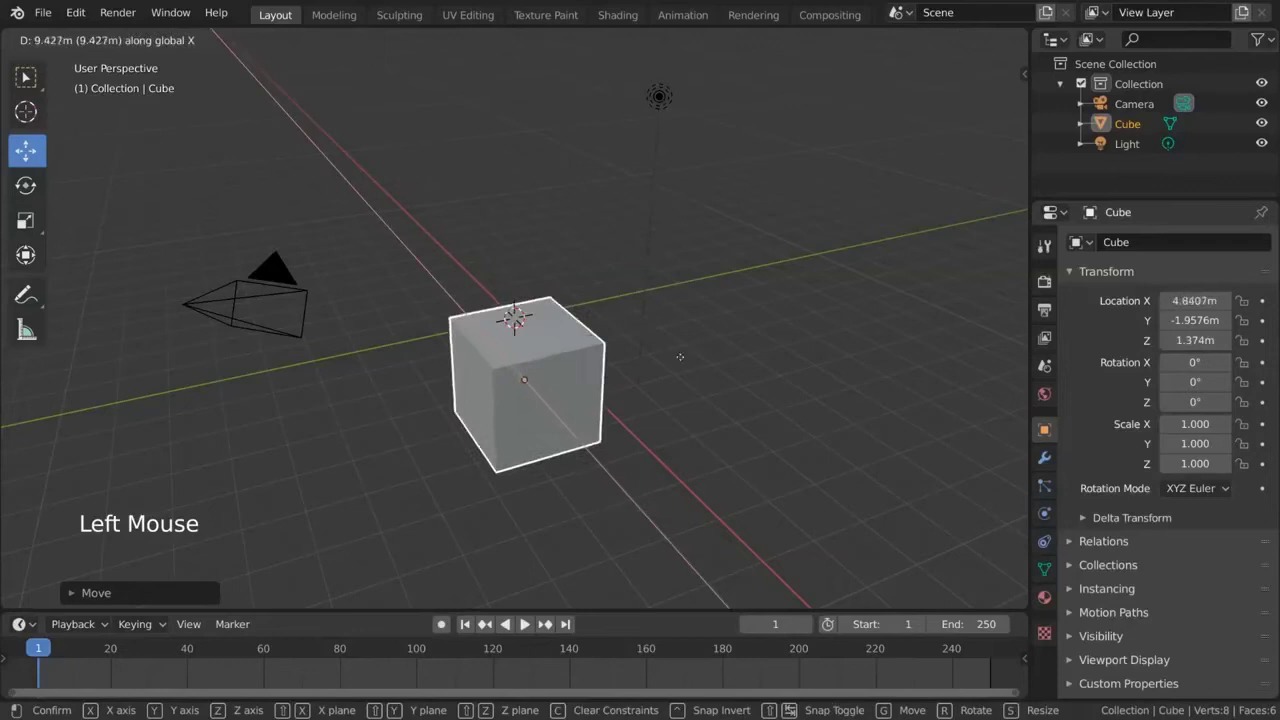
{"action": "key", "text": "y"}
{"action": "key", "text": "z"}
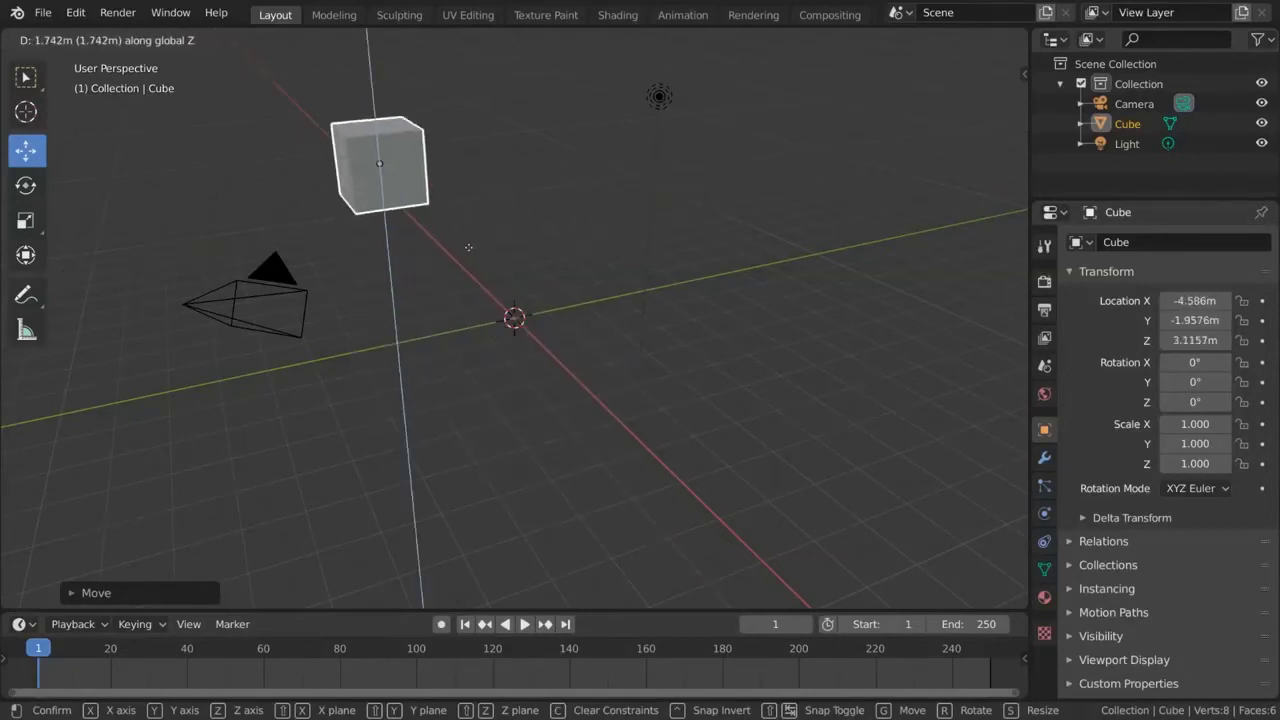
{"action": "key", "text": "z"}
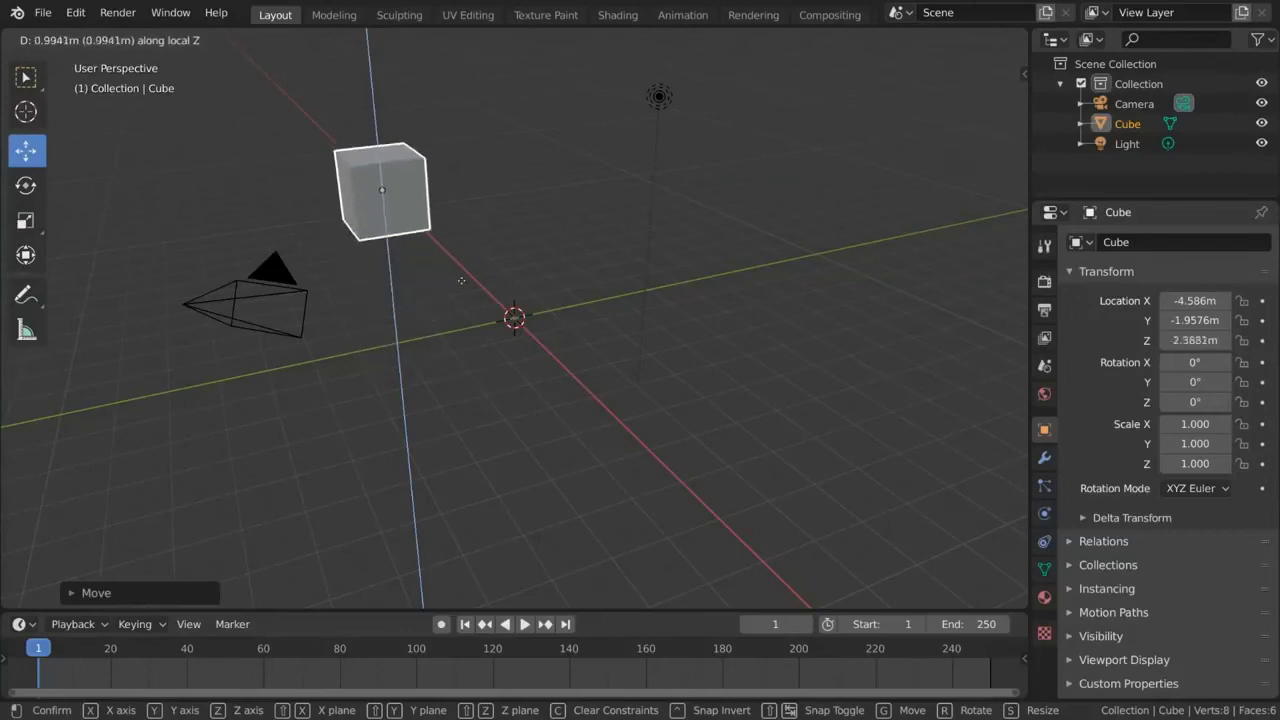
{"action": "key", "text": "z"}
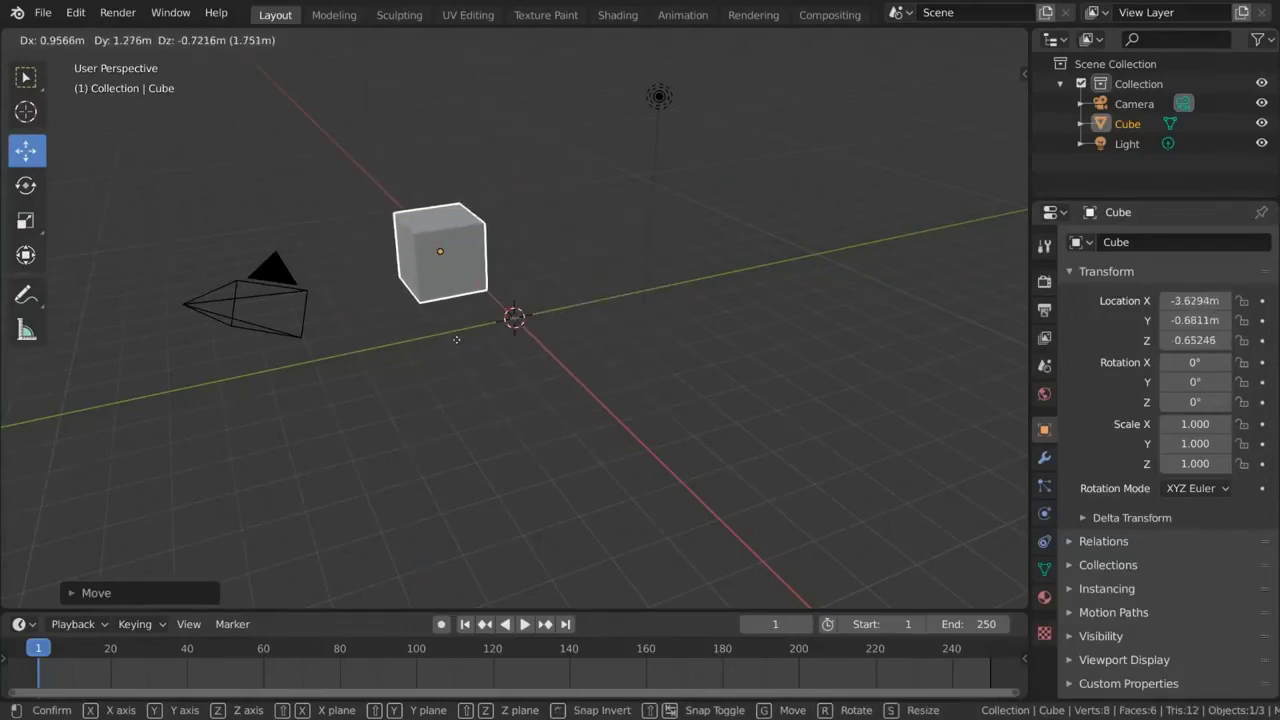
Switch the transform to rotate, then scale, confirm the cube at 0.851, and move it freely
{"action": "key", "text": "r"}
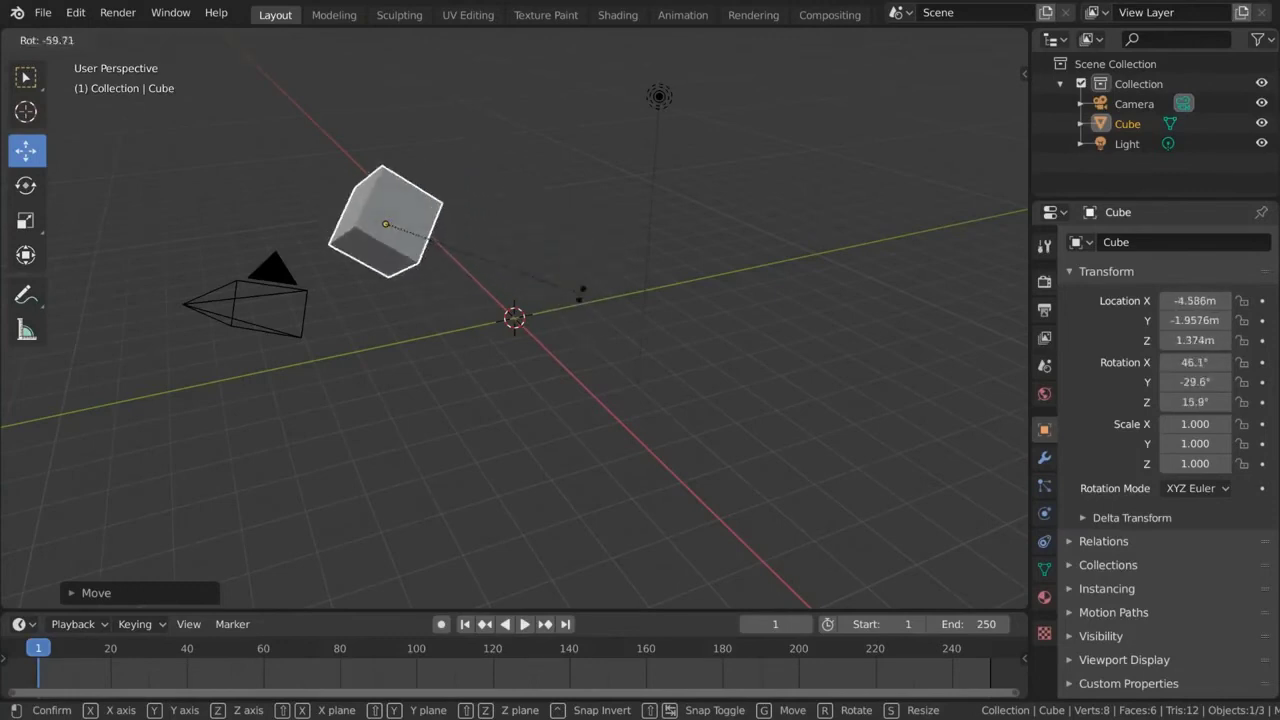
{"action": "key", "text": "s"}
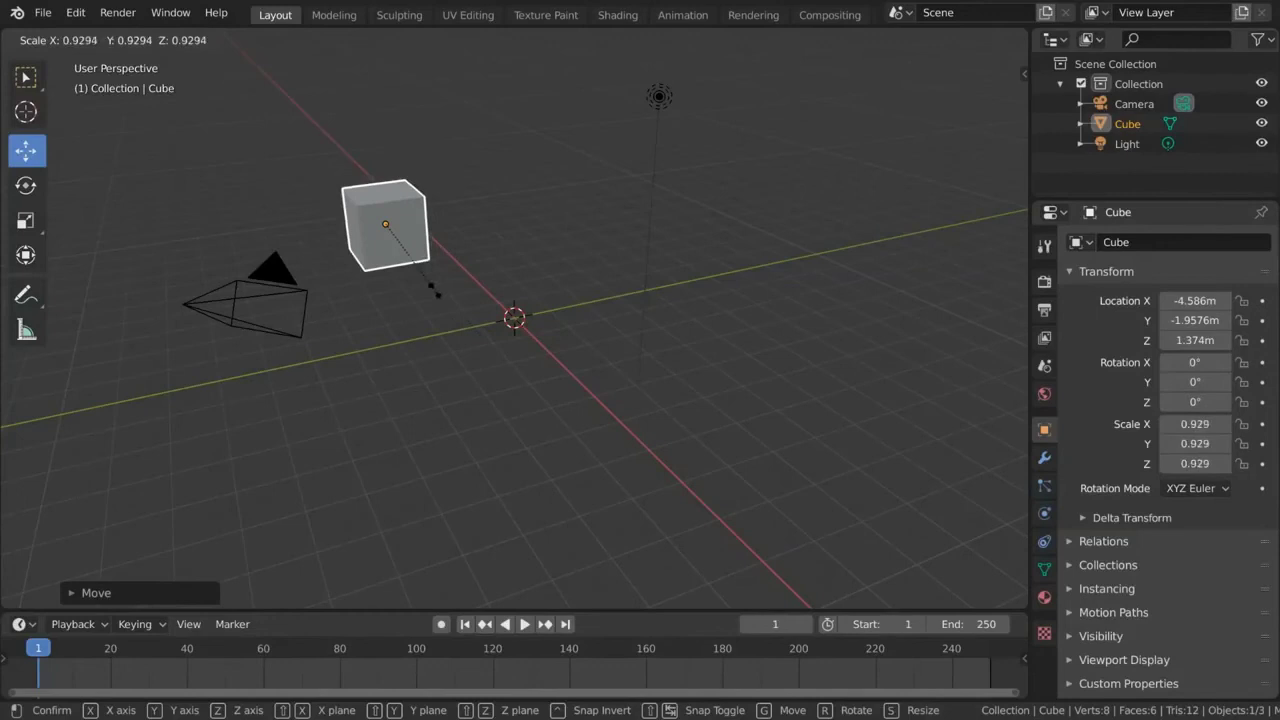
{"action": "left_click", "coordinate": [433, 287]}
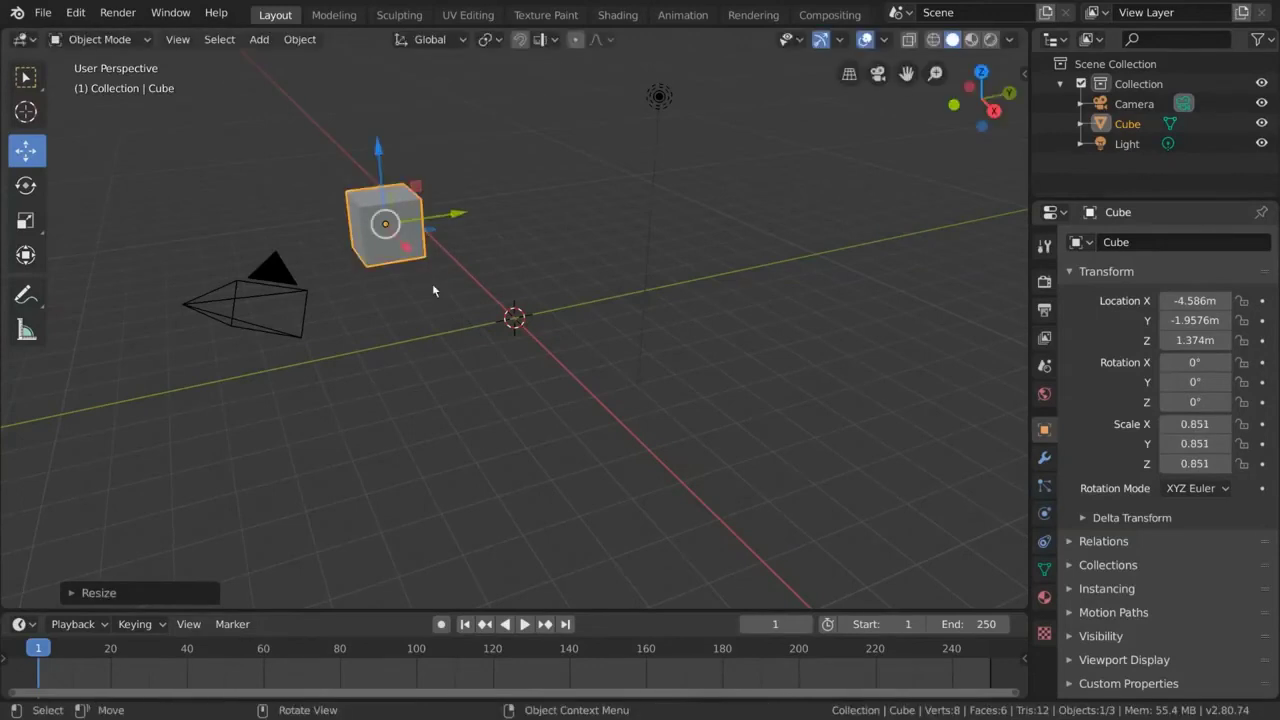
{"action": "key", "text": "g"}
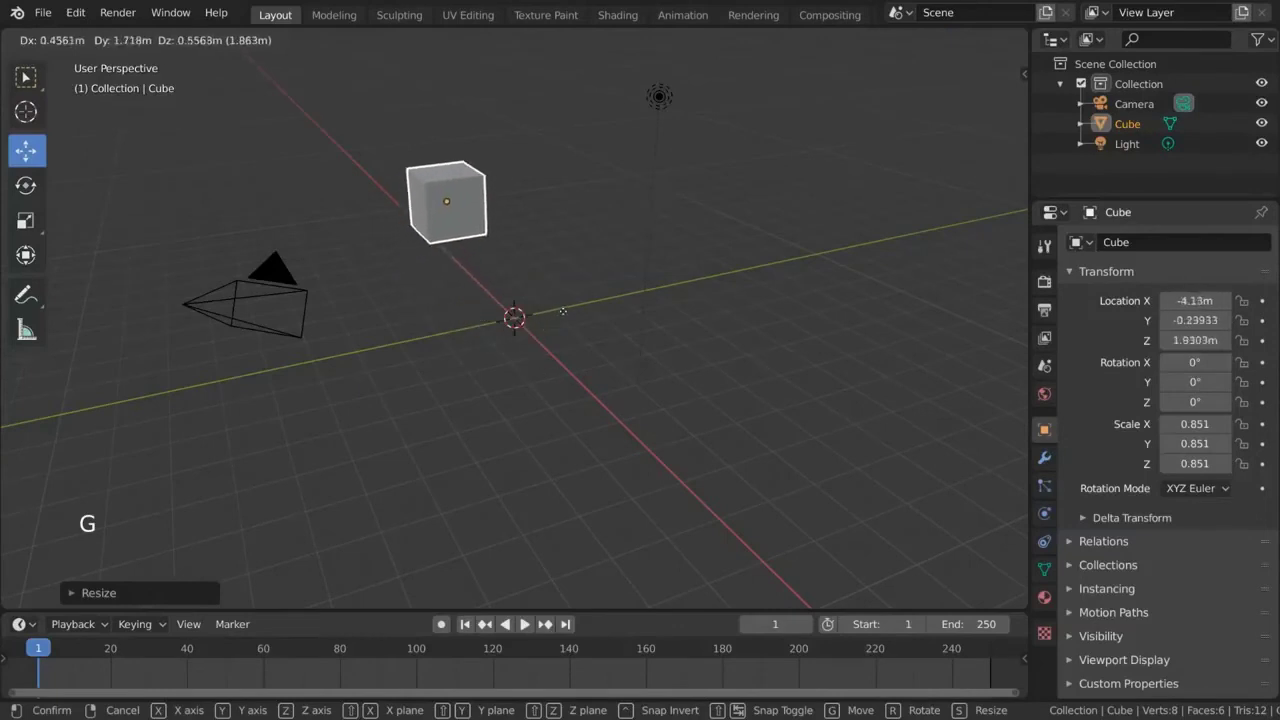
{"action": "left_click", "coordinate": [641, 342]}
Clear the cube's location with Alt+G so it reads 0m on X, Y and Z
{"action": "key", "text": "alt+g"}
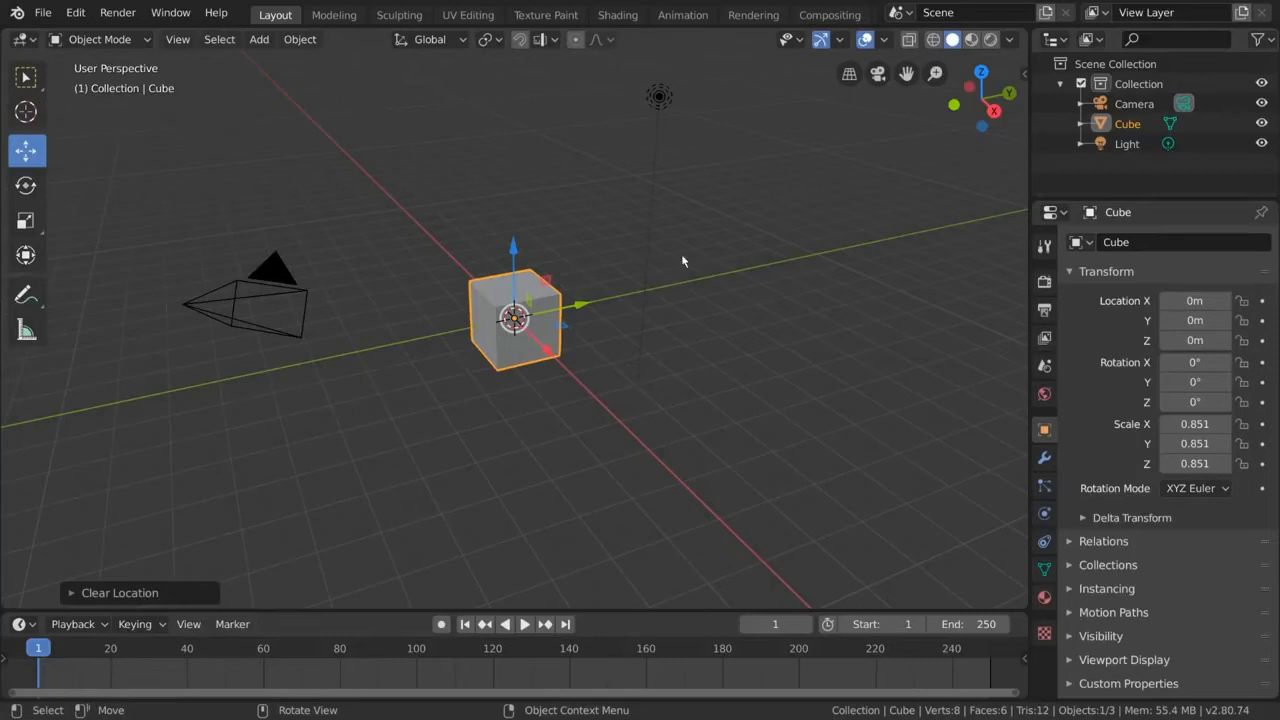
With the Rotate tool, turn the cube about X, twice around the view axis, and freely by trackball
{"action": "left_click", "coordinate": [35, 198]}
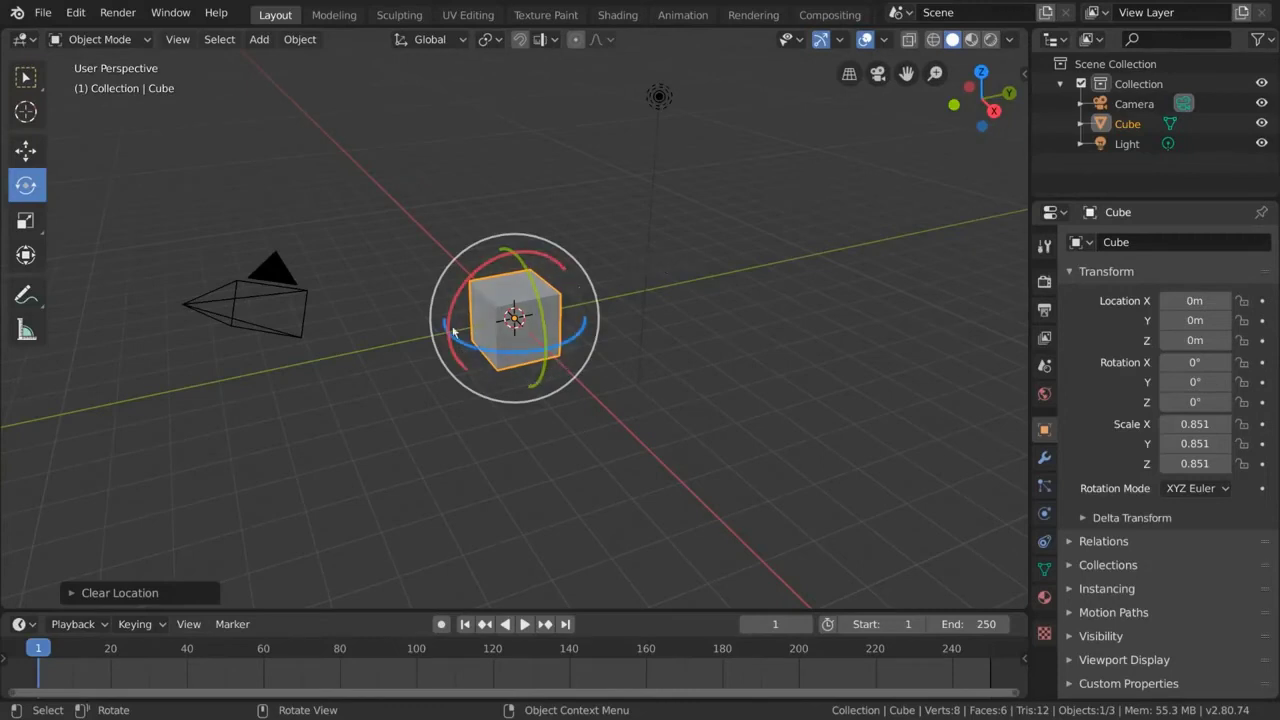
{"action": "mouse_move", "coordinate": [550, 255]}
{"action": "left_mouse_down"}
{"action": "mouse_move", "coordinate": [505, 248]}
{"action": "mouse_move", "coordinate": [458, 292]}
{"action": "mouse_move", "coordinate": [546, 267]}
{"action": "left_mouse_up"}
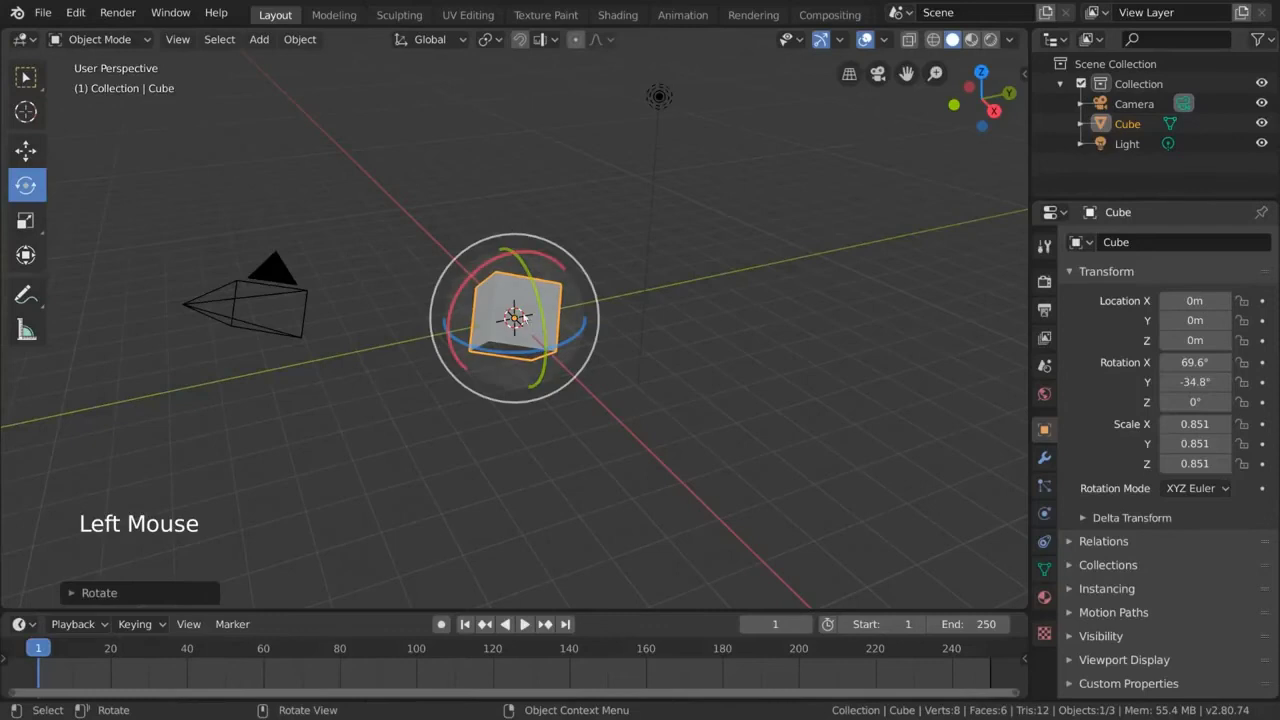
{"action": "mouse_move", "coordinate": [548, 245]}
{"action": "left_mouse_down"}
{"action": "mouse_move", "coordinate": [538, 230]}
{"action": "mouse_move", "coordinate": [572, 288]}
{"action": "left_mouse_up"}
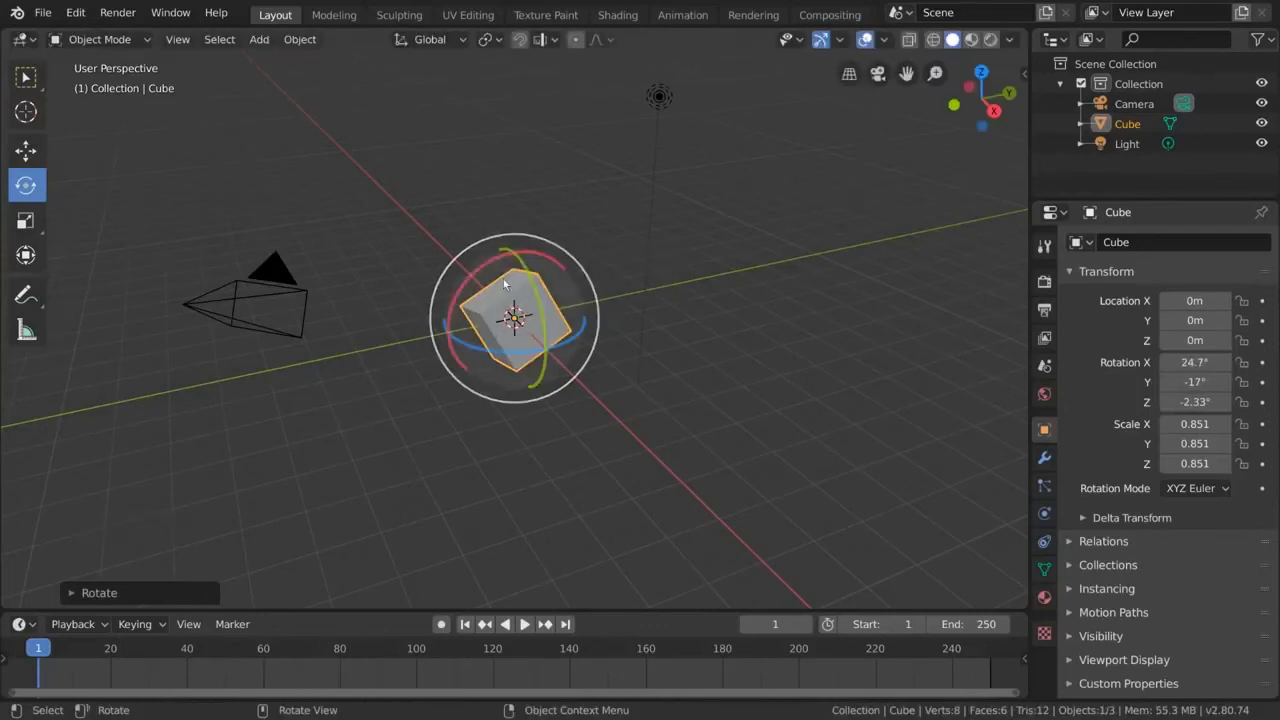
{"action": "left_click_drag", "start_coordinate": [497, 275], "coordinate": [556, 283]}
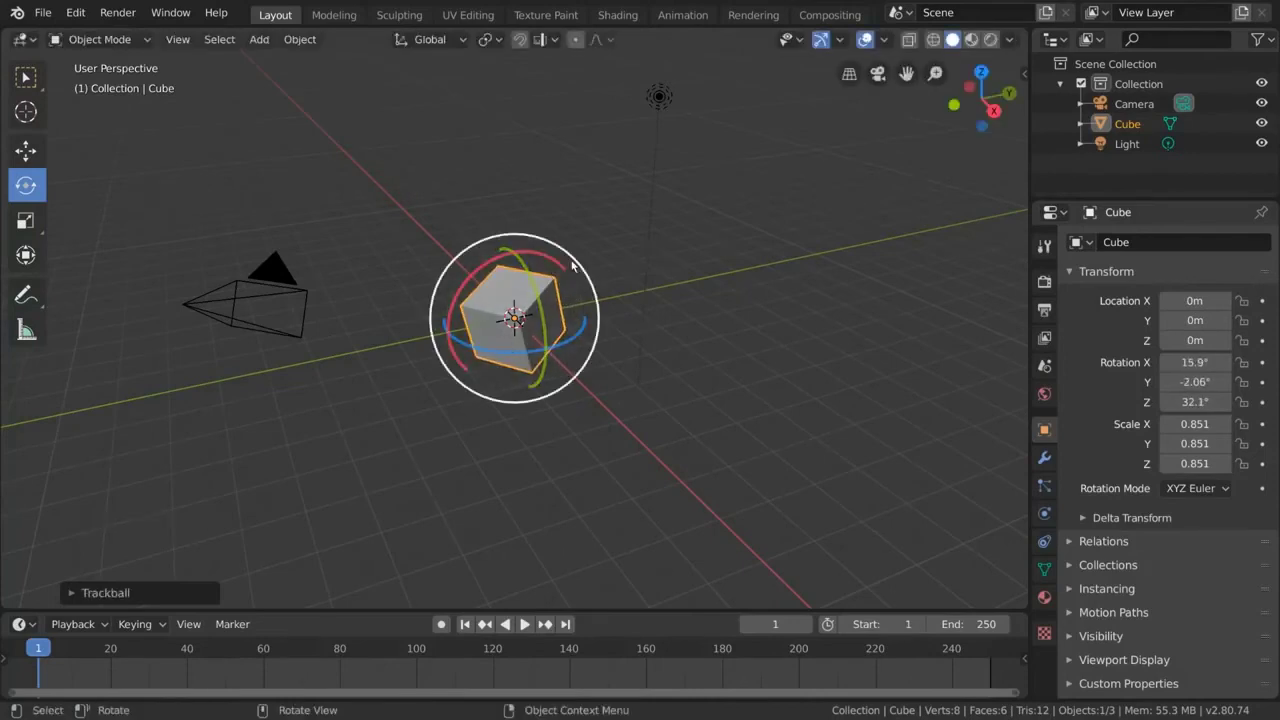
{"action": "mouse_move", "coordinate": [583, 269]}
{"action": "left_mouse_down"}
{"action": "mouse_move", "coordinate": [560, 249]}
{"action": "mouse_move", "coordinate": [563, 400]}
{"action": "mouse_move", "coordinate": [374, 334]}
{"action": "mouse_move", "coordinate": [623, 286]}
{"action": "mouse_move", "coordinate": [404, 328]}
{"action": "mouse_move", "coordinate": [615, 330]}
{"action": "mouse_move", "coordinate": [437, 237]}
{"action": "mouse_move", "coordinate": [480, 433]}
{"action": "left_mouse_up"}
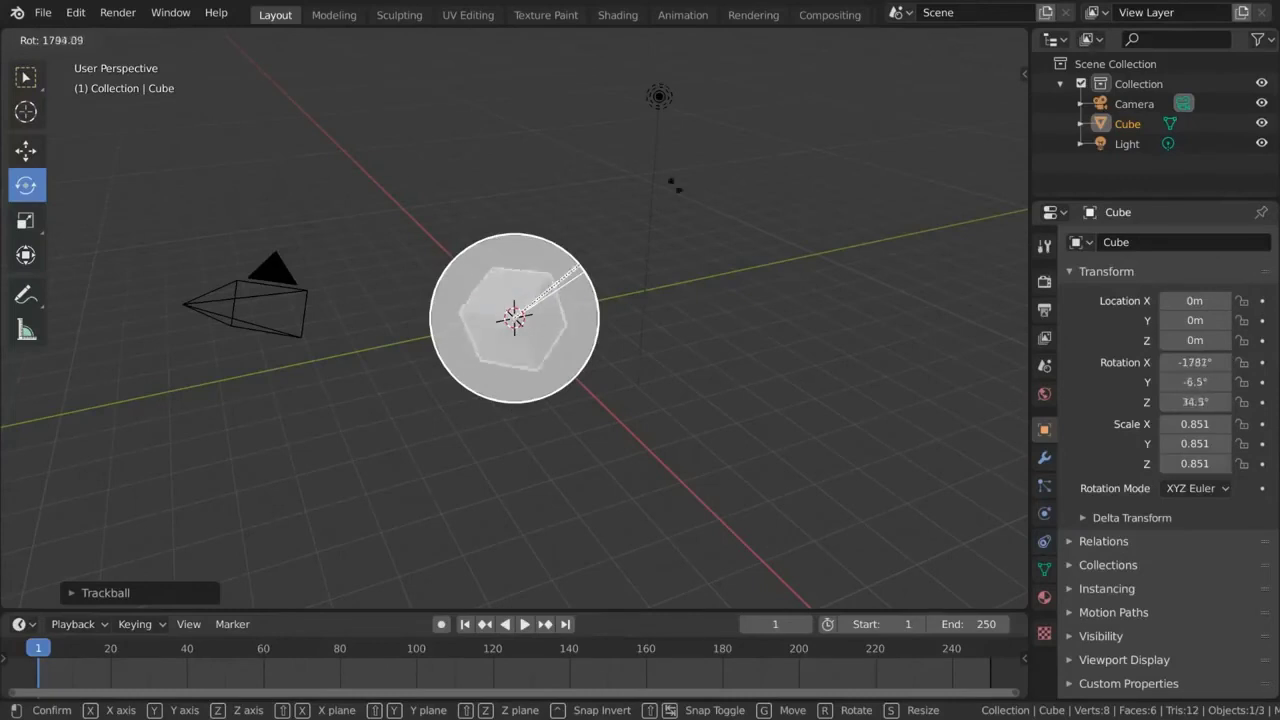
Trackball-rotate the cube twice, ending at about −1891°, −3.49°, −9.48°
{"action": "left_click_drag", "start_coordinate": [578, 268], "coordinate": [558, 446]}
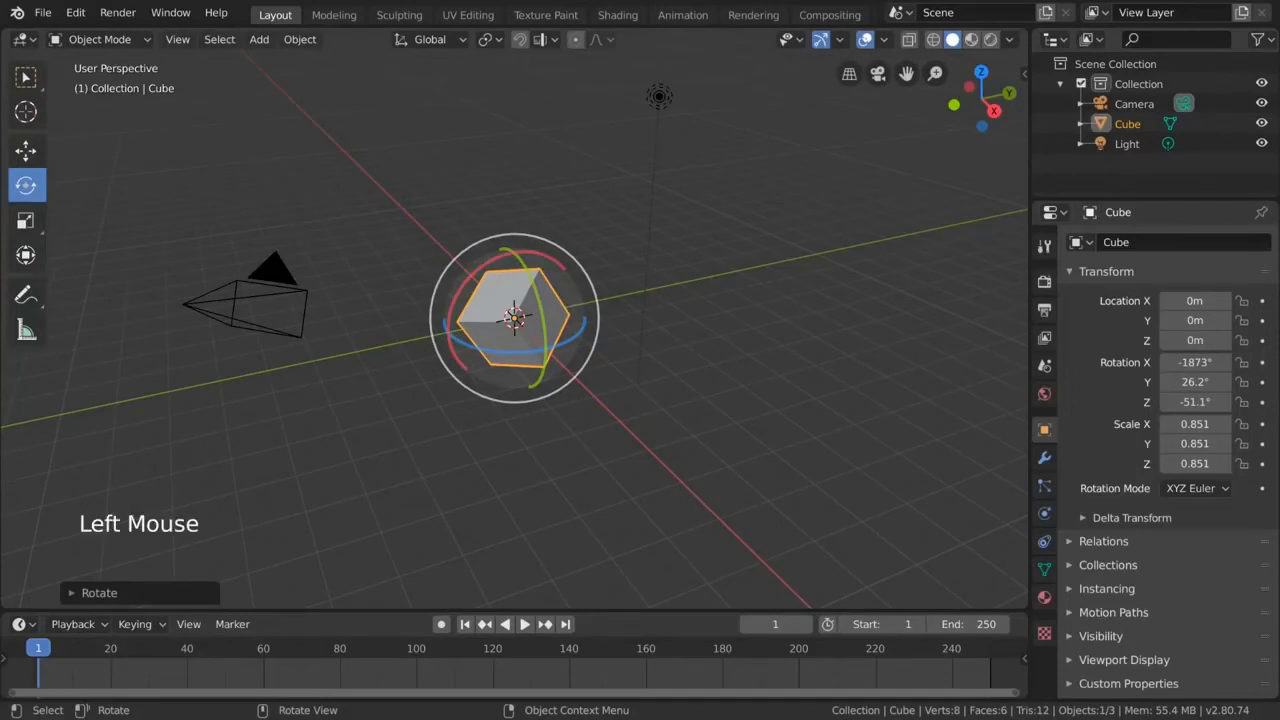
{"action": "mouse_move", "coordinate": [514, 316]}
{"action": "left_mouse_down"}
{"action": "mouse_move", "coordinate": [628, 277]}
{"action": "mouse_move", "coordinate": [370, 314]}
{"action": "mouse_move", "coordinate": [657, 307]}
{"action": "mouse_move", "coordinate": [557, 337]}
{"action": "mouse_move", "coordinate": [517, 251]}
{"action": "mouse_move", "coordinate": [643, 257]}
{"action": "mouse_move", "coordinate": [598, 315]}
{"action": "mouse_move", "coordinate": [520, 318]}
{"action": "mouse_move", "coordinate": [497, 246]}
{"action": "mouse_move", "coordinate": [505, 300]}
{"action": "mouse_move", "coordinate": [571, 311]}
{"action": "mouse_move", "coordinate": [603, 249]}
{"action": "mouse_move", "coordinate": [591, 300]}
{"action": "mouse_move", "coordinate": [640, 306]}
{"action": "mouse_move", "coordinate": [636, 234]}
{"action": "mouse_move", "coordinate": [599, 259]}
{"action": "mouse_move", "coordinate": [635, 286]}
{"action": "left_mouse_up"}
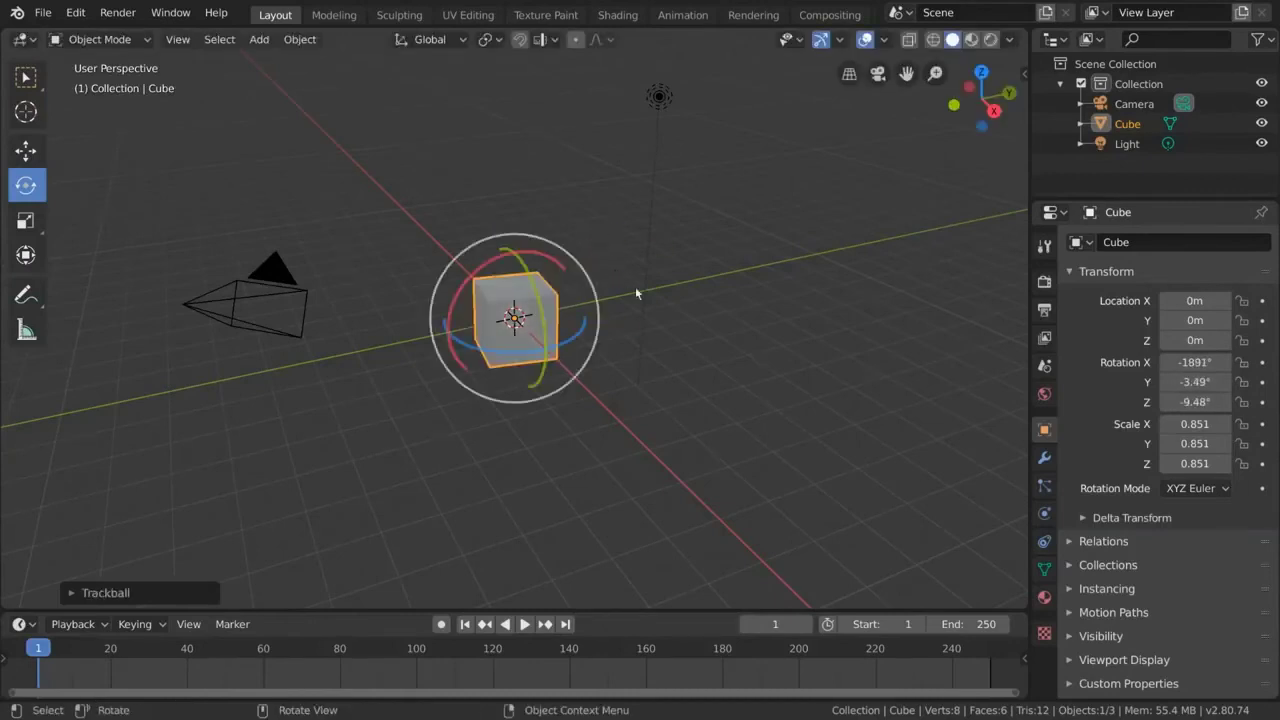
Rotate the cube with R, cycling X, Y, Z axis constraints, then confirm a trackball rotation
{"action": "key", "text": "r"}
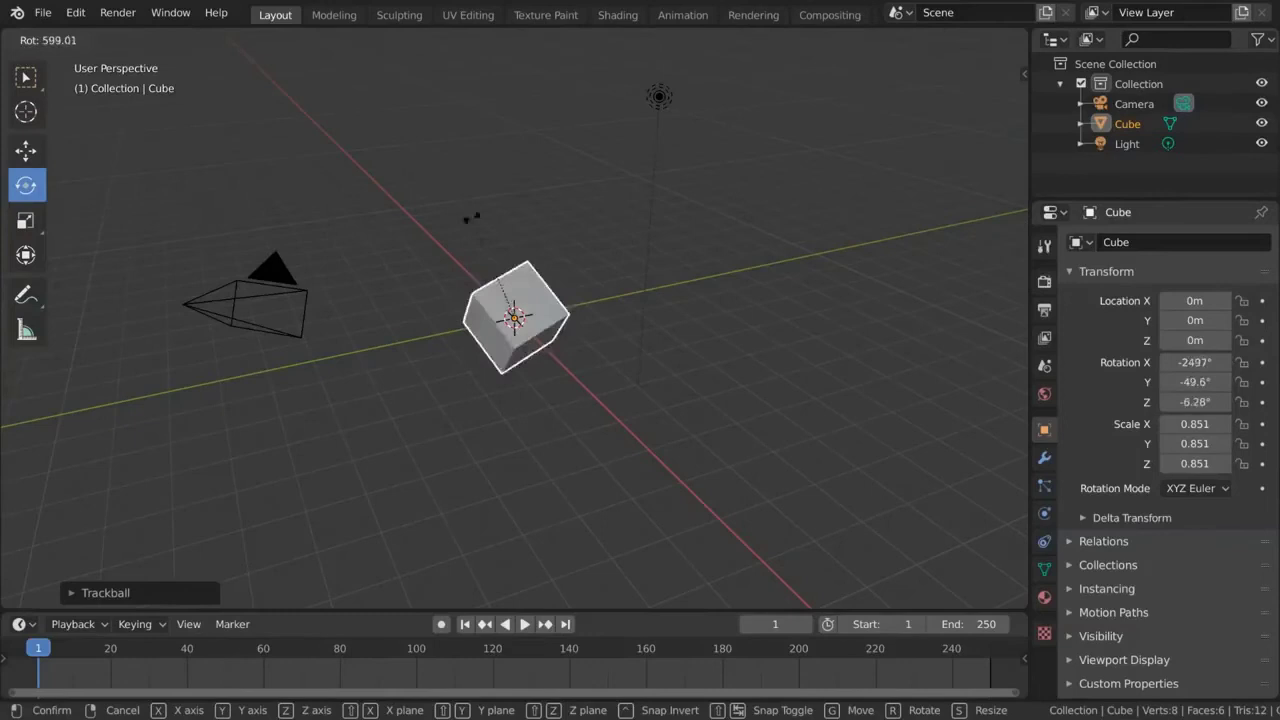
{"action": "key", "text": "x"}
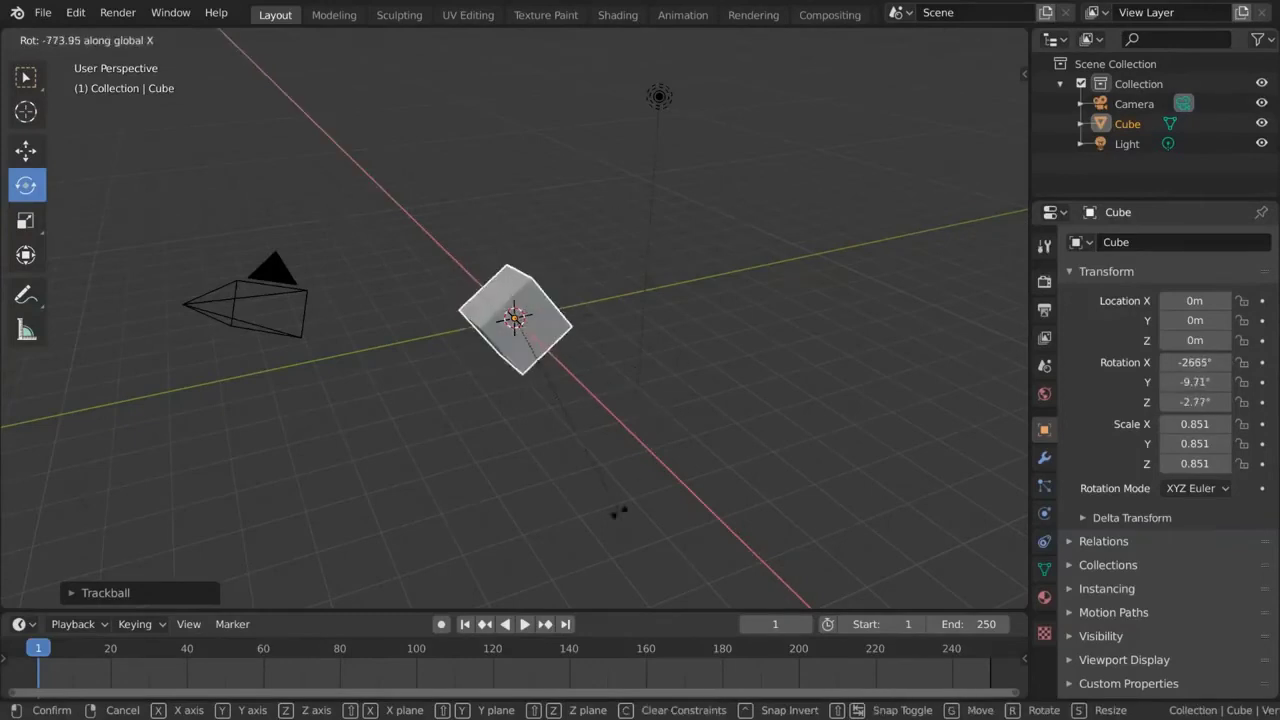
{"action": "key", "text": "y"}
{"action": "key", "text": "z"}
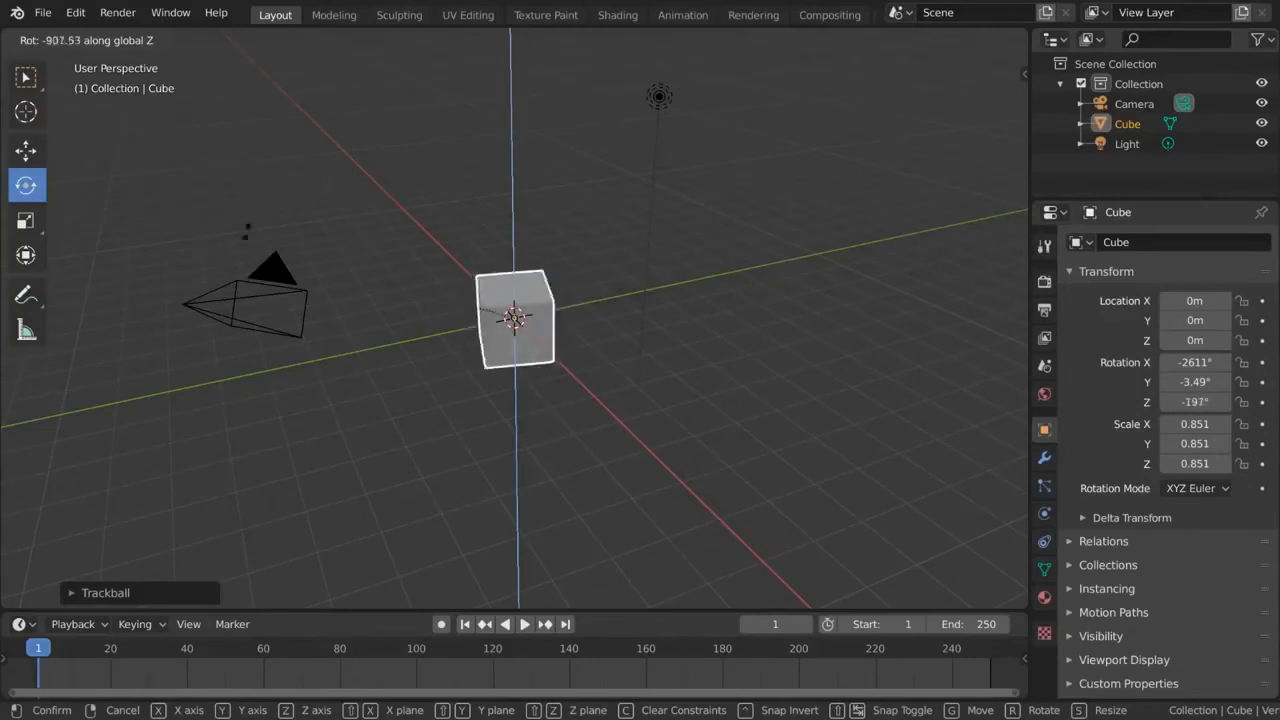
{"action": "key", "text": "r"}
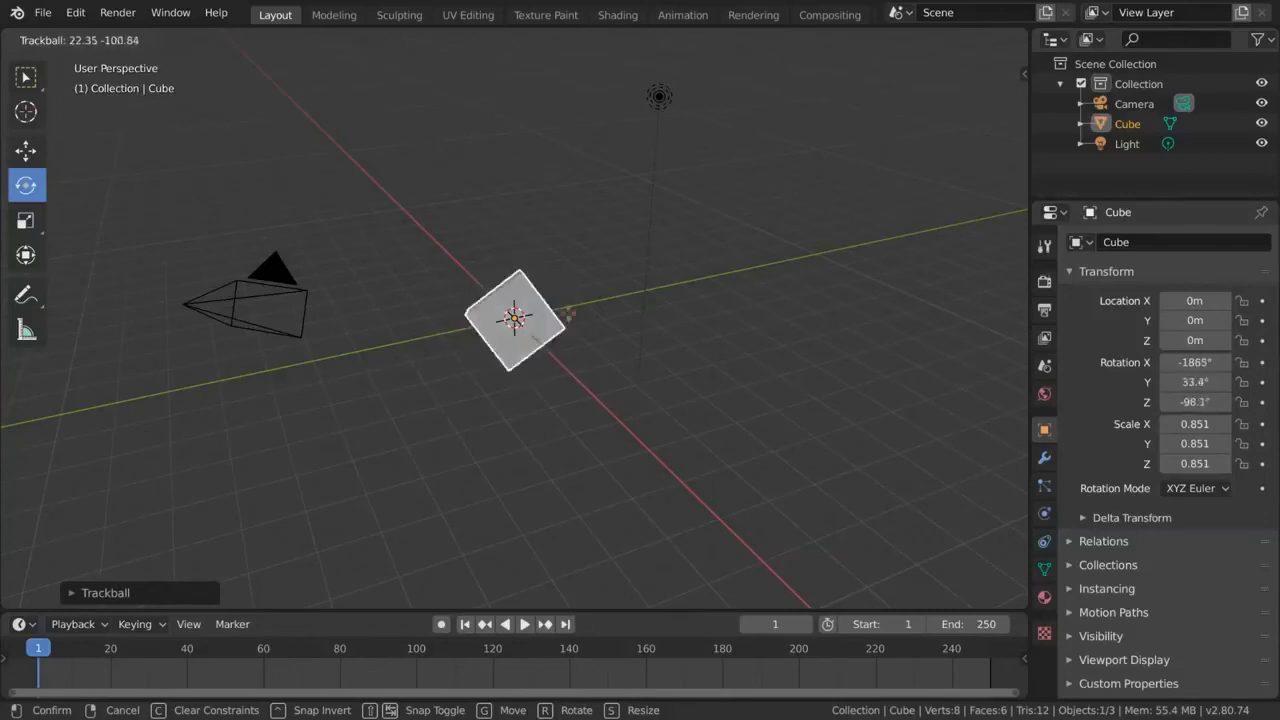
{"action": "left_click", "coordinate": [555, 290]}
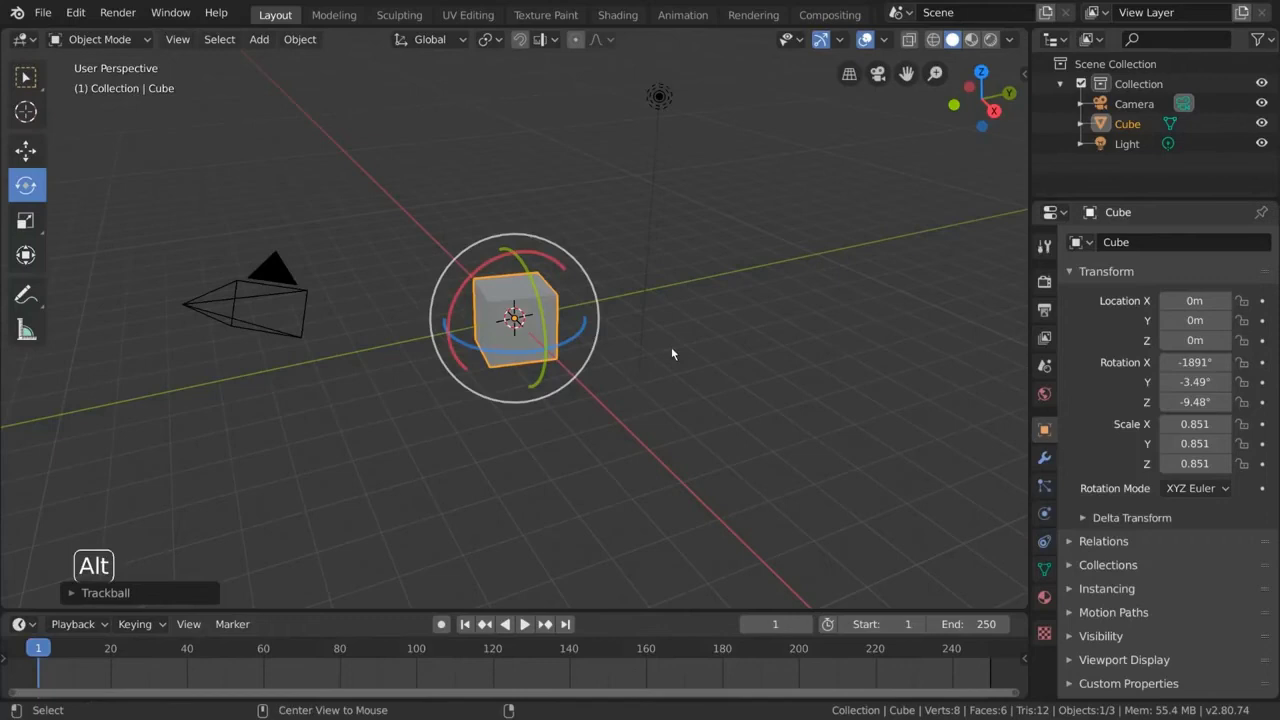
Clear the rotation with Alt+R, do another trackball rotation, then clear it to 0° again
{"action": "key", "text": "alt+r"}
{"action": "key", "text": "r"}
{"action": "key", "text": "r"}
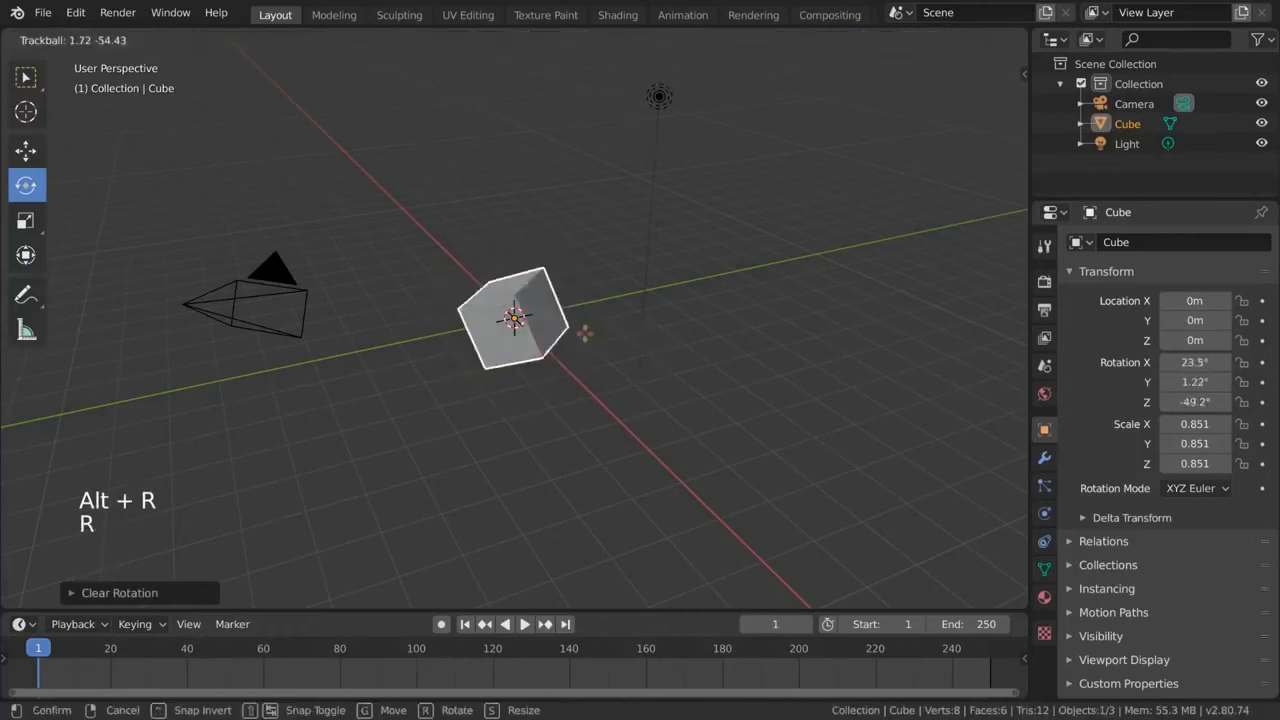
{"action": "left_click", "coordinate": [758, 352]}
{"action": "key", "text": "alt+r"}
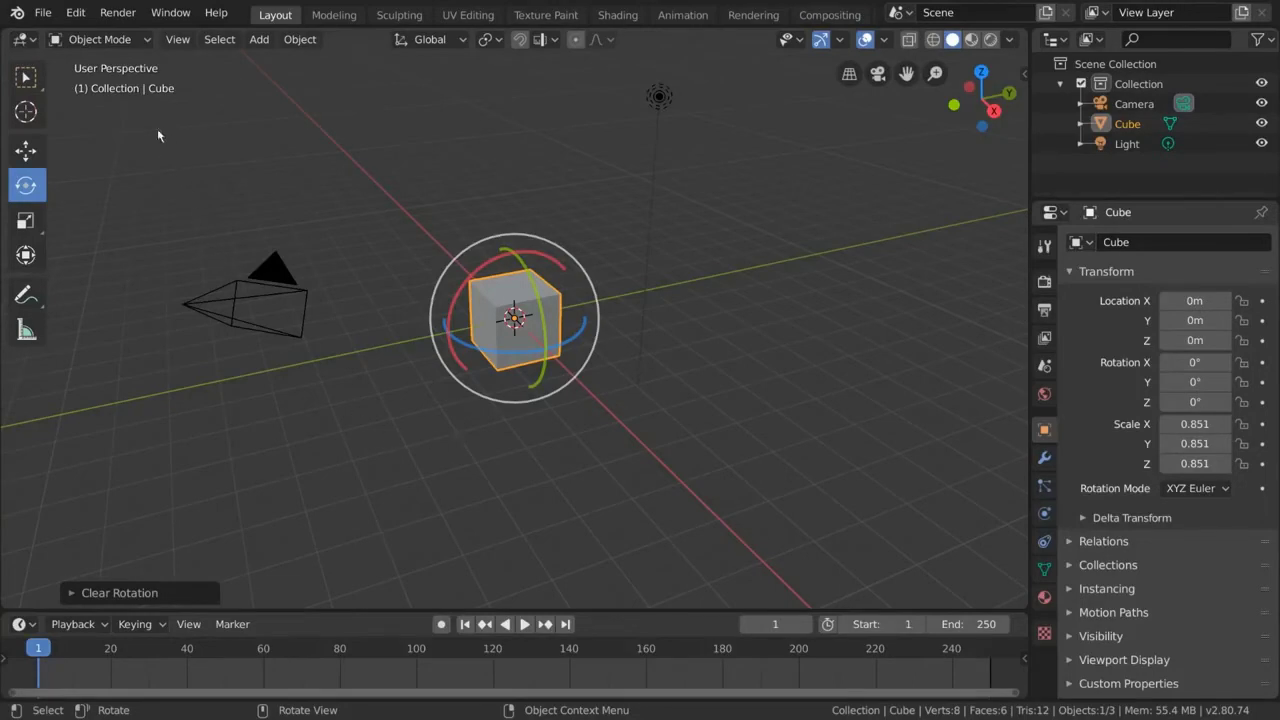
With the Scale tool, stretch the cube along X, Z, Y, then X and Y together to about 3.27, 3.47, 1.53
{"action": "left_click", "coordinate": [37, 227]}
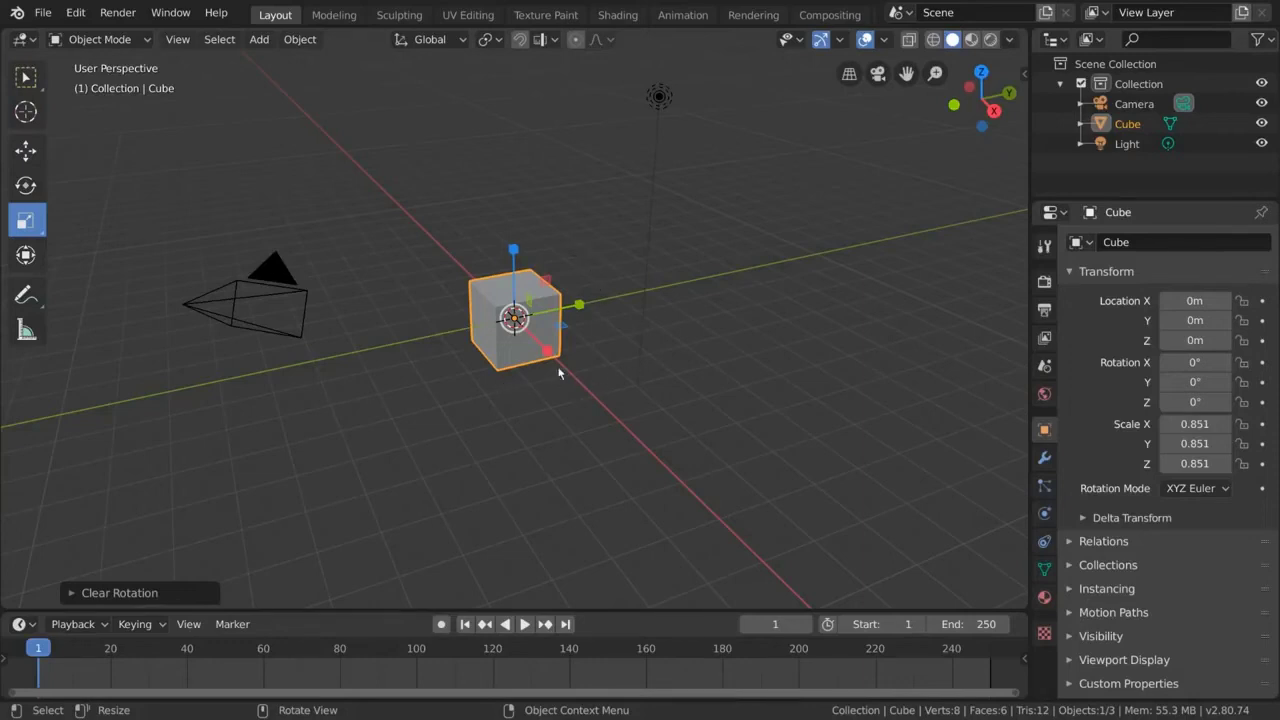
{"action": "left_click_drag", "start_coordinate": [556, 360], "coordinate": [615, 407]}
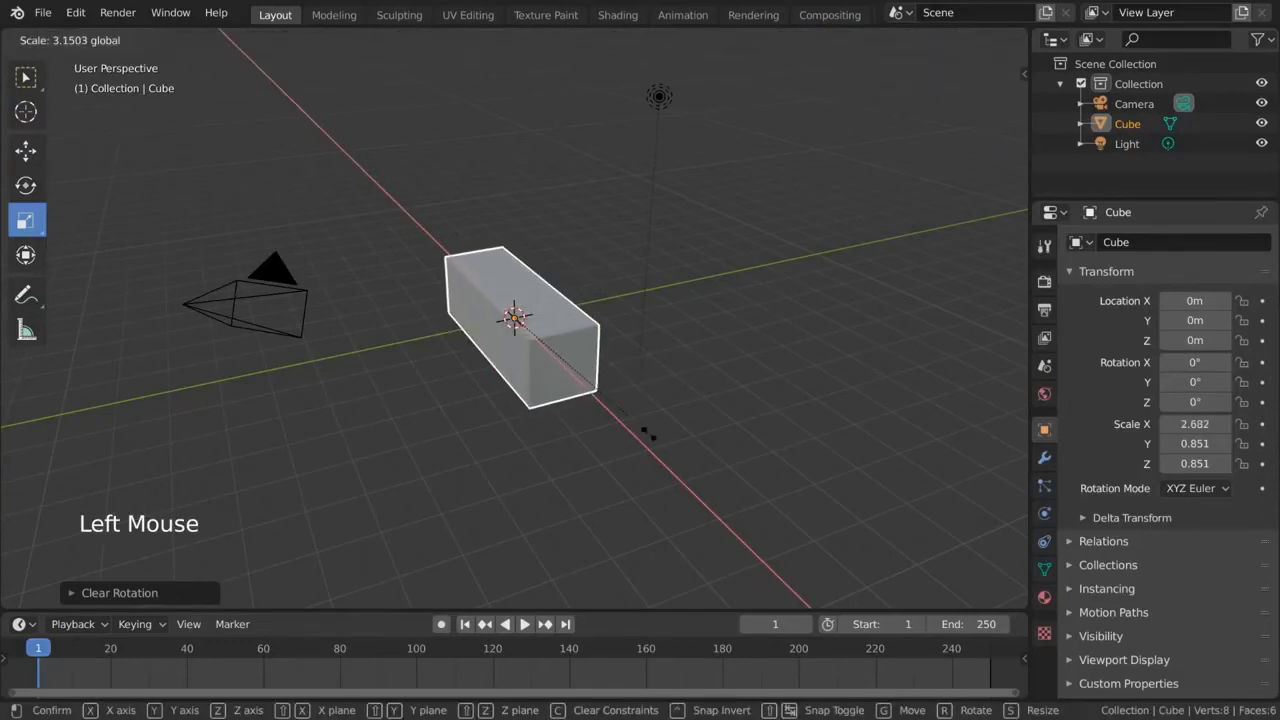
{"action": "mouse_move", "coordinate": [518, 250]}
{"action": "left_mouse_down"}
{"action": "mouse_move", "coordinate": [517, 190]}
{"action": "mouse_move", "coordinate": [518, 230]}
{"action": "left_mouse_up"}
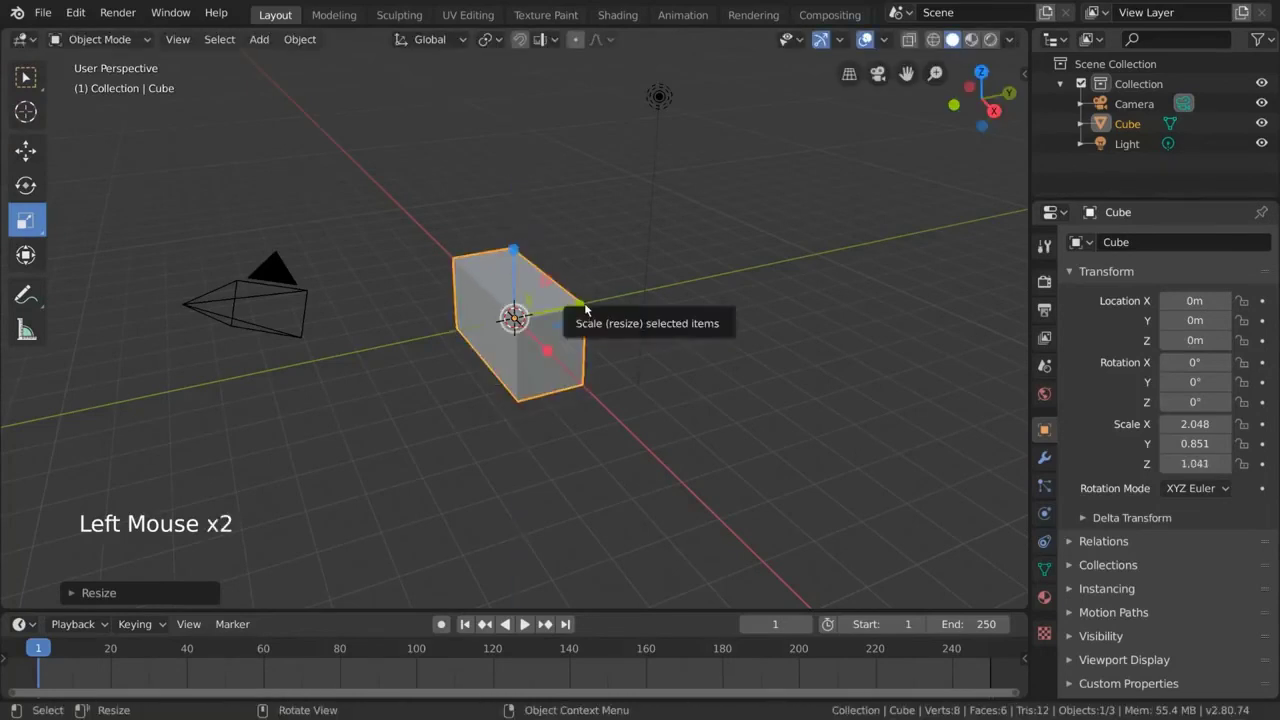
{"action": "mouse_move", "coordinate": [590, 312]}
{"action": "left_mouse_down"}
{"action": "mouse_move", "coordinate": [715, 281]}
{"action": "mouse_move", "coordinate": [748, 290]}
{"action": "left_mouse_up"}
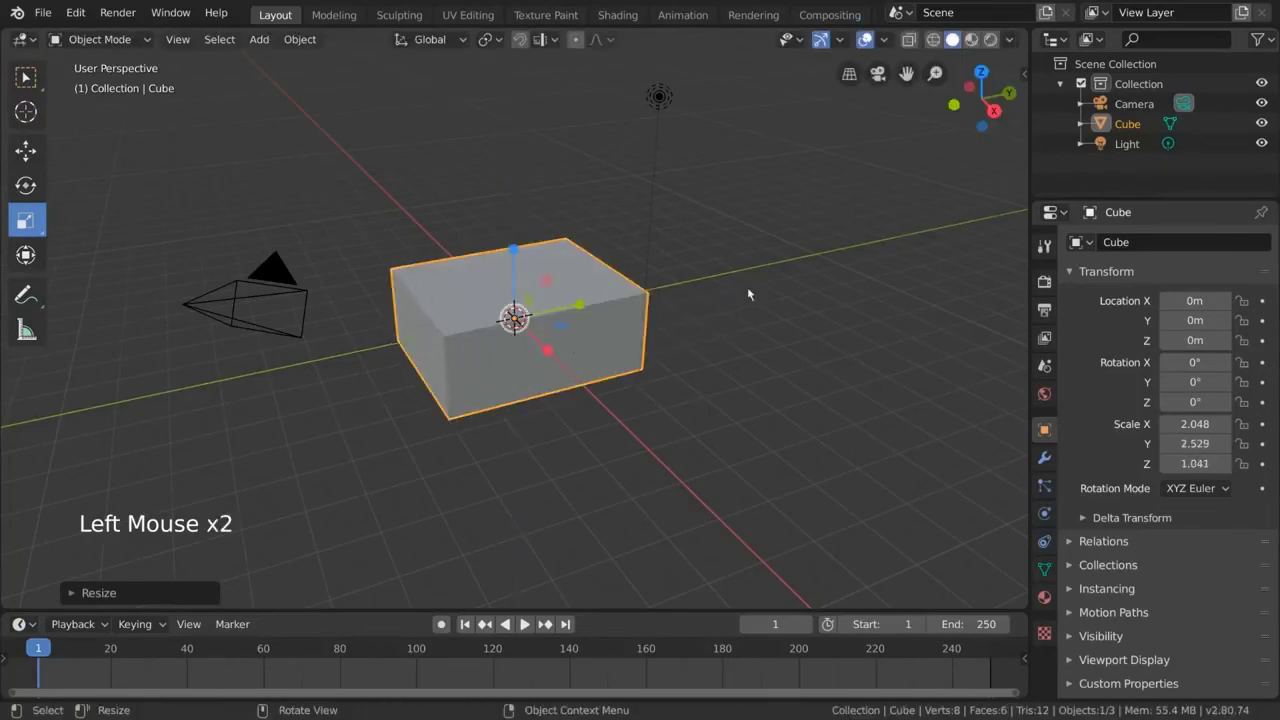
{"action": "mouse_move", "coordinate": [562, 330]}
{"action": "left_mouse_down"}
{"action": "mouse_move", "coordinate": [585, 345]}
{"action": "mouse_move", "coordinate": [573, 322]}
{"action": "mouse_move", "coordinate": [583, 222]}
{"action": "mouse_move", "coordinate": [523, 266]}
{"action": "mouse_move", "coordinate": [521, 280]}
{"action": "mouse_move", "coordinate": [557, 289]}
{"action": "left_mouse_up"}
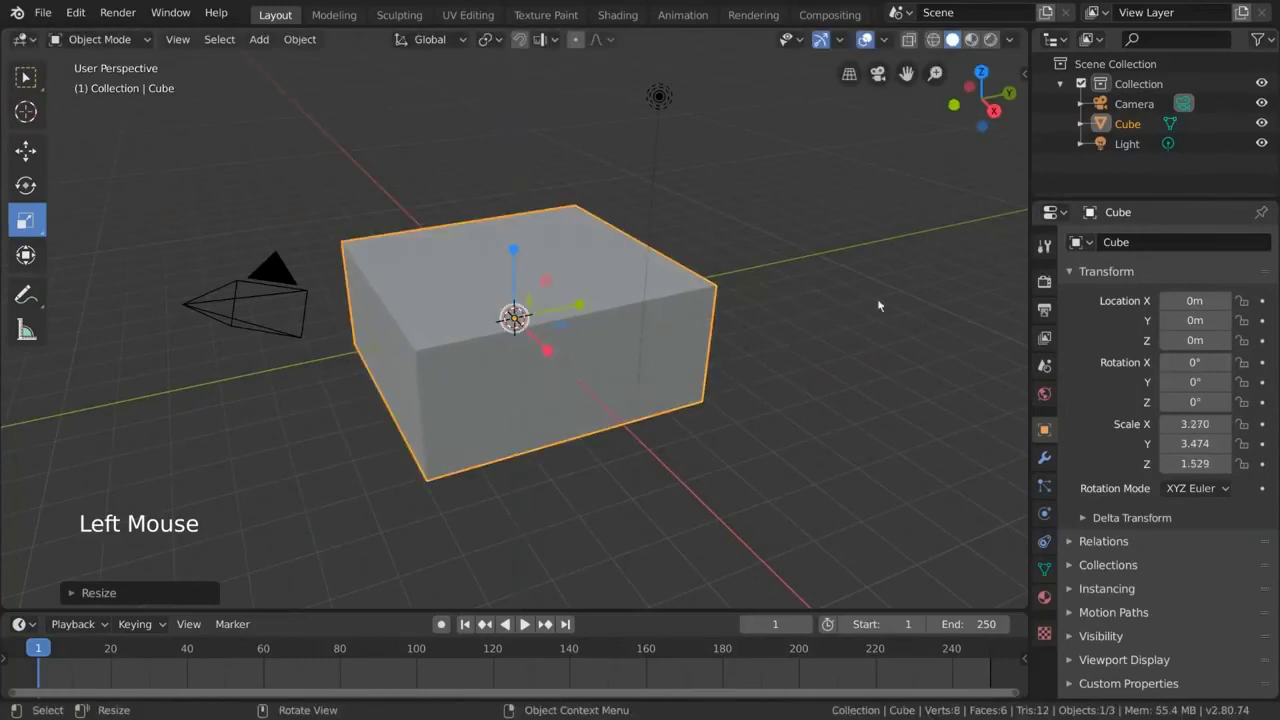
Shrink the cube with S, then start a new scale trying X, Y and Z axis constraints
{"action": "key", "text": "s"}
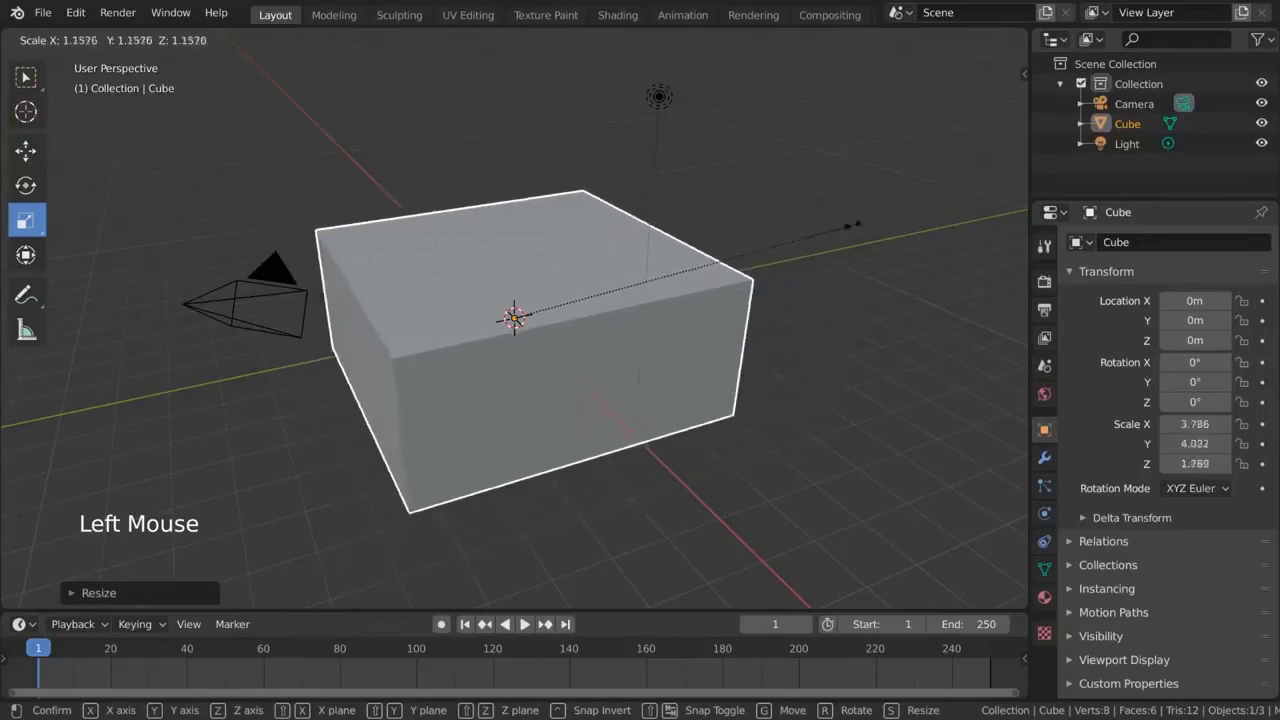
{"action": "left_click", "coordinate": [600, 308]}
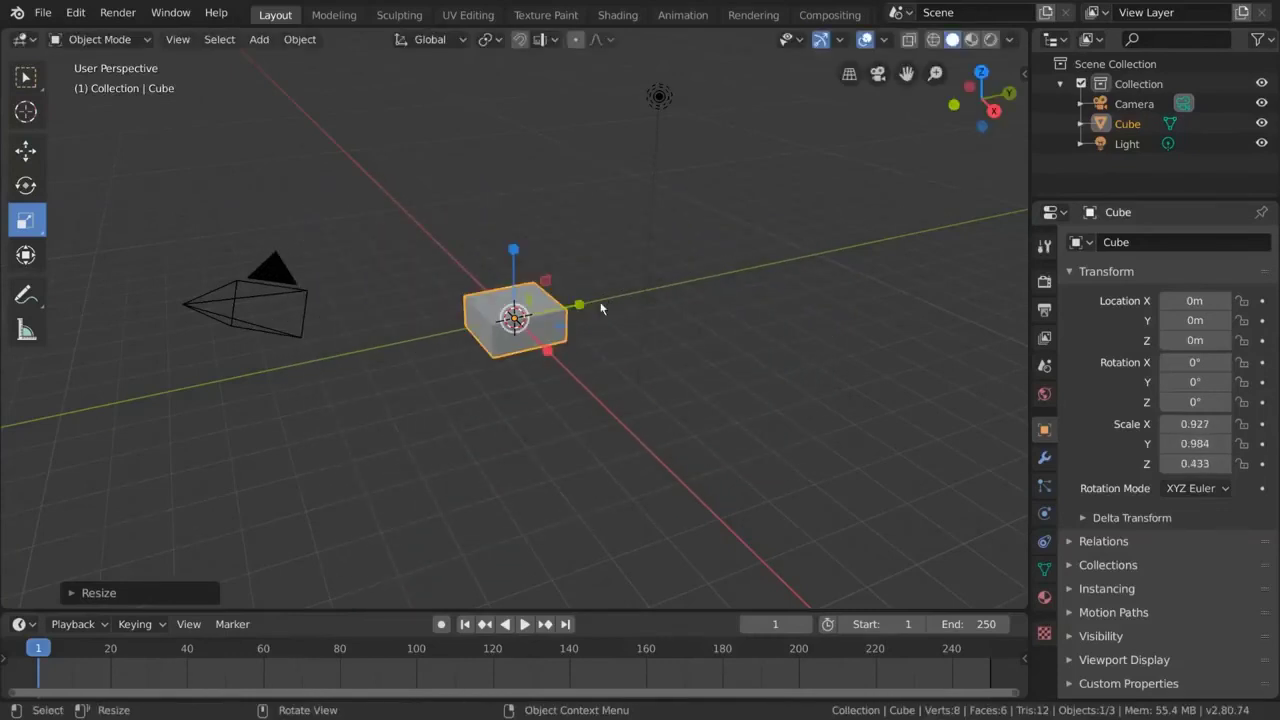
{"action": "key", "text": "s"}
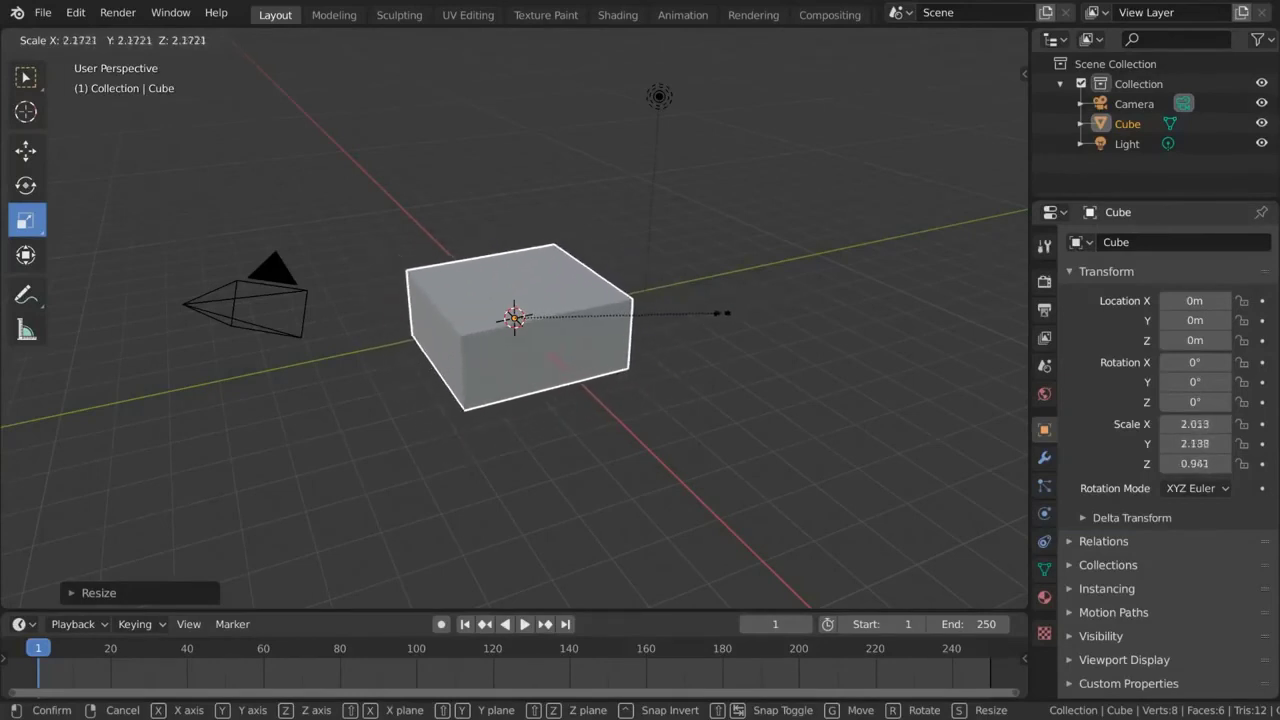
{"action": "key", "text": "x"}
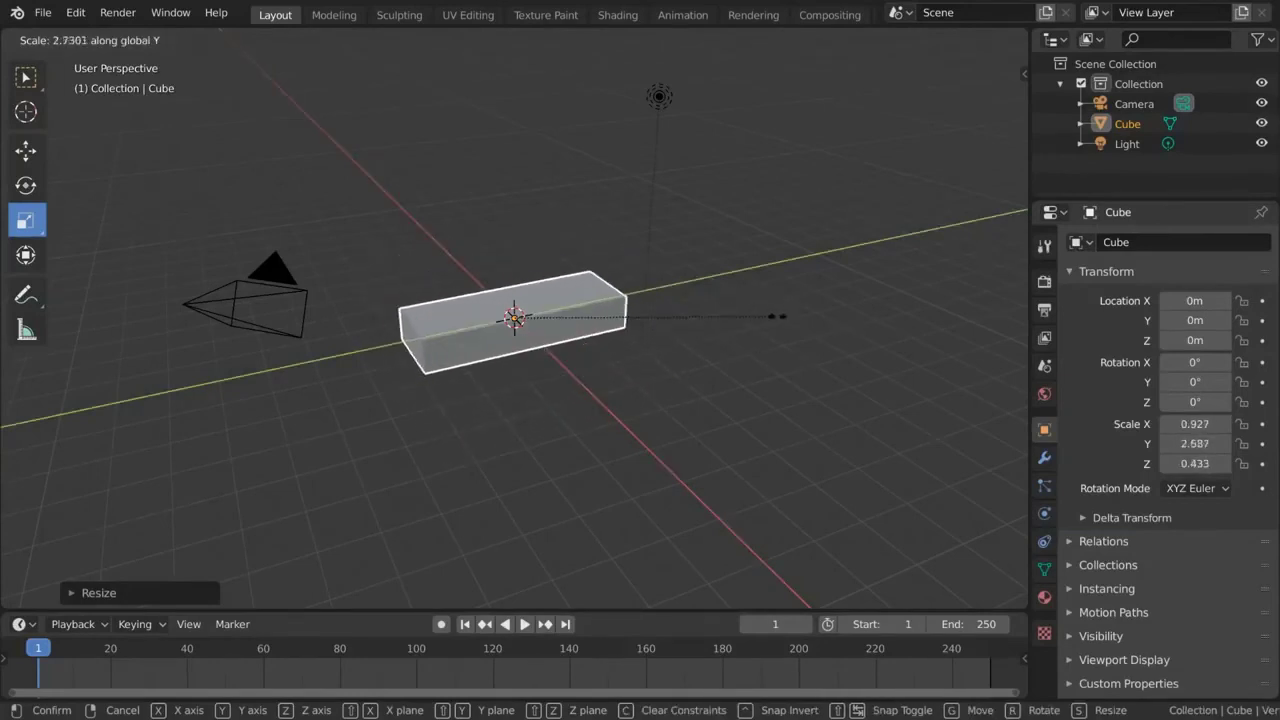
{"action": "key", "text": "y"}
{"action": "key", "text": "z"}
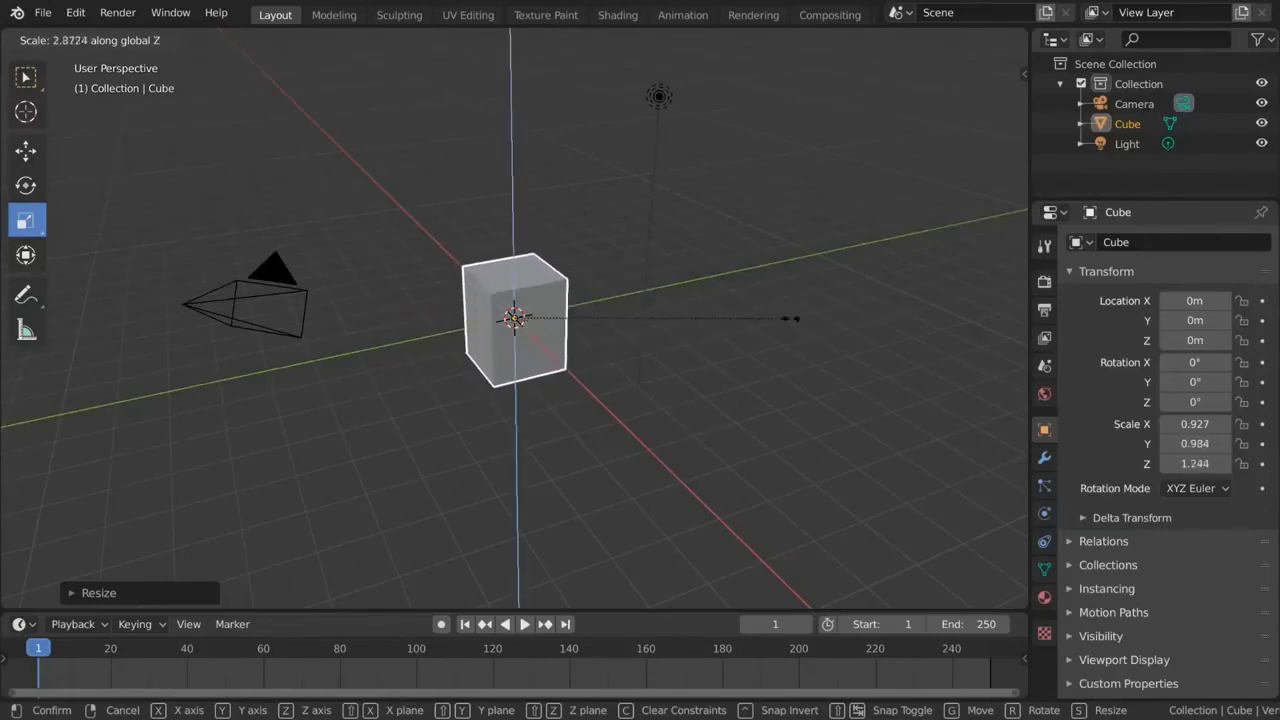
Try Shift+X and Shift+Y plane constraints, cancel, then rescale the cube to about 1.83, 1.95, 0.86
{"action": "key", "text": "shift+x"}
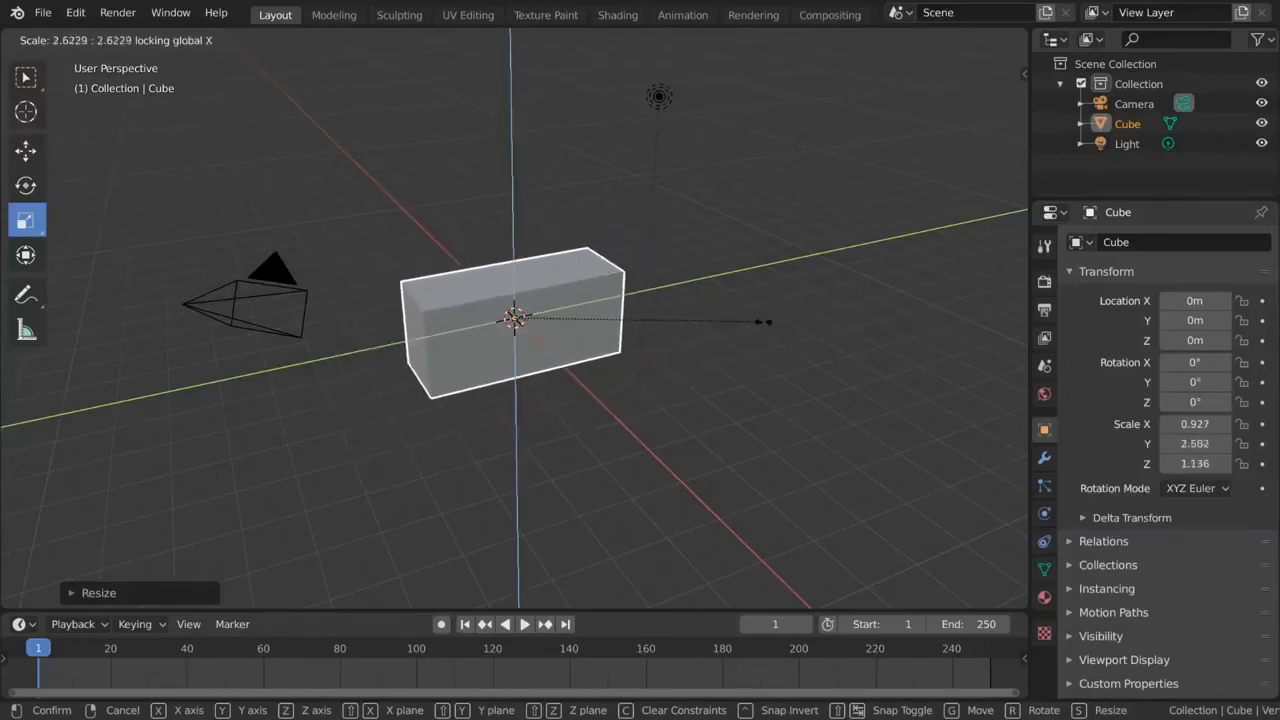
{"action": "key", "text": "shift+y"}
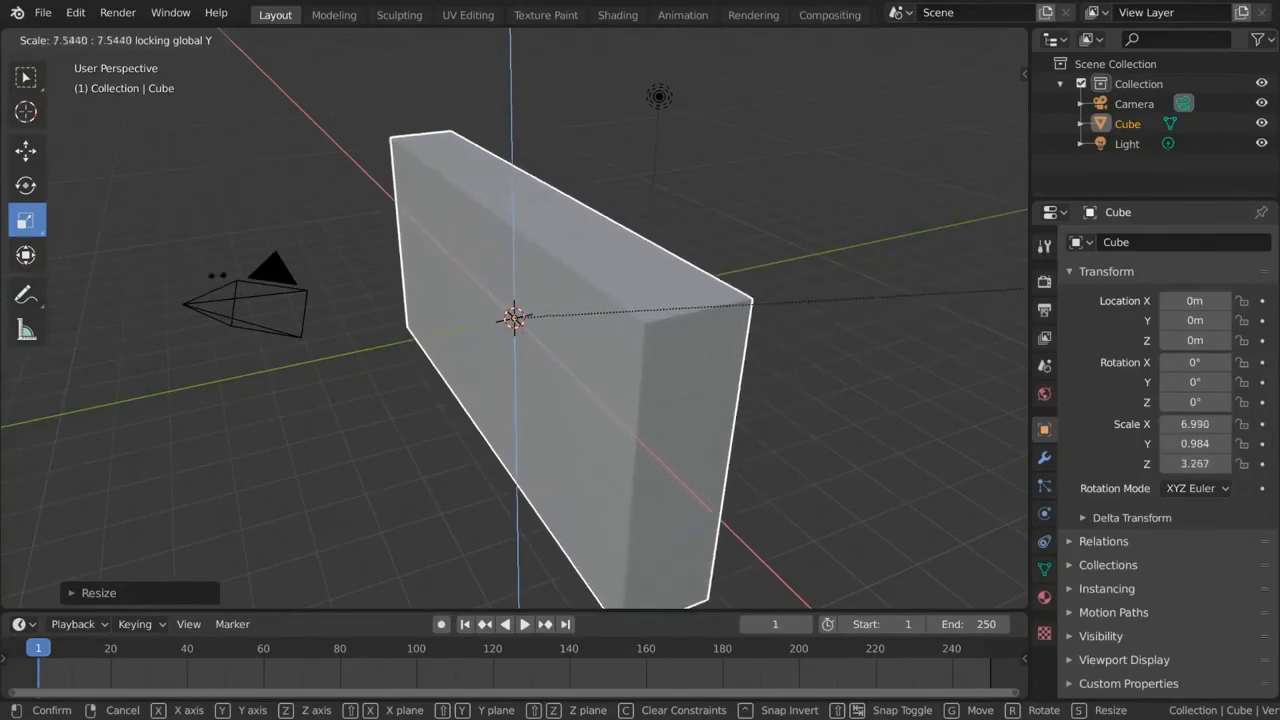
{"action": "key", "text": "Escape"}
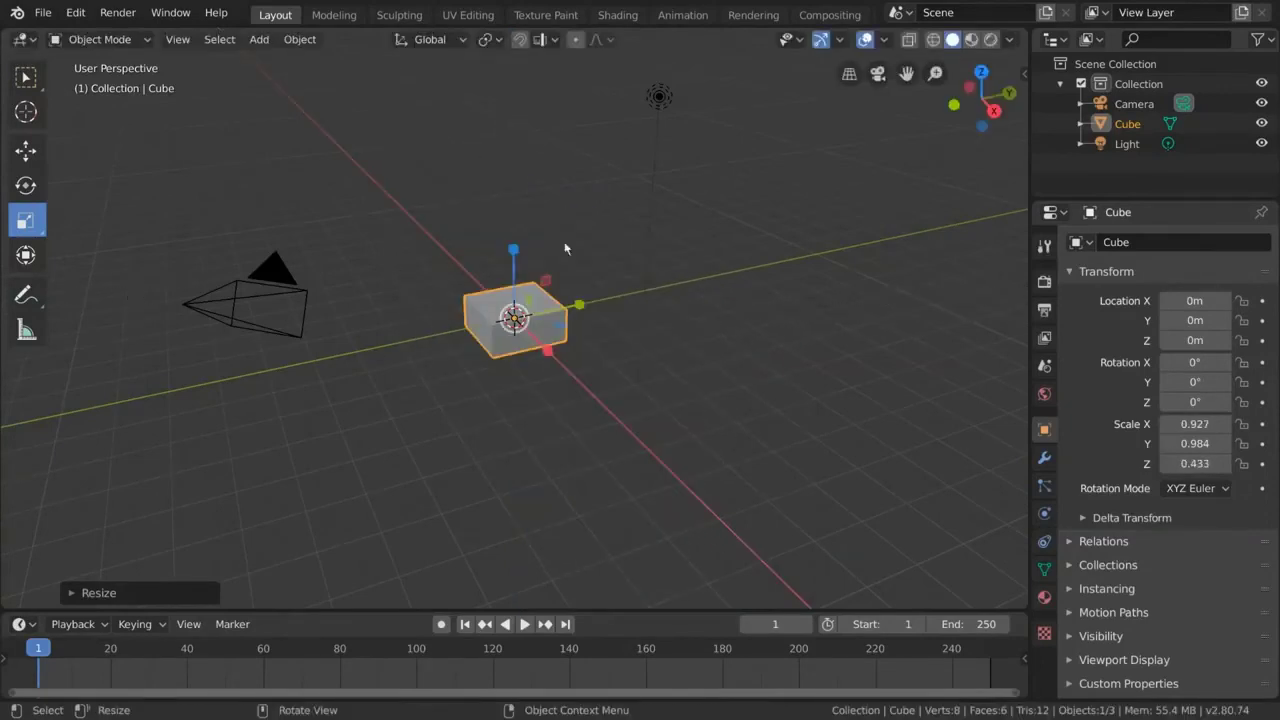
{"action": "key", "text": "s"}
{"action": "left_click", "coordinate": [725, 336]}
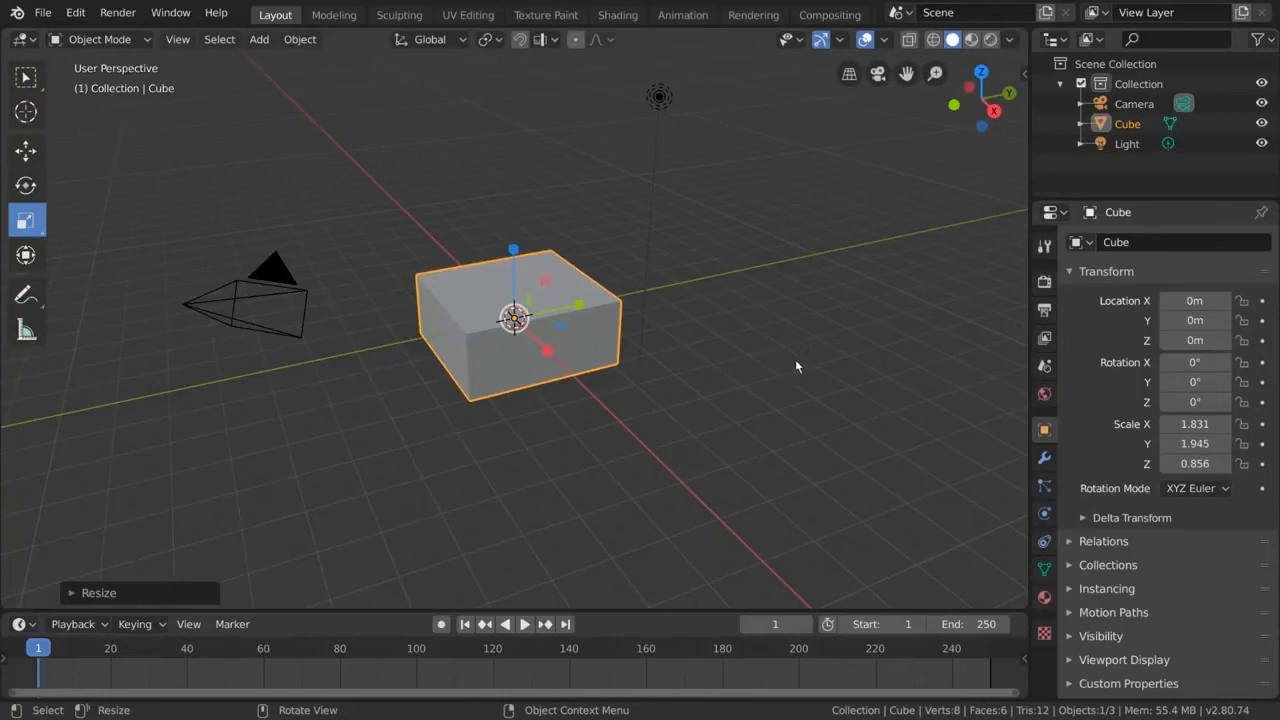
Clear the cube's rotation, scale and location with Alt+R, Alt+S and Alt+G
{"action": "key", "text": "alt+r"}
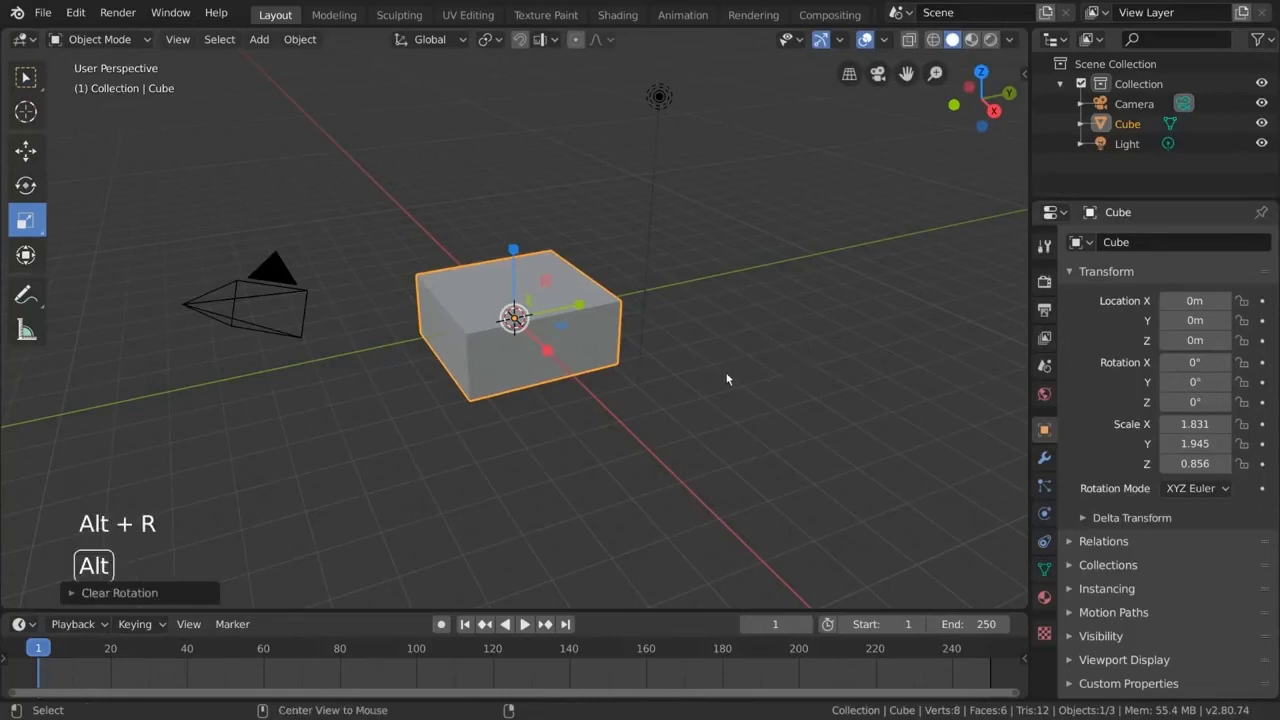
{"action": "key", "text": "alt+s"}
{"action": "key", "text": "alt+g"}
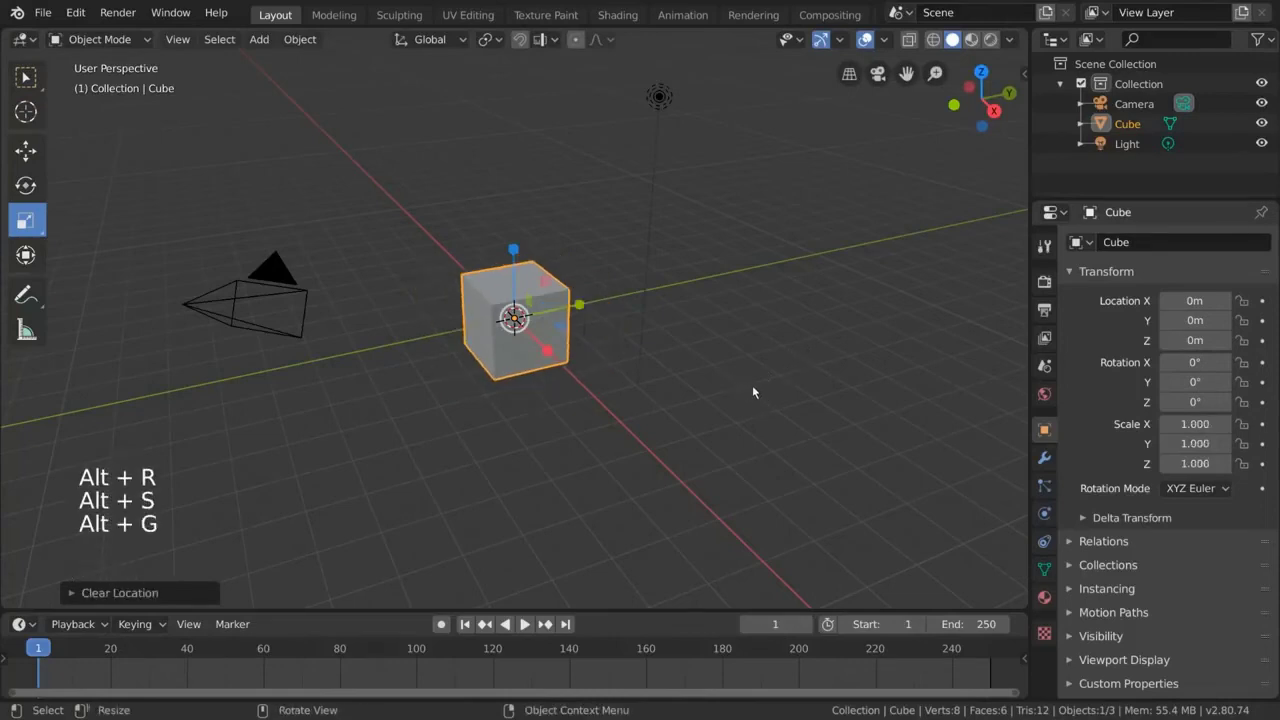
Return to box select, then try rotate, scale and a Z-constrained move, cancelling each
{"action": "key", "text": "w"}
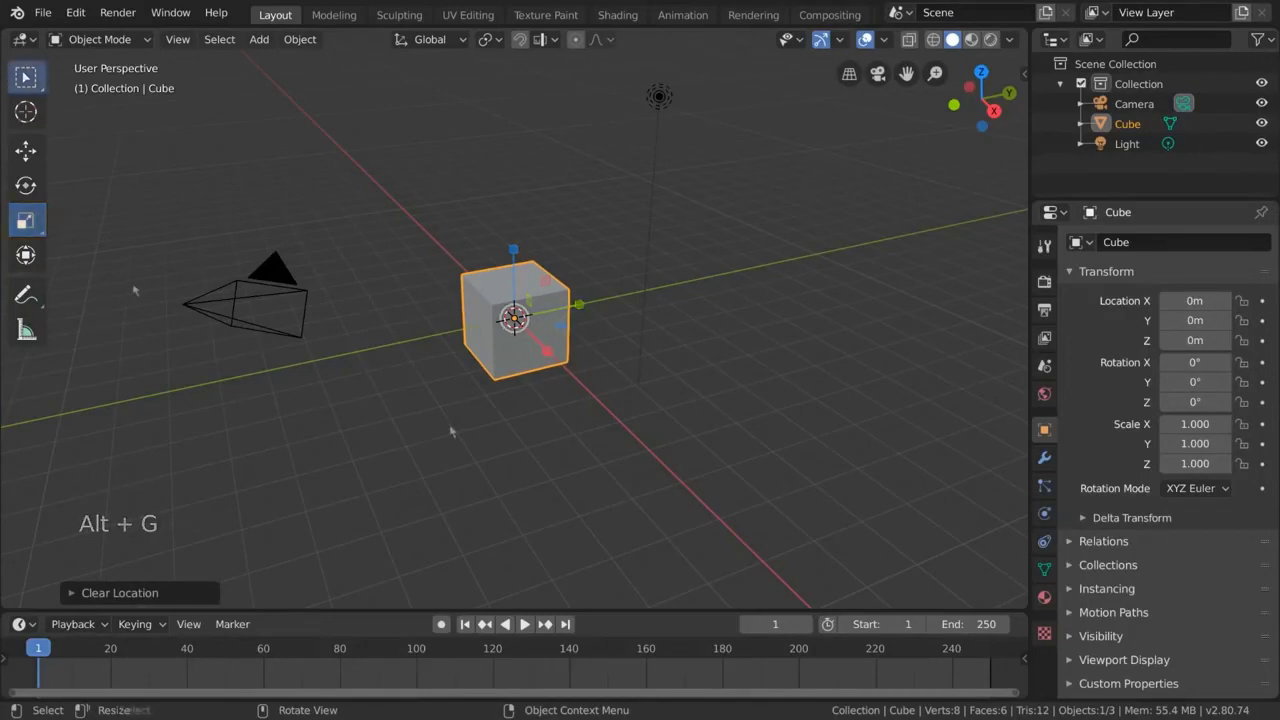
{"action": "key", "text": "r"}
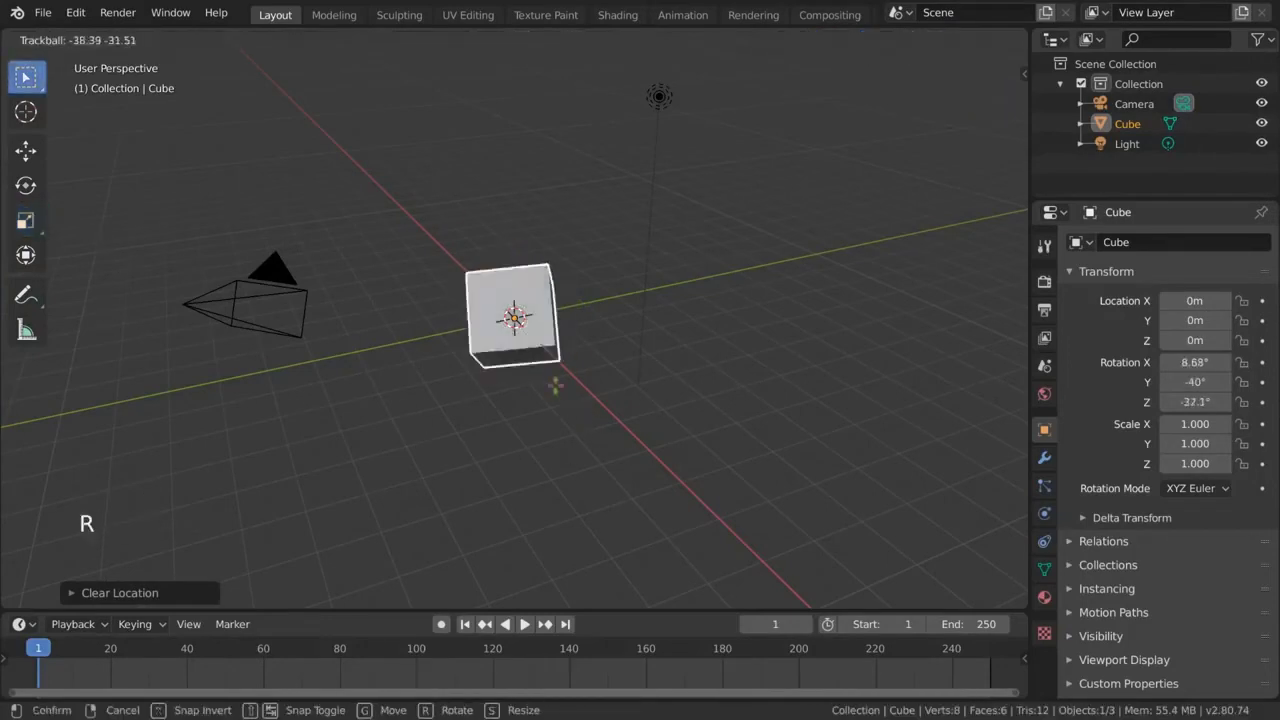
{"action": "key", "text": "s"}
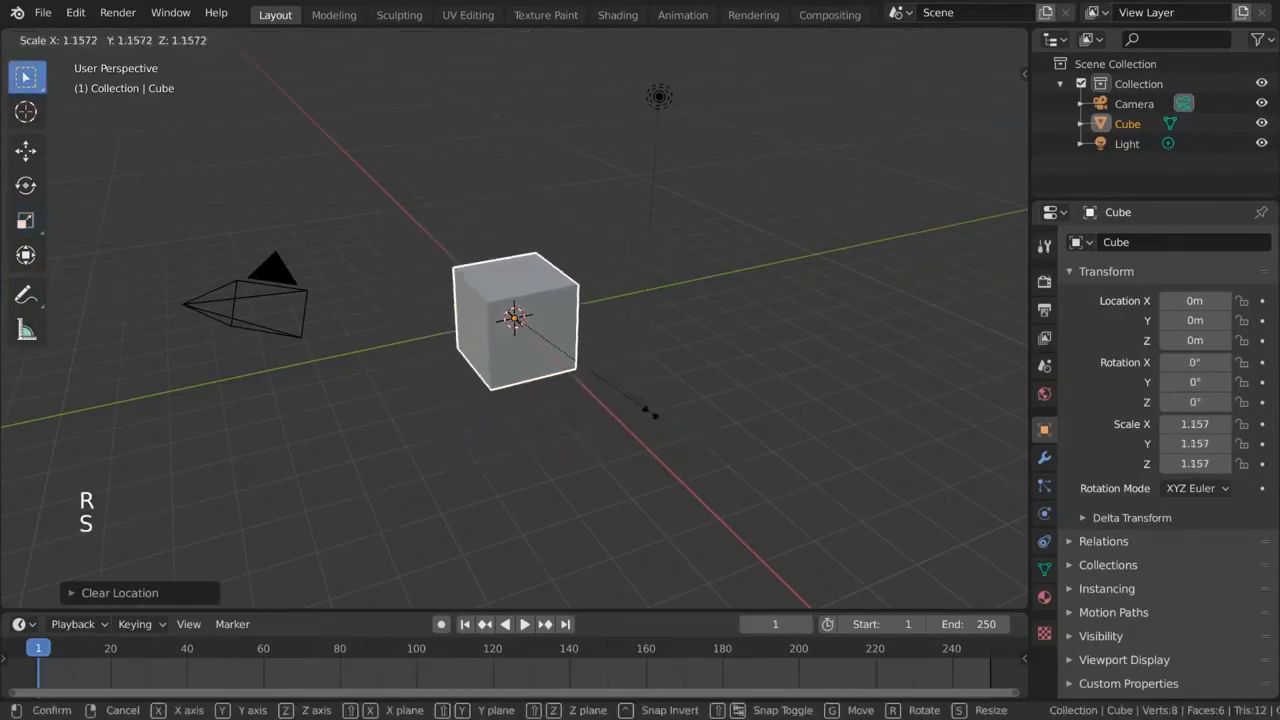
{"action": "key", "text": "Escape"}
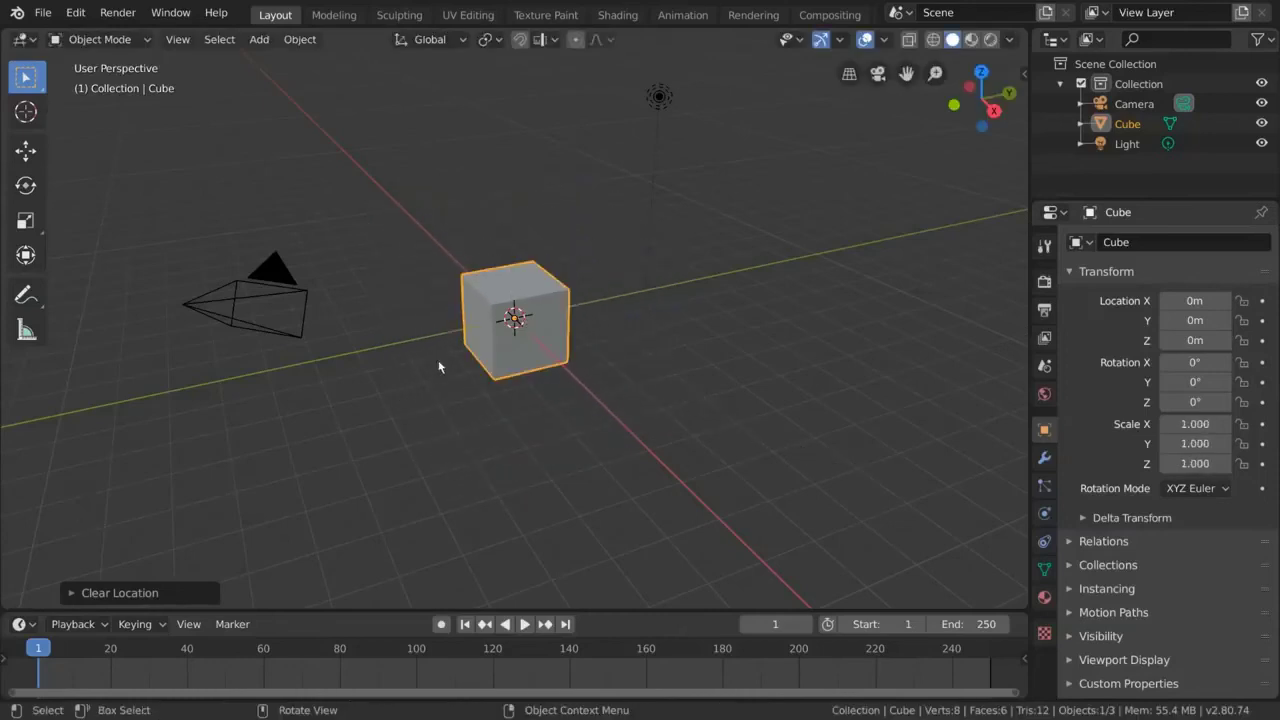
{"action": "key", "text": "g"}
{"action": "key", "text": "z"}
{"action": "key", "text": "Escape"}
Set the Pivot Point to 3D Cursor, then test scaling and rotating and cancel both
{"action": "left_click", "coordinate": [494, 40]}
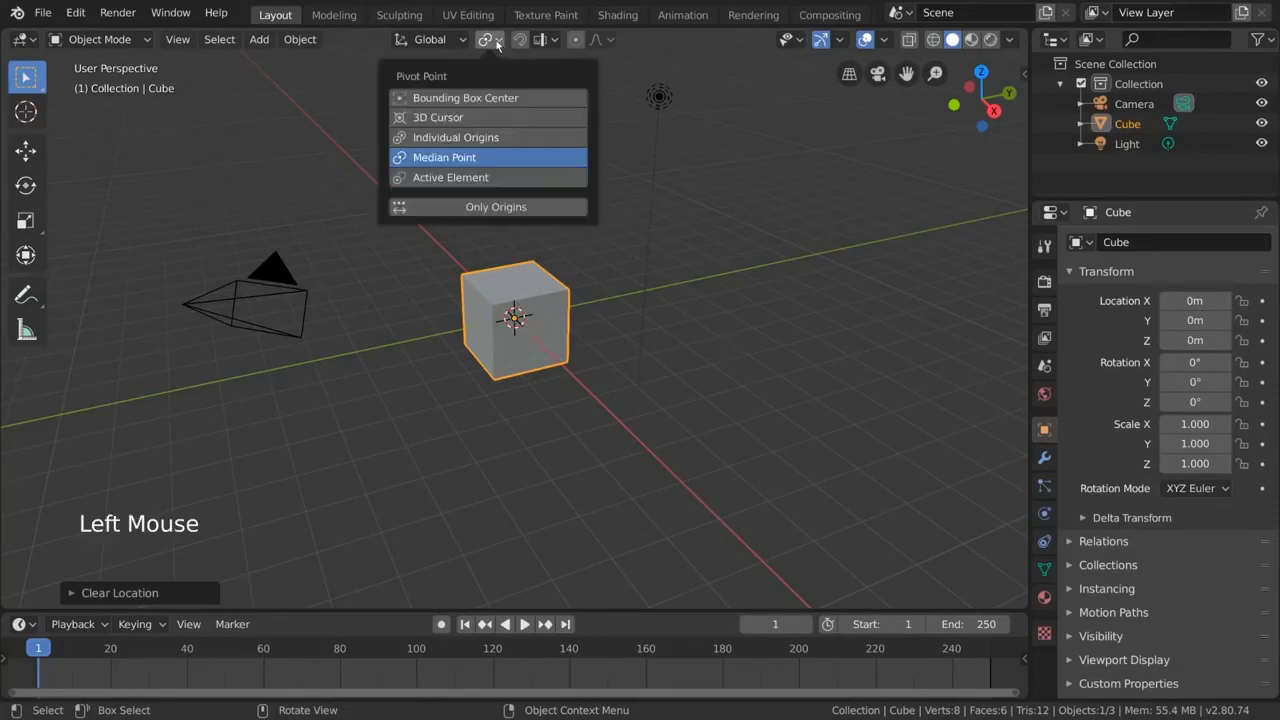
{"action": "left_click", "coordinate": [491, 118]}
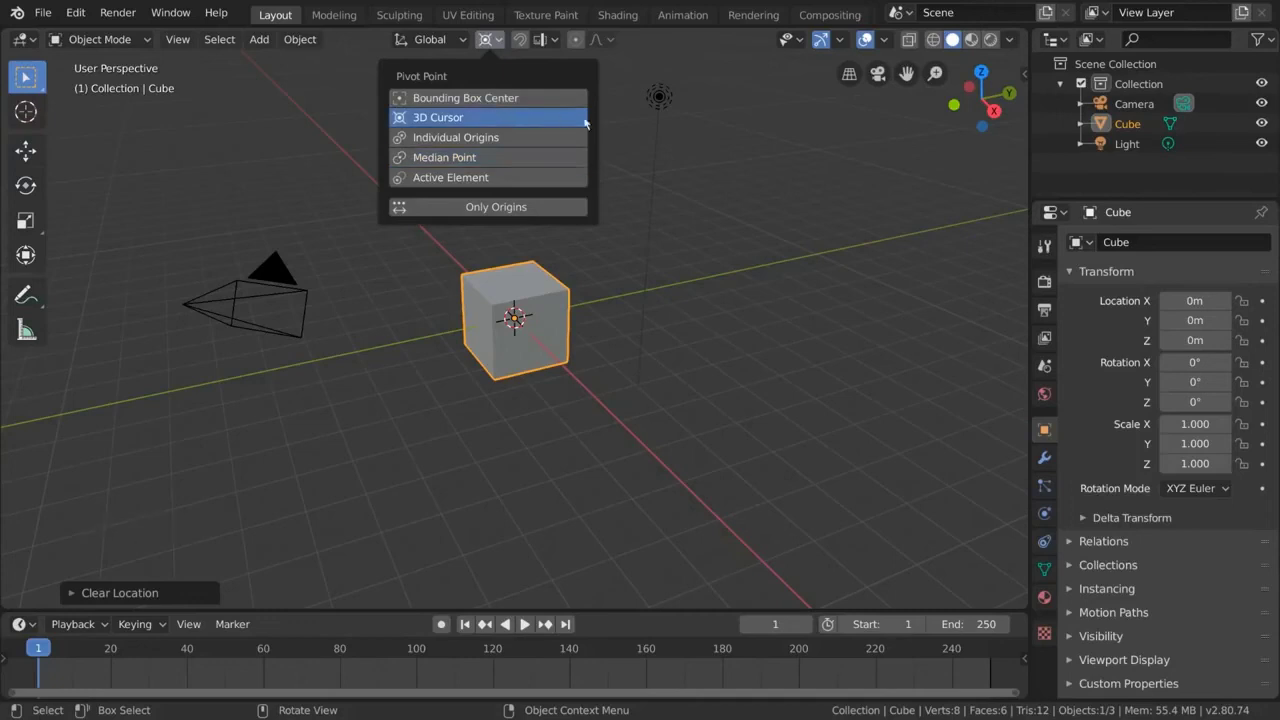
{"action": "key", "text": "s"}
{"action": "right_click", "coordinate": [652, 339]}
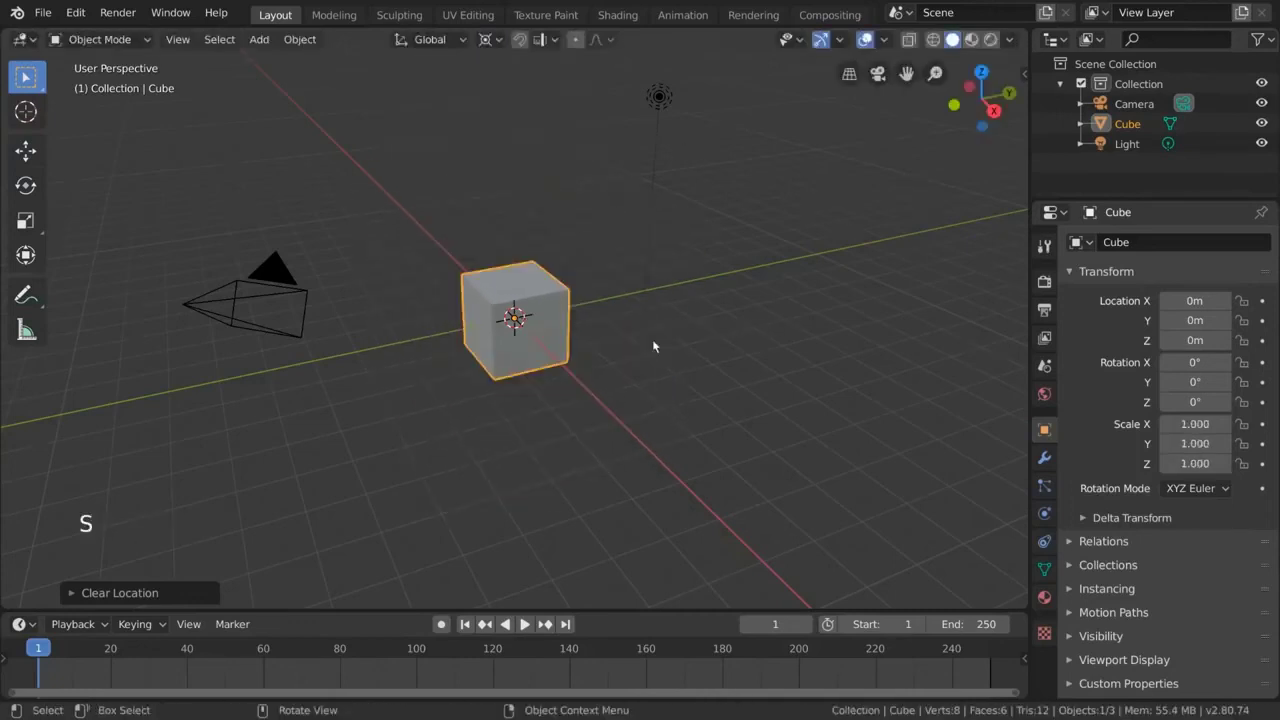
{"action": "key", "text": "r"}
{"action": "right_click", "coordinate": [378, 393]}
Use the Cursor tool and Shift+right-clicks to place the 3D cursor right of the cube
{"action": "left_click", "coordinate": [408, 294]}
{"action": "left_click", "coordinate": [183, 304]}
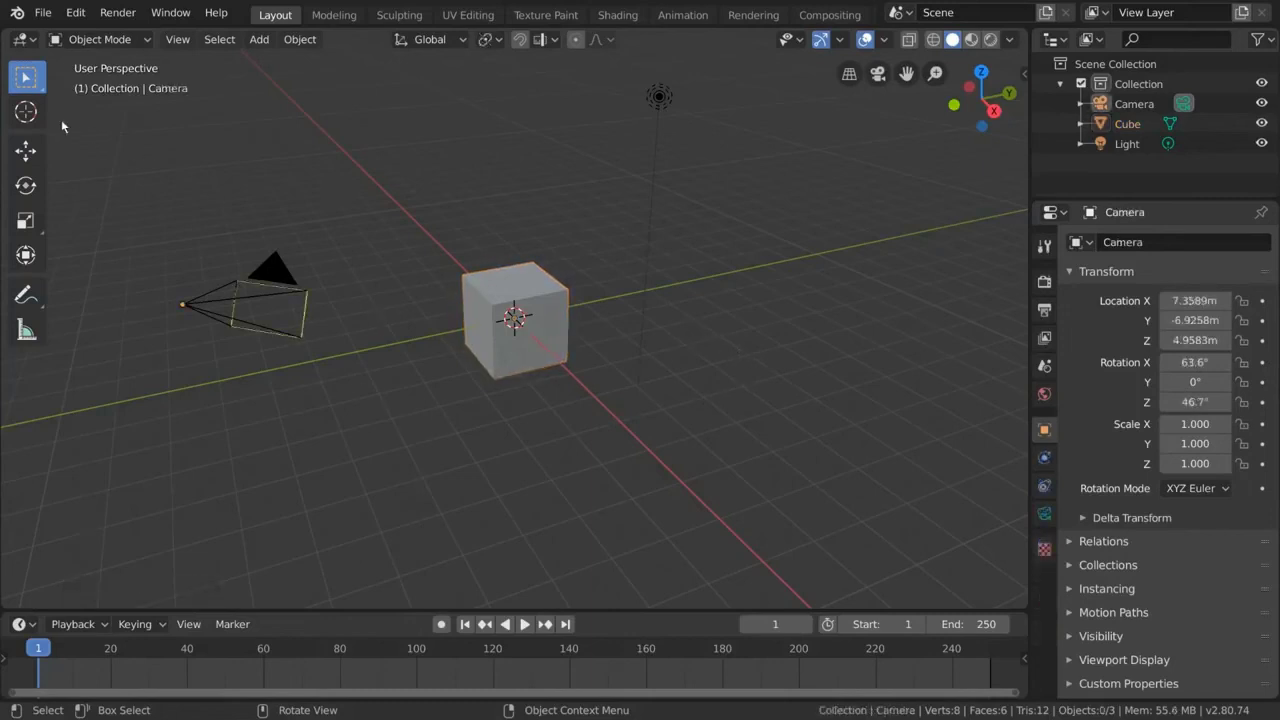
{"action": "left_click", "coordinate": [25, 111]}
{"action": "left_click_drag", "start_coordinate": [386, 368], "coordinate": [689, 258]}
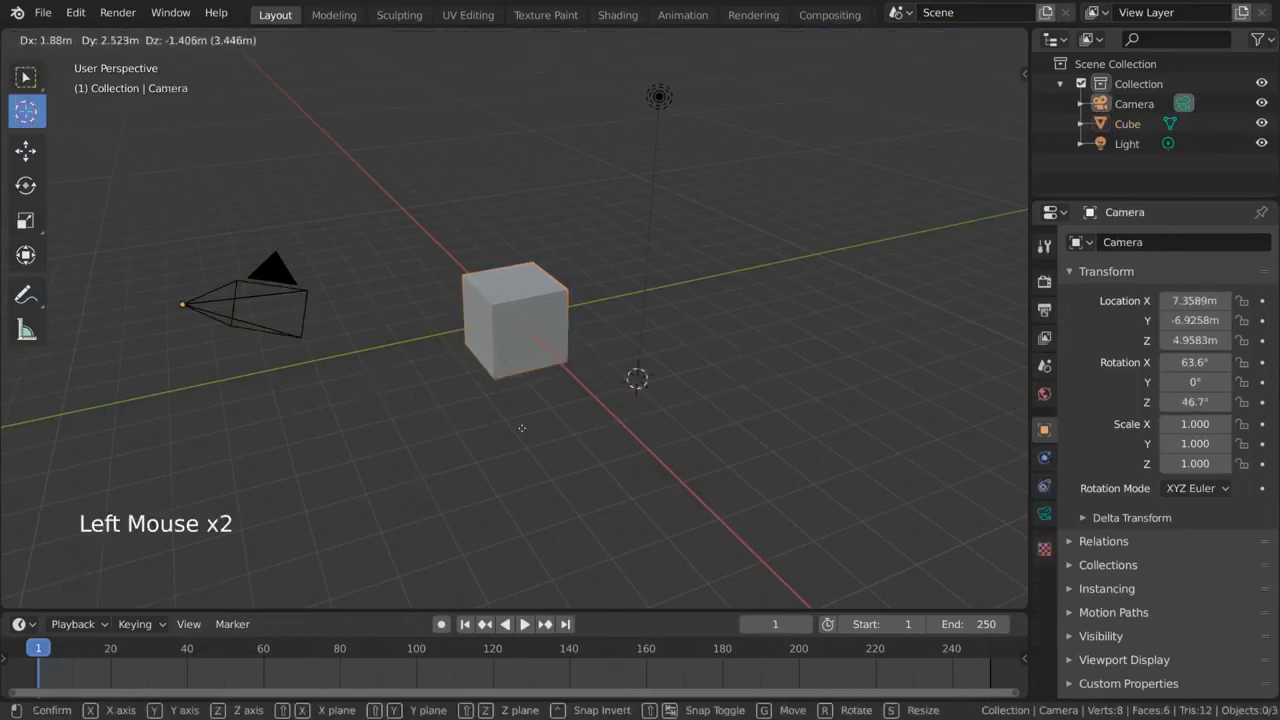
{"action": "left_click_drag", "start_coordinate": [553, 312], "coordinate": [755, 413]}
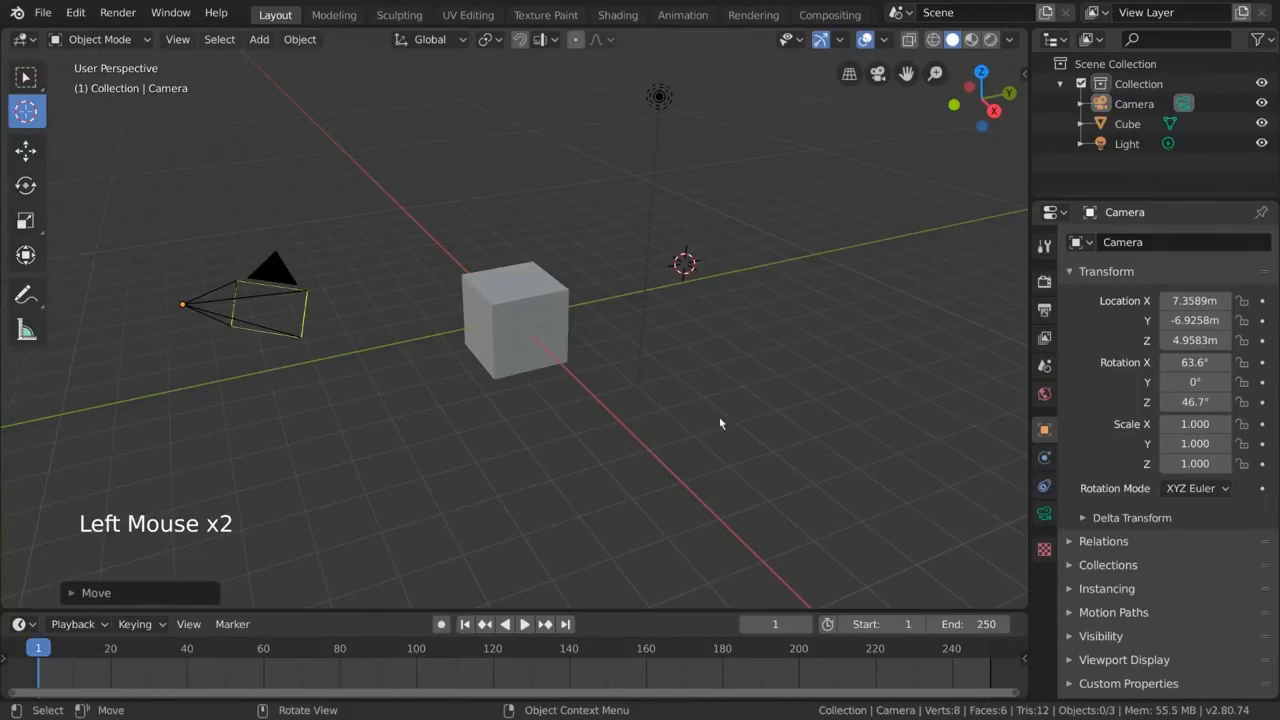
{"action": "right_click", "coordinate": [810, 345], "text": "shift"}
{"action": "right_click", "coordinate": [837, 318], "text": "shift"}
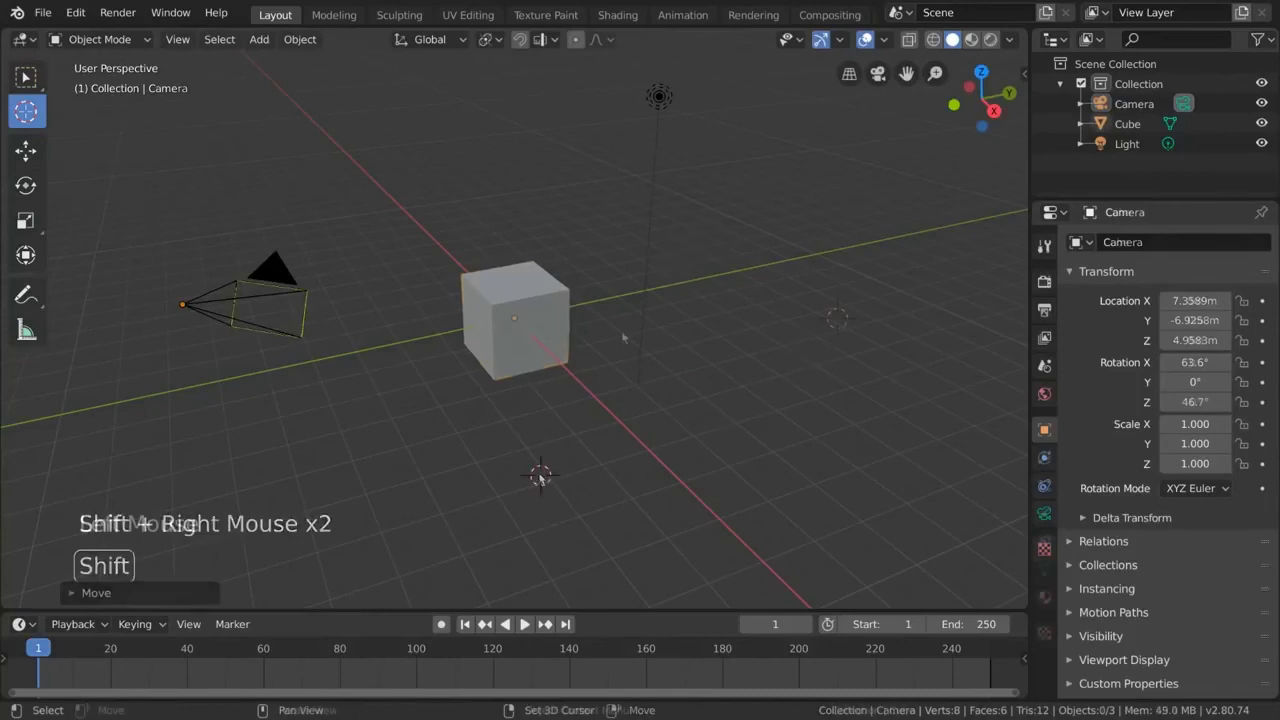
Reselect the cube and test scaling and rotating around the cursor, cancelling both
{"action": "left_click", "coordinate": [520, 330]}
{"action": "key", "text": "s"}
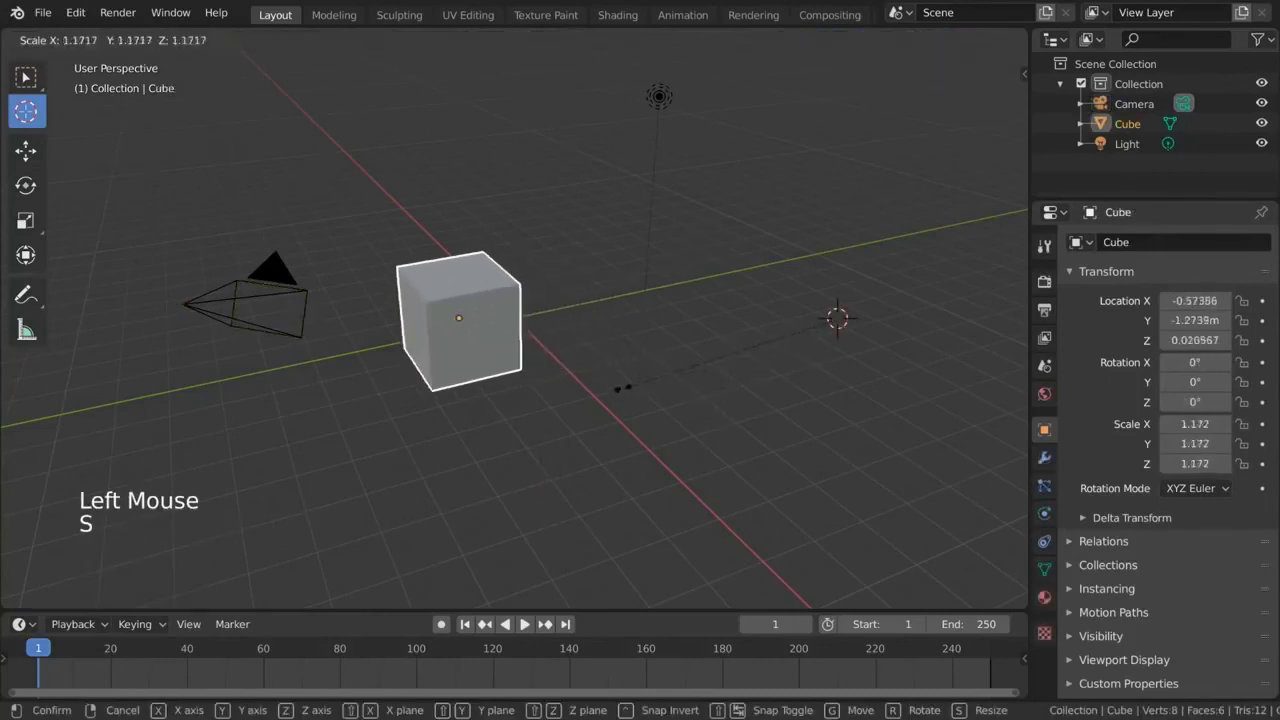
{"action": "right_click", "coordinate": [737, 374]}
{"action": "key", "text": "r"}
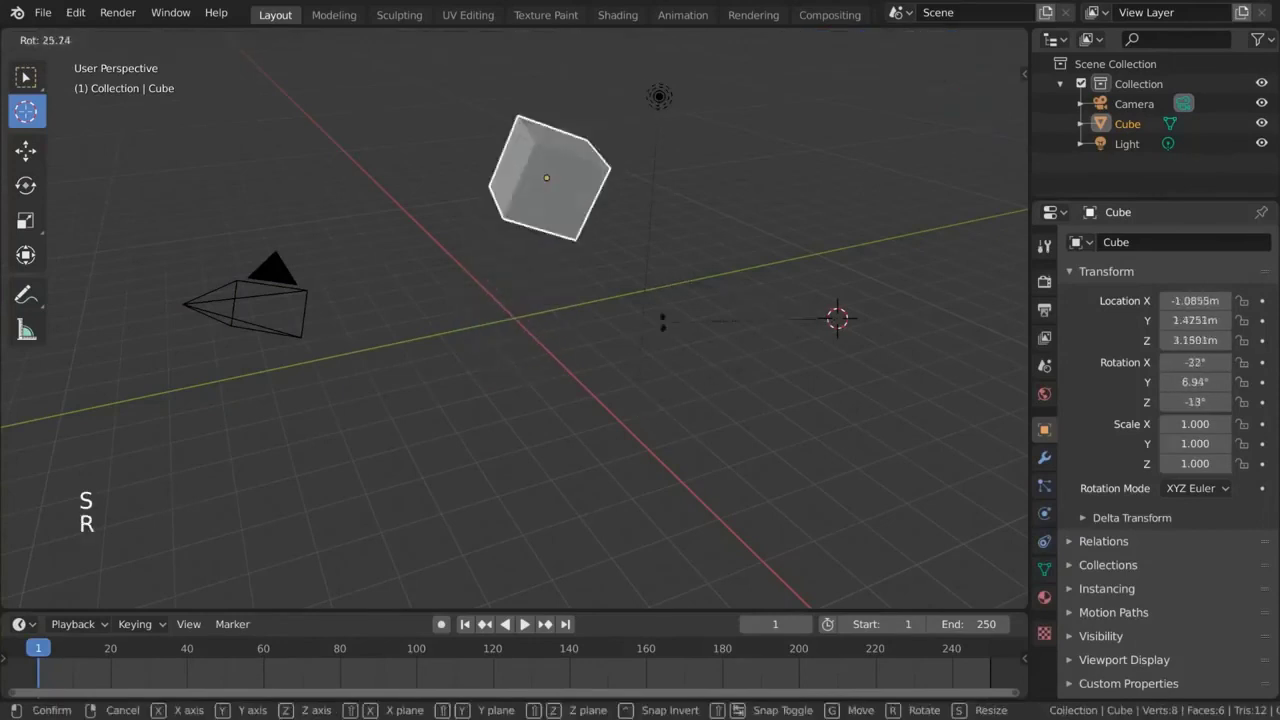
{"action": "right_click", "coordinate": [523, 181]}
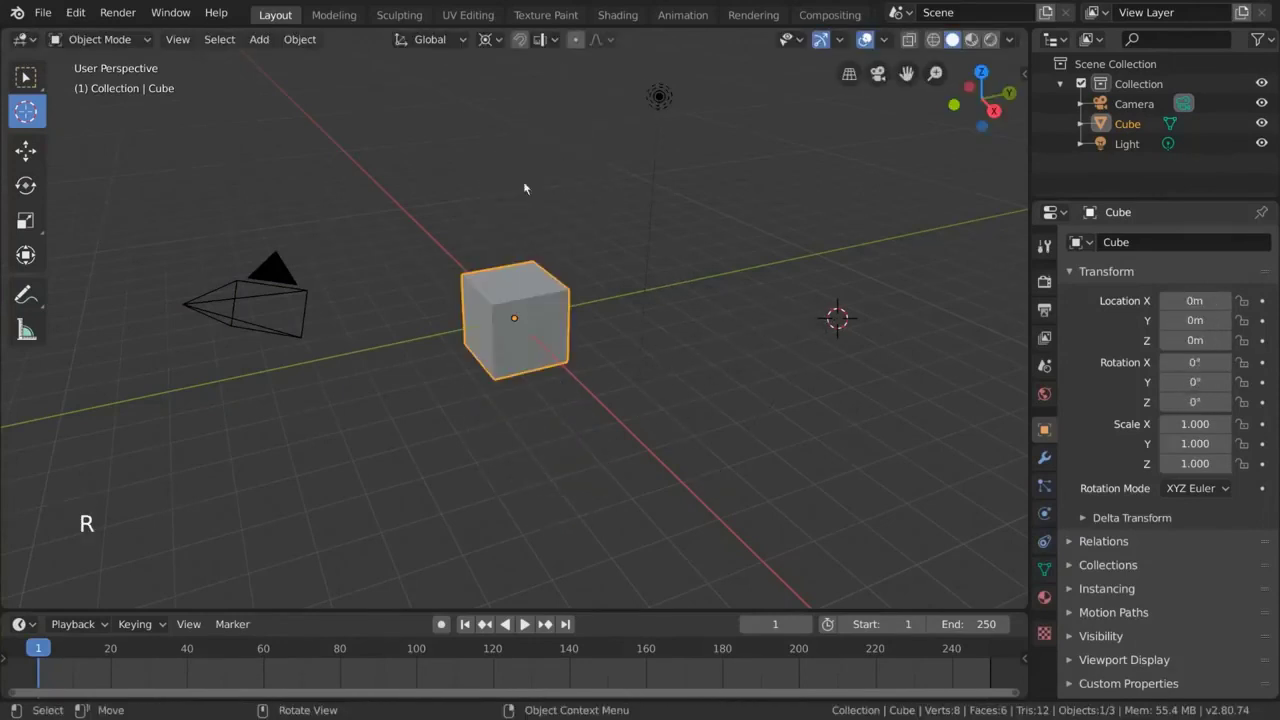
Set the Pivot Point back to Median Point and place the 3D cursor above the right grid
{"action": "left_click", "coordinate": [489, 42]}
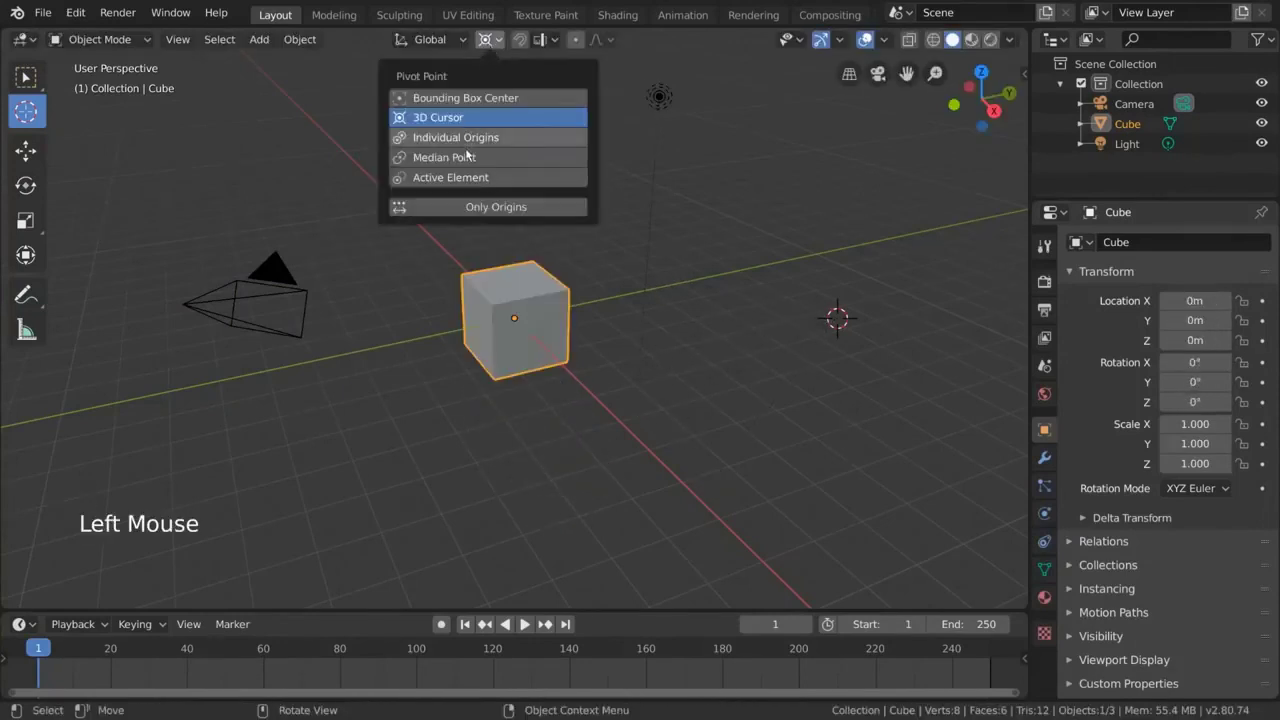
{"action": "left_click", "coordinate": [465, 160]}
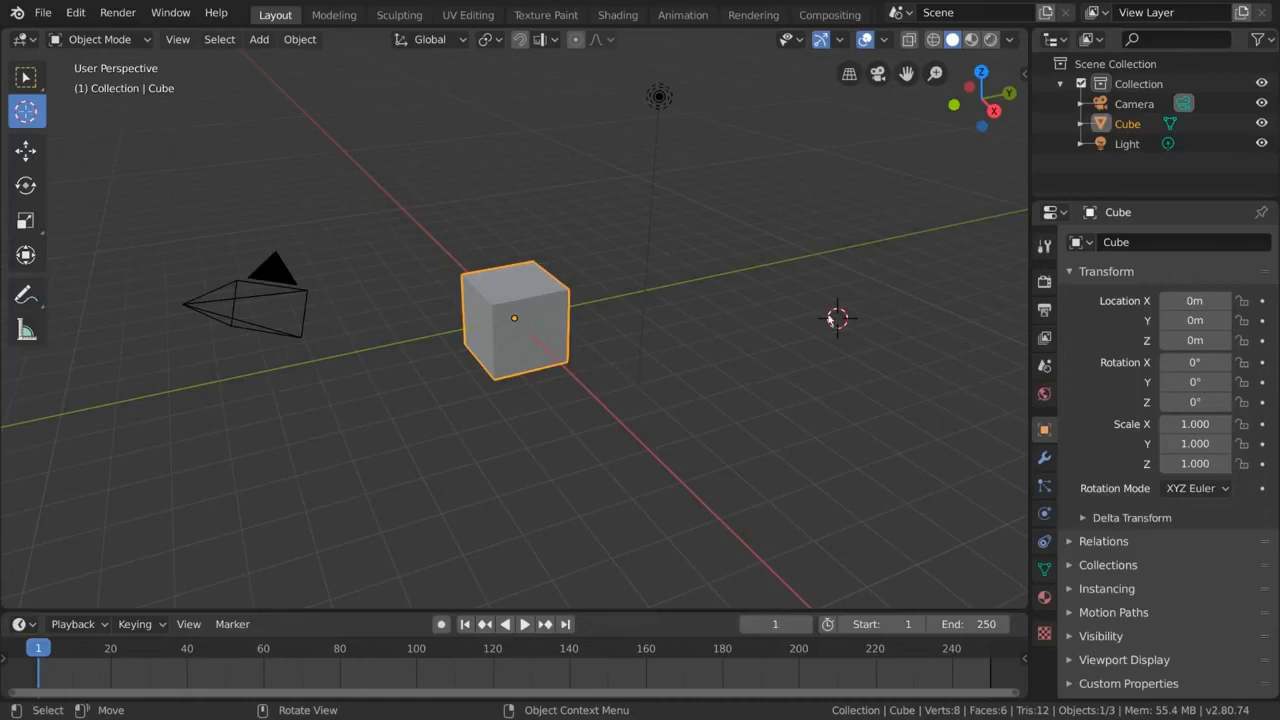
{"action": "right_click", "coordinate": [605, 204], "text": "shift"}
{"action": "right_click", "coordinate": [388, 220], "text": "shift"}
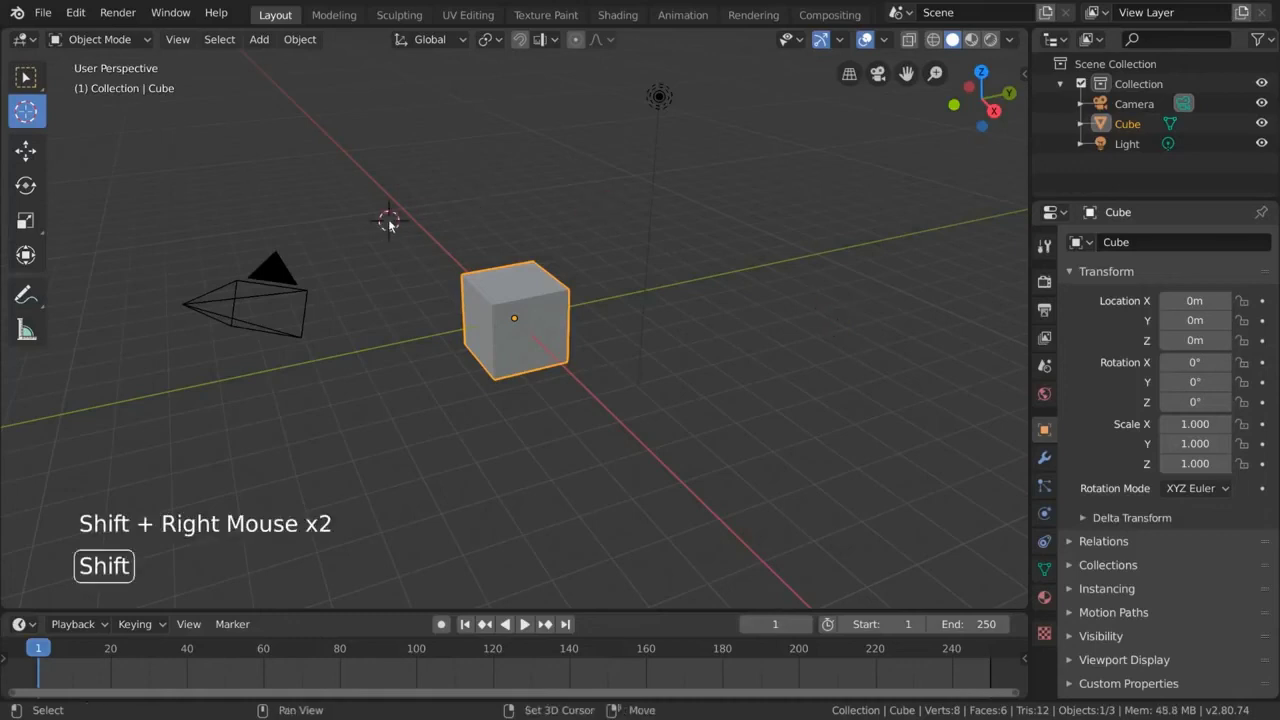
{"action": "right_click", "coordinate": [391, 358], "text": "shift"}
{"action": "right_click", "coordinate": [726, 240], "text": "shift"}
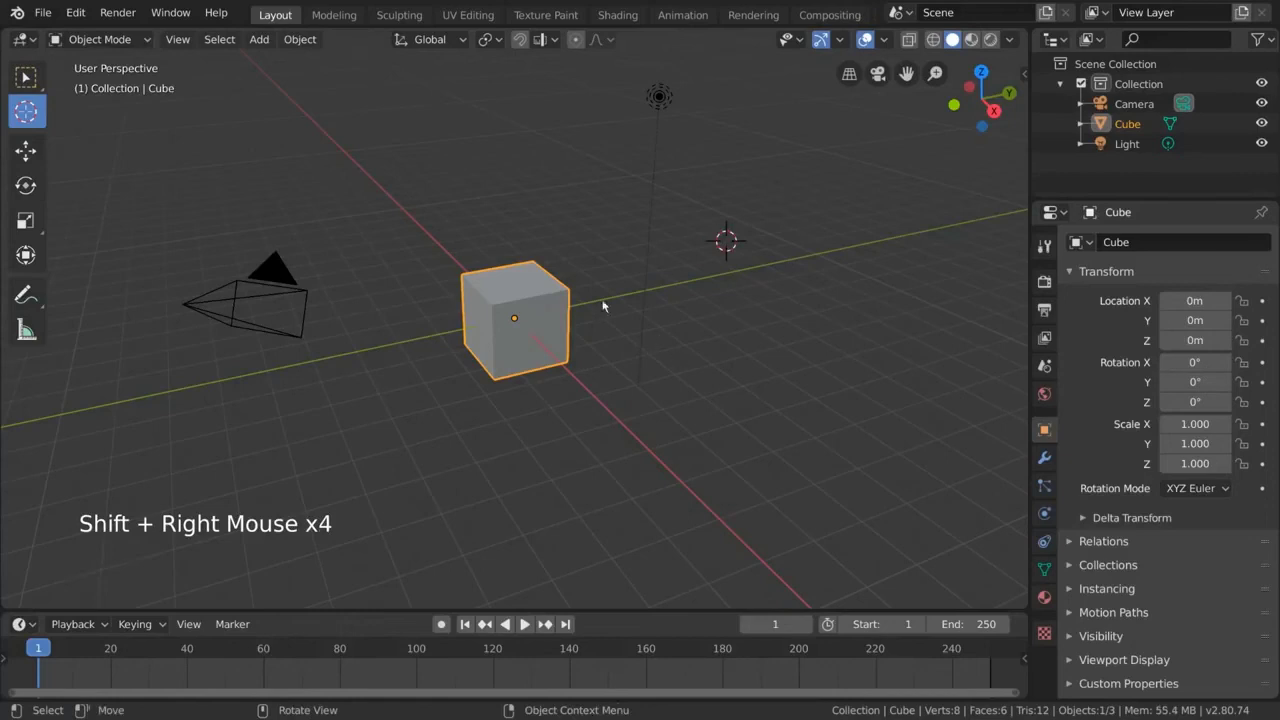
Snap the cube to the cursor via Object > Snap and Shift+S, then send the cursor to world origin
{"action": "left_click", "coordinate": [300, 39]}
{"action": "mouse_move", "coordinate": [318, 162]}
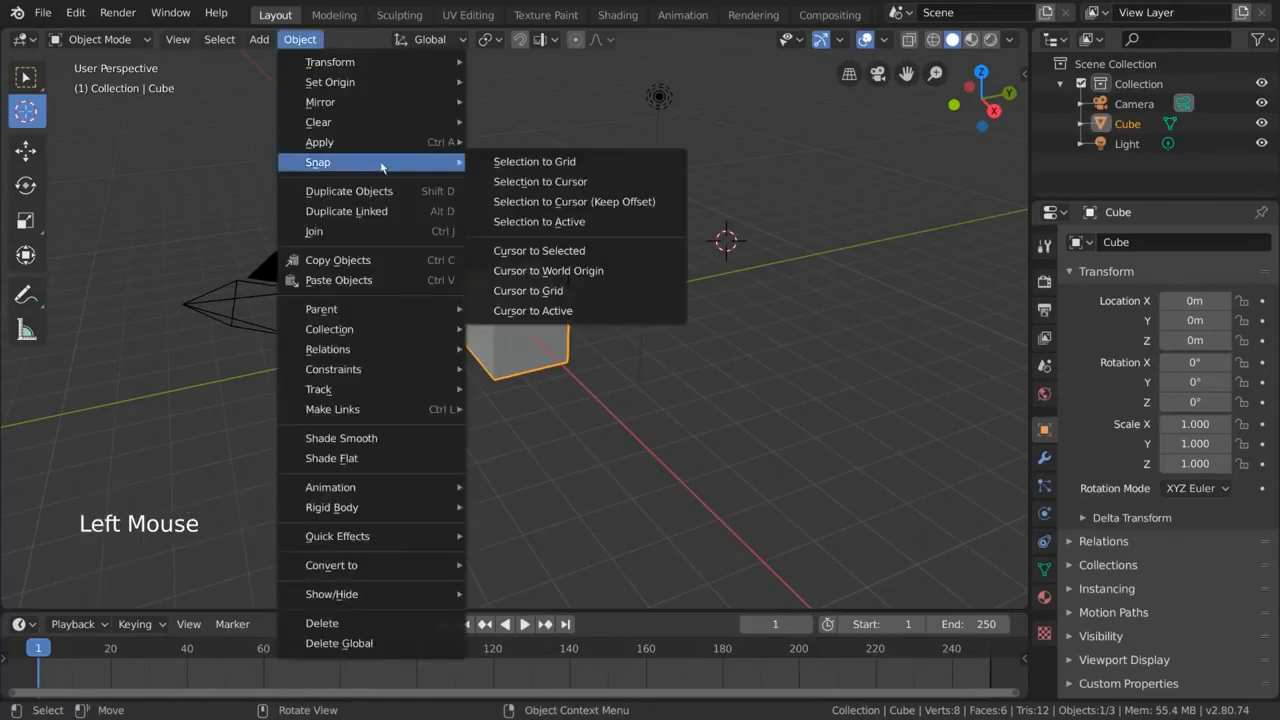
{"action": "left_click", "coordinate": [556, 181]}
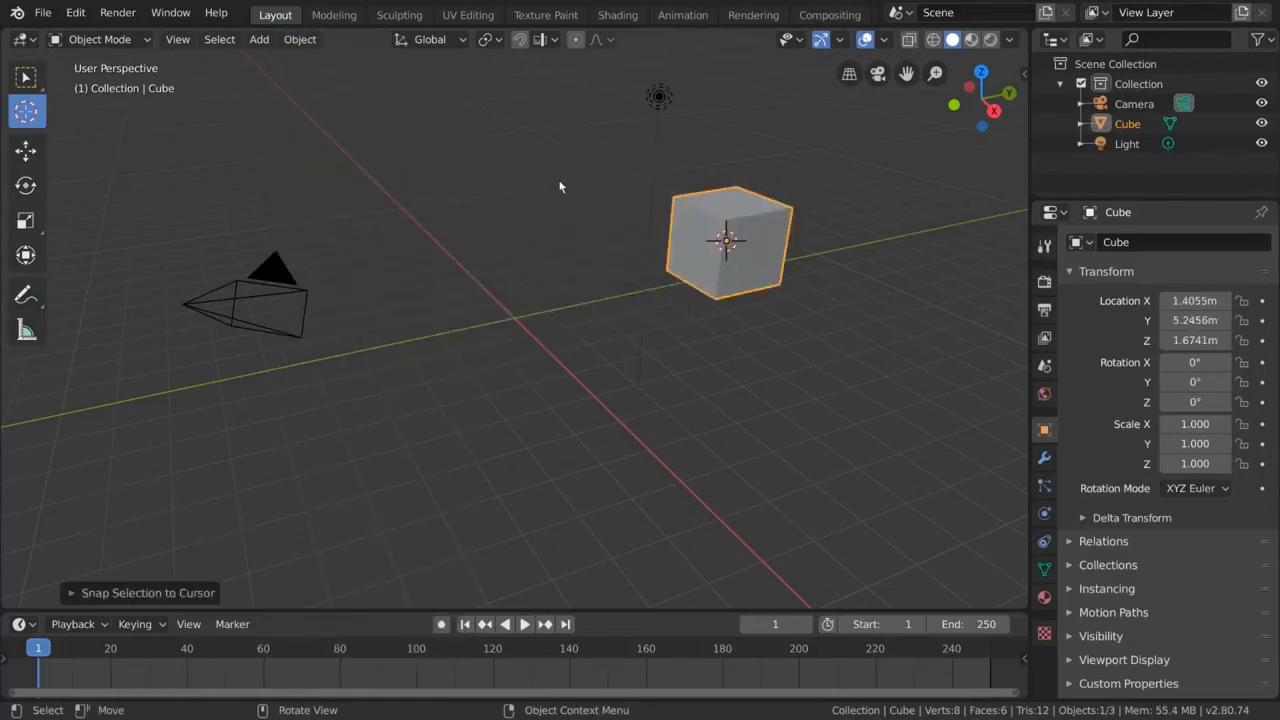
{"action": "right_click", "coordinate": [454, 279], "text": "shift"}
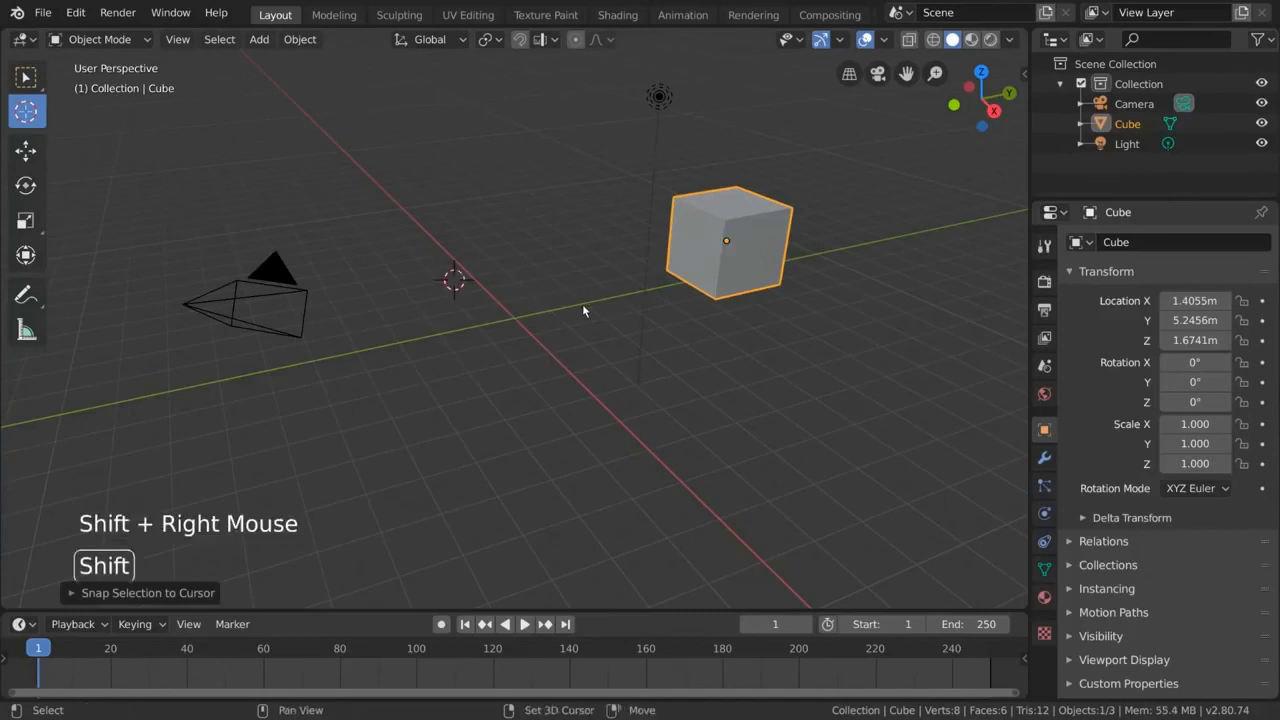
{"action": "key", "text": "shift+s"}
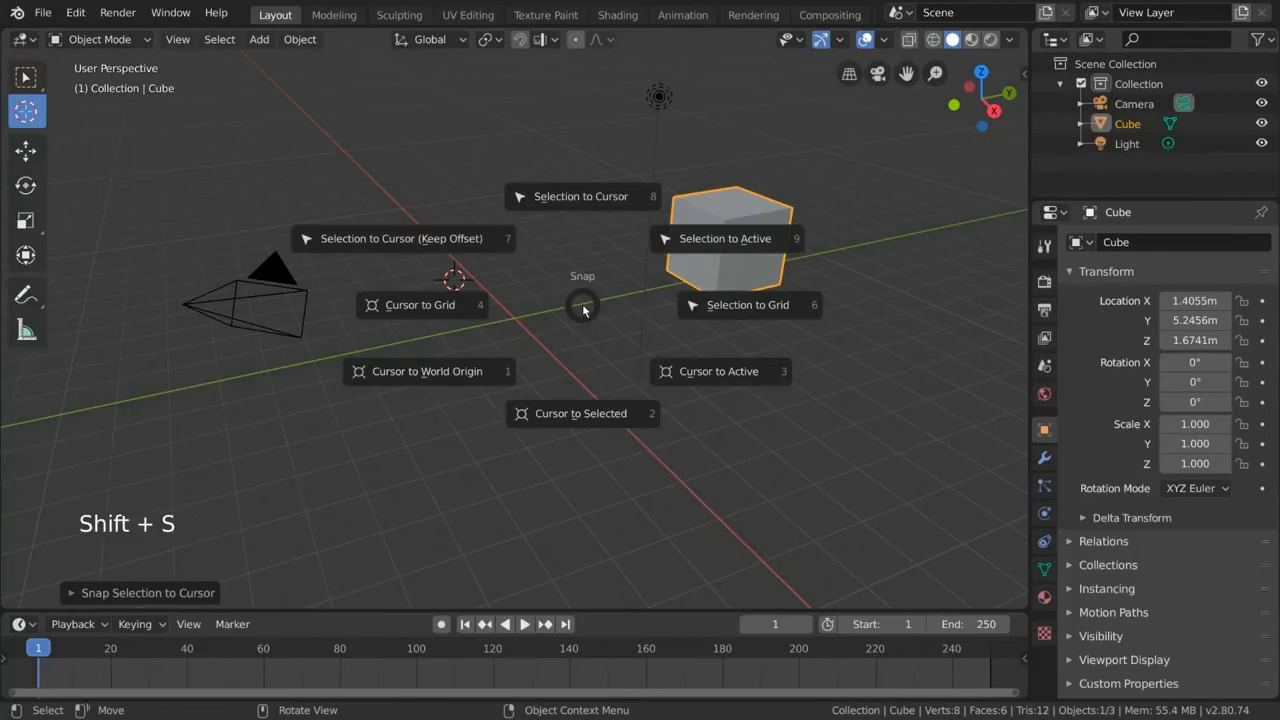
{"action": "left_click", "coordinate": [591, 196]}
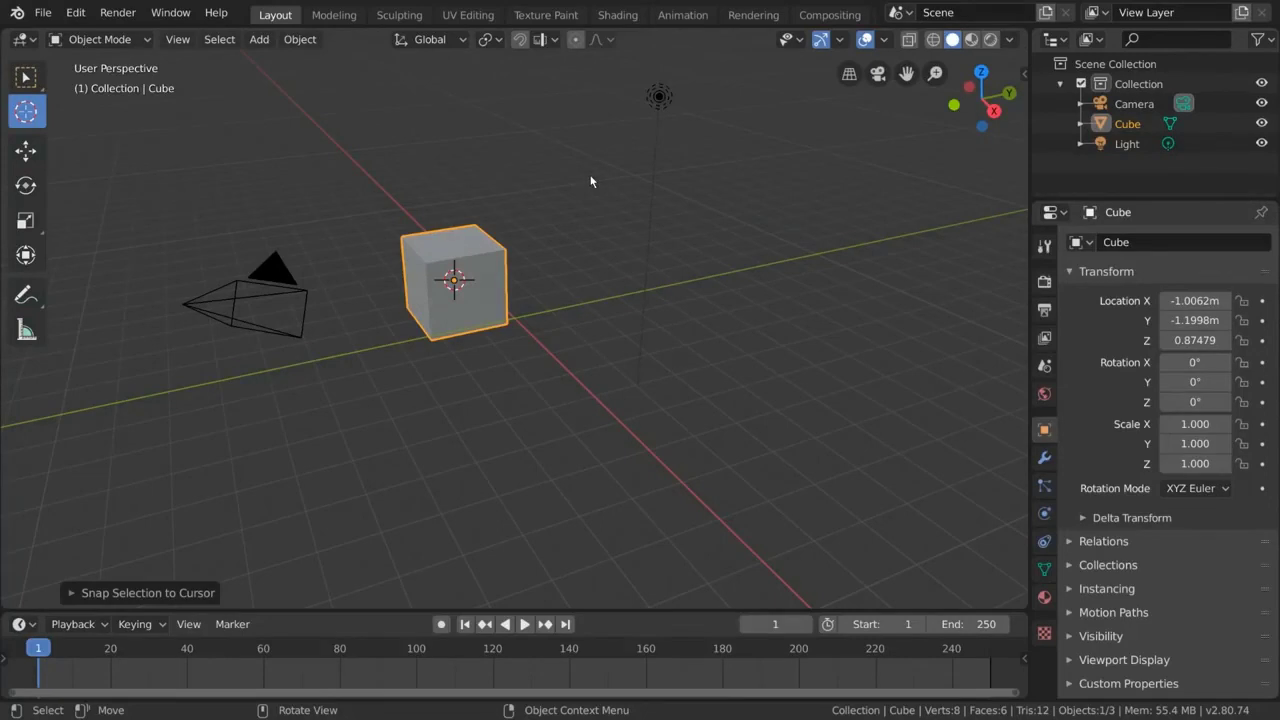
{"action": "key", "text": "shift+s"}
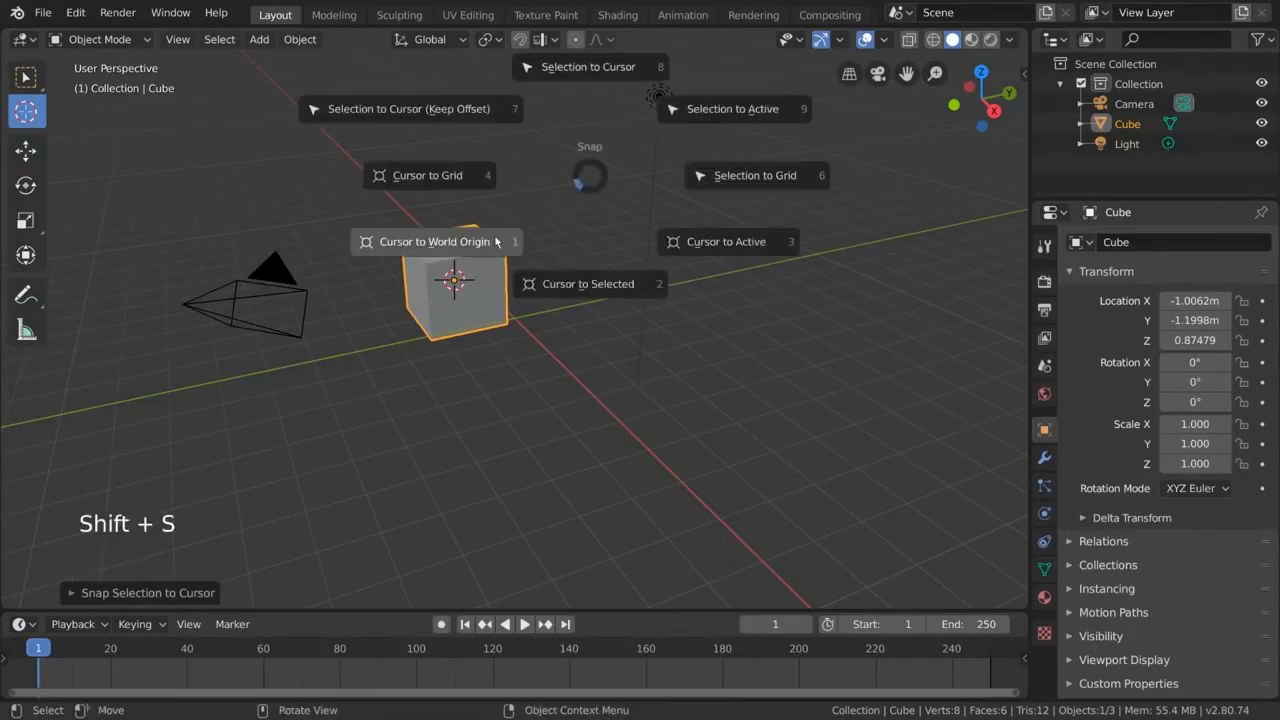
{"action": "left_click", "coordinate": [472, 242]}
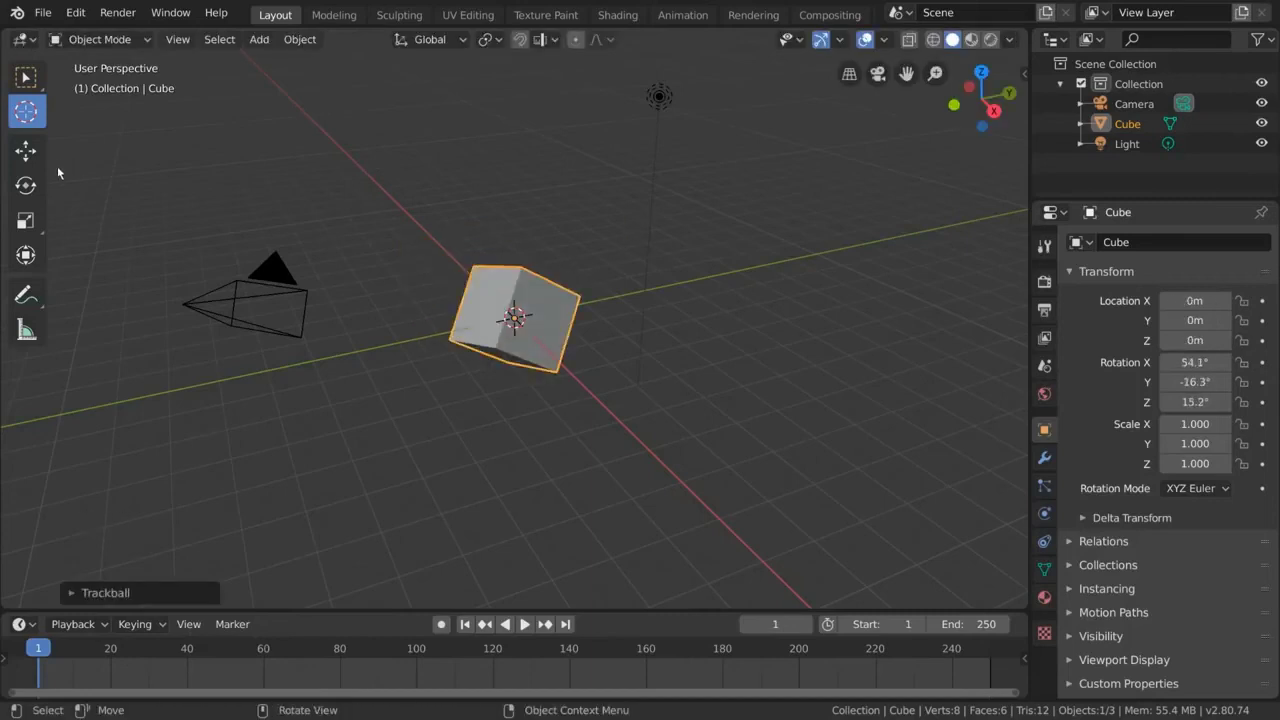
Drag the cube up and then back down along the Z axis with the Move tool
{"action": "left_click", "coordinate": [31, 185]}
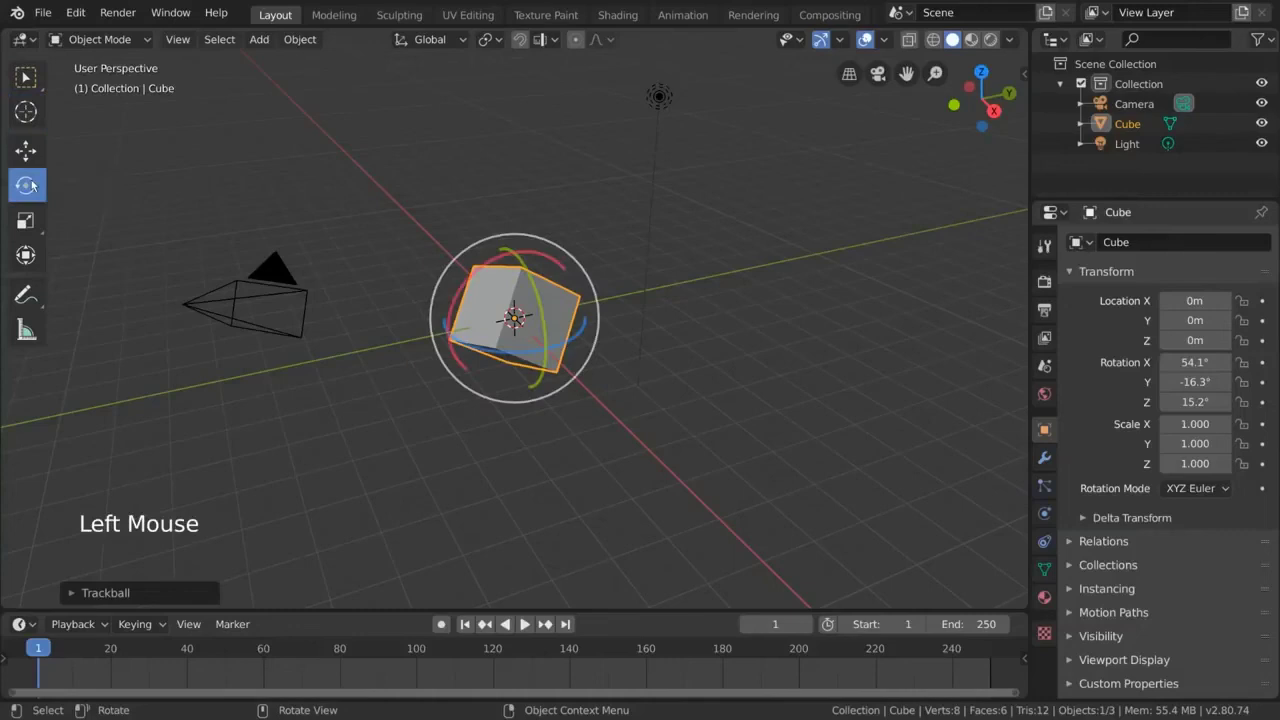
{"action": "left_click", "coordinate": [27, 153]}
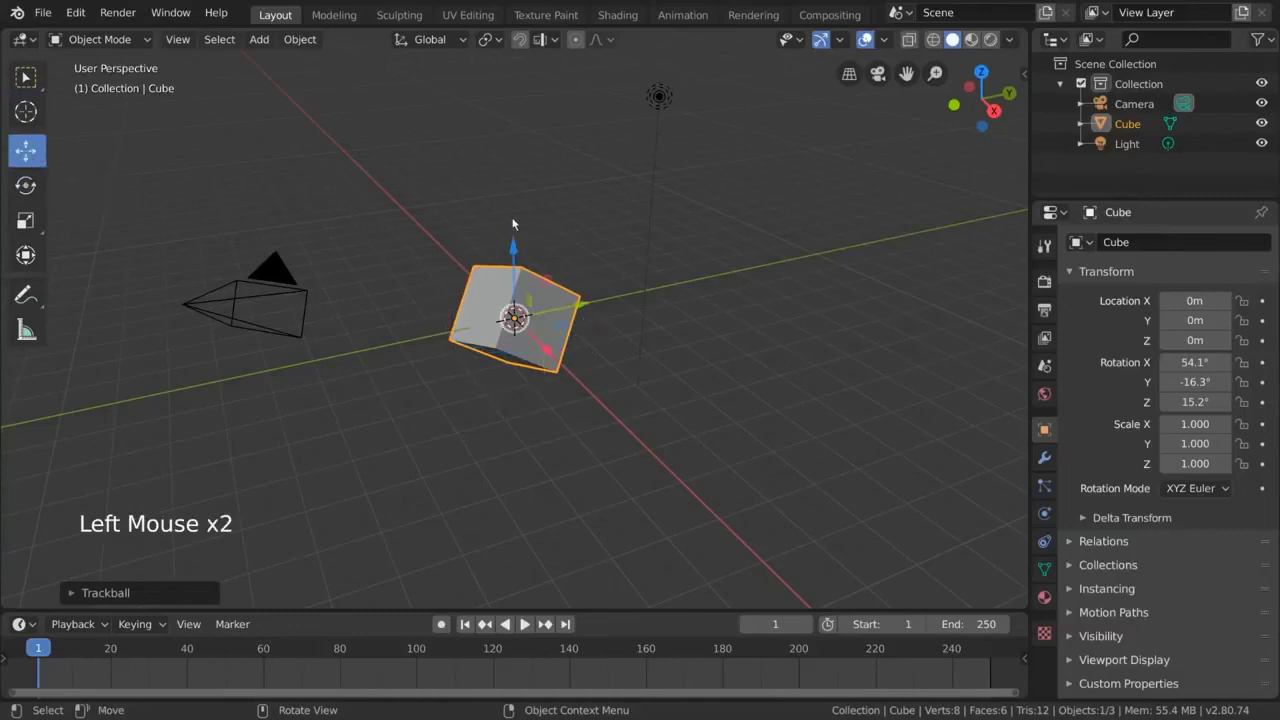
{"action": "mouse_move", "coordinate": [514, 247]}
{"action": "left_mouse_down"}
{"action": "mouse_move", "coordinate": [527, 106]}
{"action": "mouse_move", "coordinate": [511, 178]}
{"action": "left_mouse_up"}
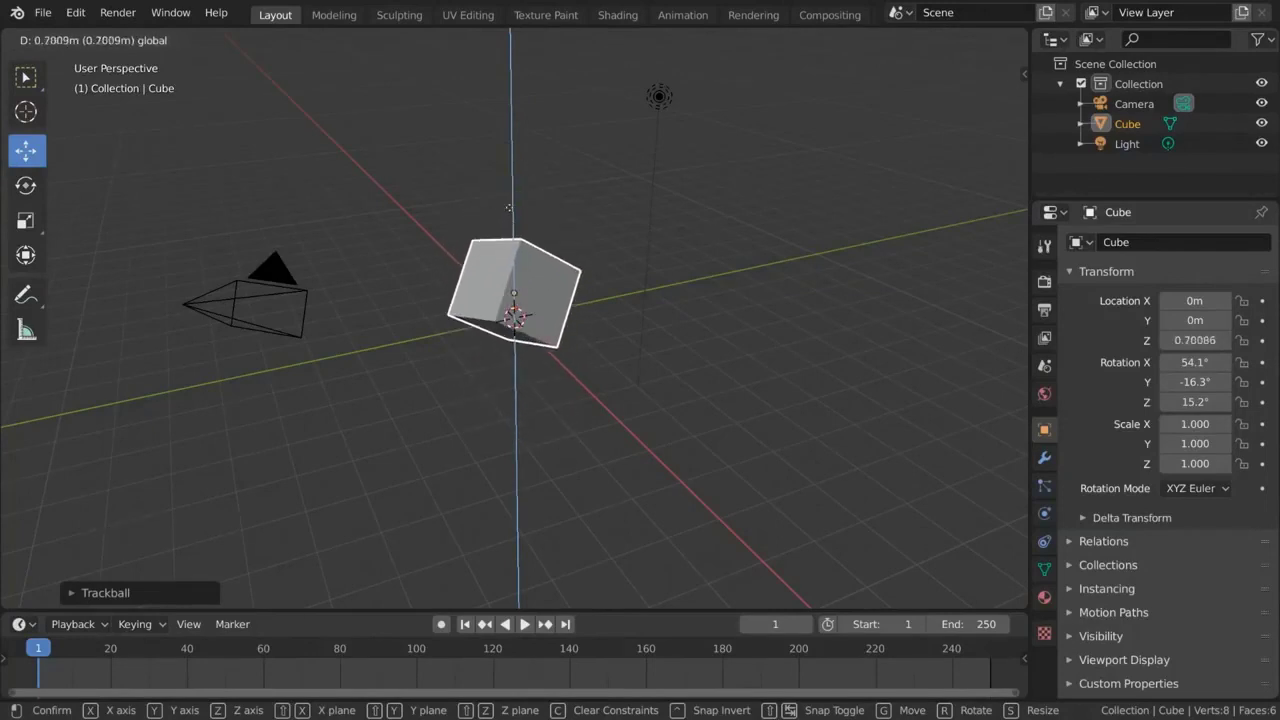
{"action": "left_click_drag", "start_coordinate": [511, 178], "coordinate": [513, 215]}
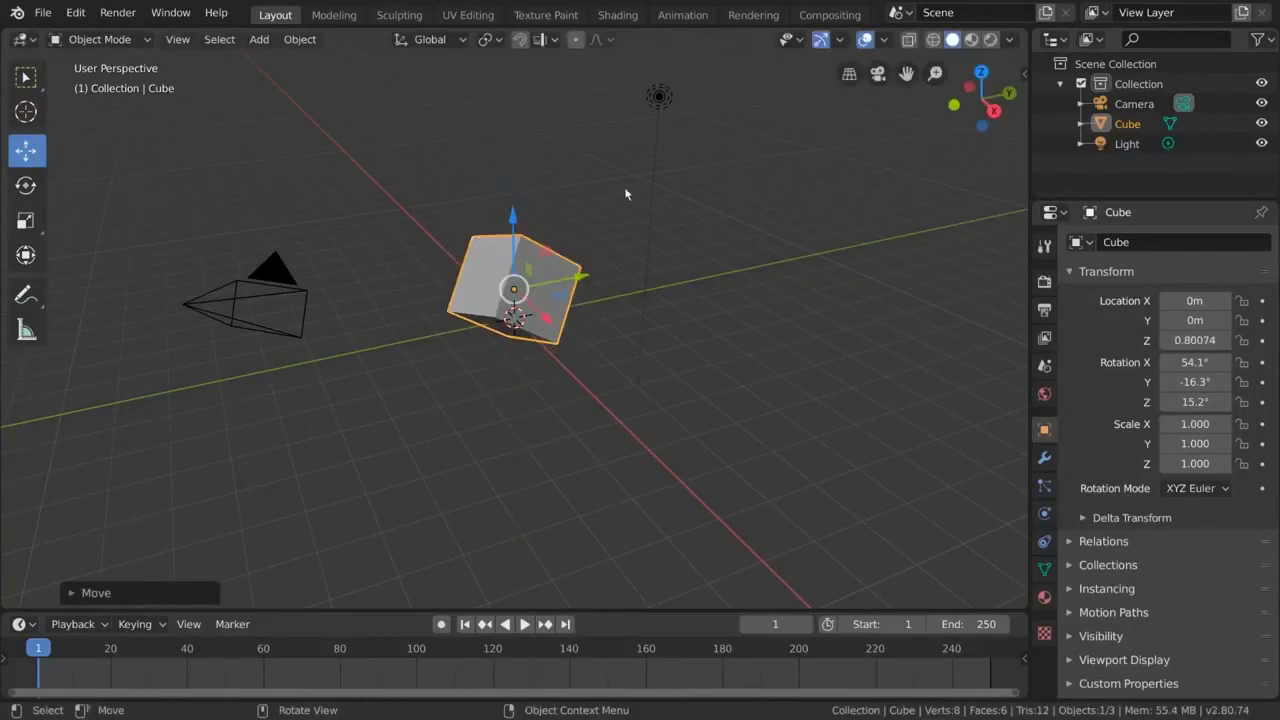
Set Transform Orientation to Local and slide the tilted cube along its blue axis
{"action": "left_click", "coordinate": [446, 42]}
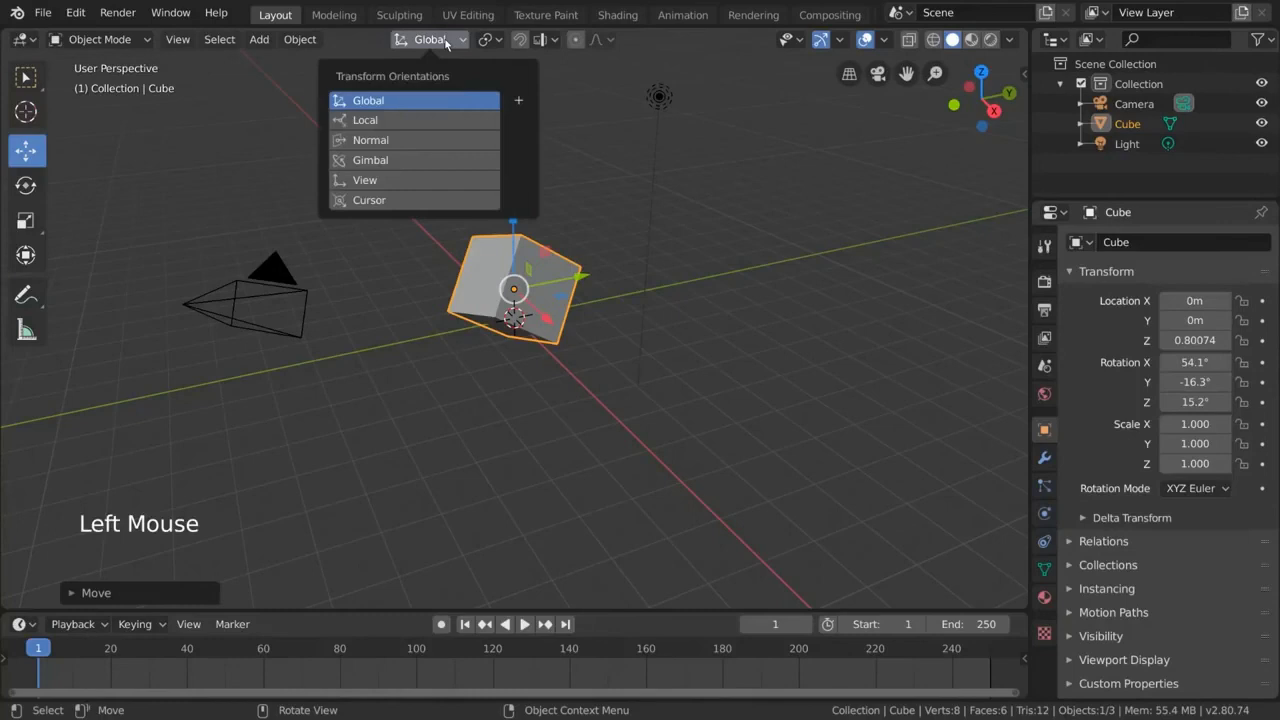
{"action": "left_click", "coordinate": [432, 122]}
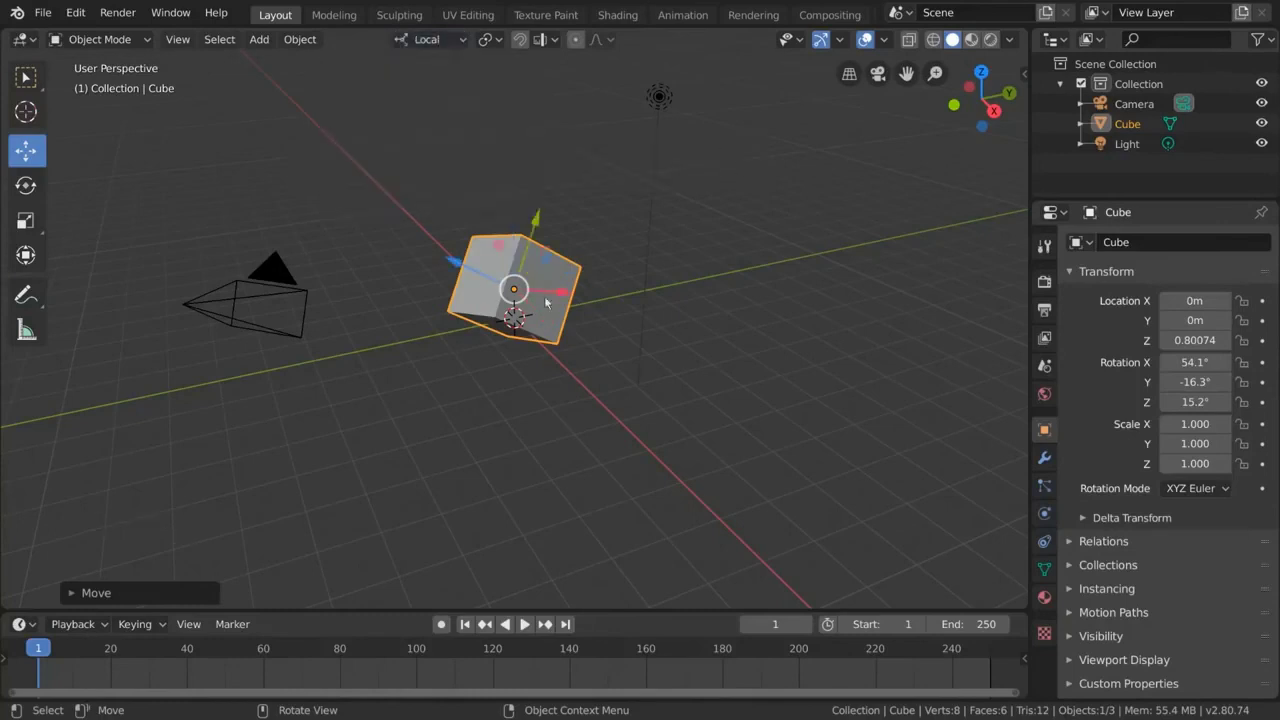
{"action": "mouse_move", "coordinate": [459, 268]}
{"action": "left_mouse_down"}
{"action": "mouse_move", "coordinate": [681, 308]}
{"action": "mouse_move", "coordinate": [405, 168]}
{"action": "mouse_move", "coordinate": [341, 323]}
{"action": "mouse_move", "coordinate": [342, 176]}
{"action": "mouse_move", "coordinate": [542, 272]}
{"action": "mouse_move", "coordinate": [250, 248]}
{"action": "left_mouse_up"}
Begin scaling the cube, constrained first to X and then to Z
{"action": "left_click", "coordinate": [26, 220]}
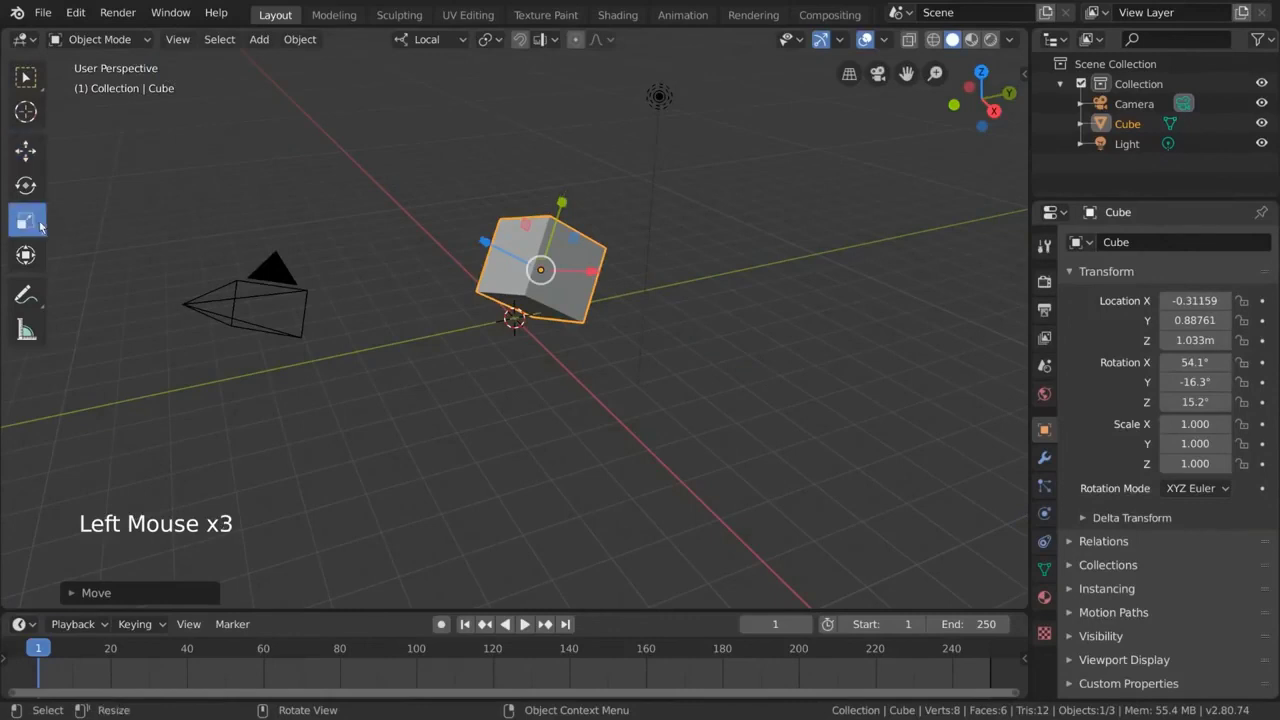
{"action": "key", "text": "s"}
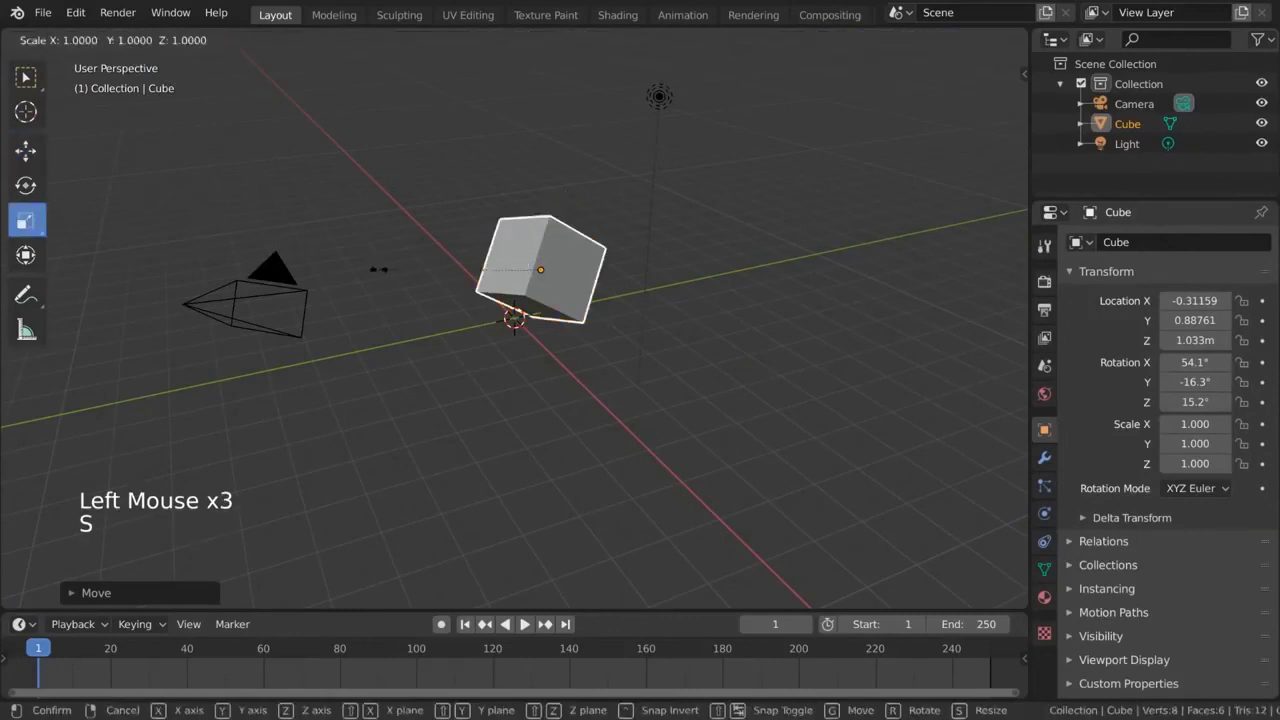
{"action": "key", "text": "x"}
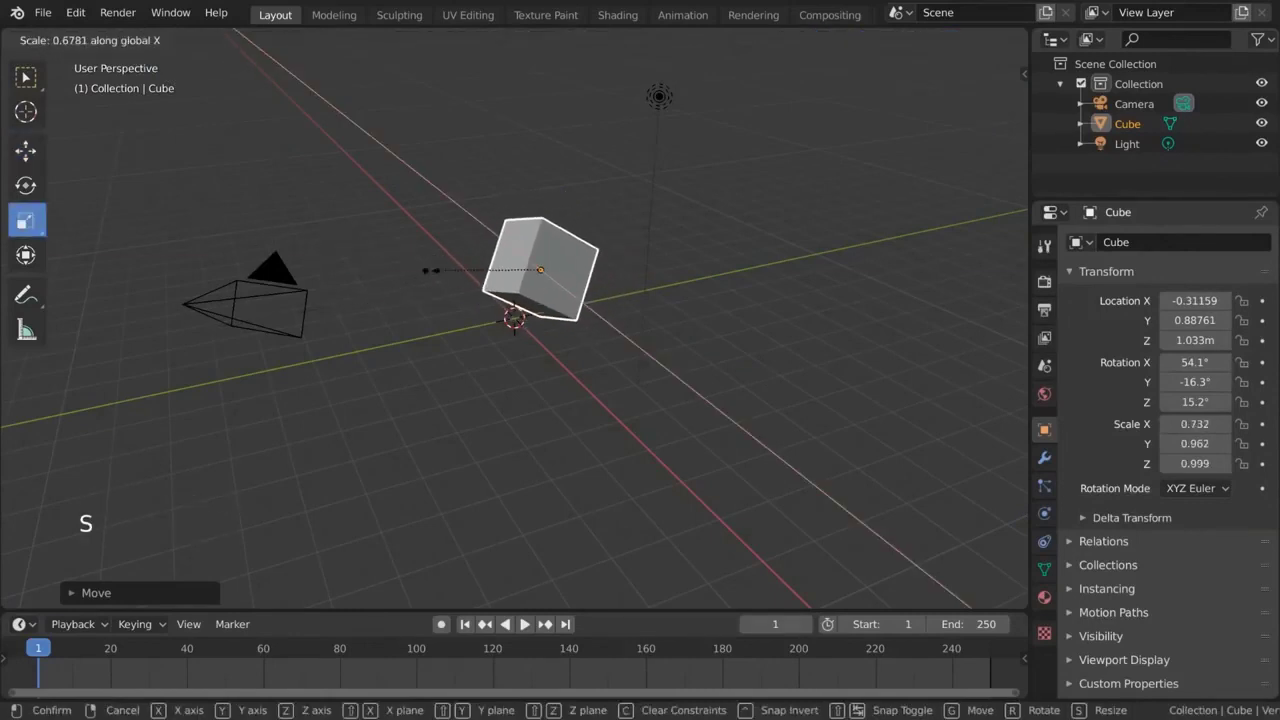
{"action": "key", "text": "z"}
{"action": "key", "text": "z"}
{"action": "key", "text": "z"}
{"action": "key", "text": "z"}
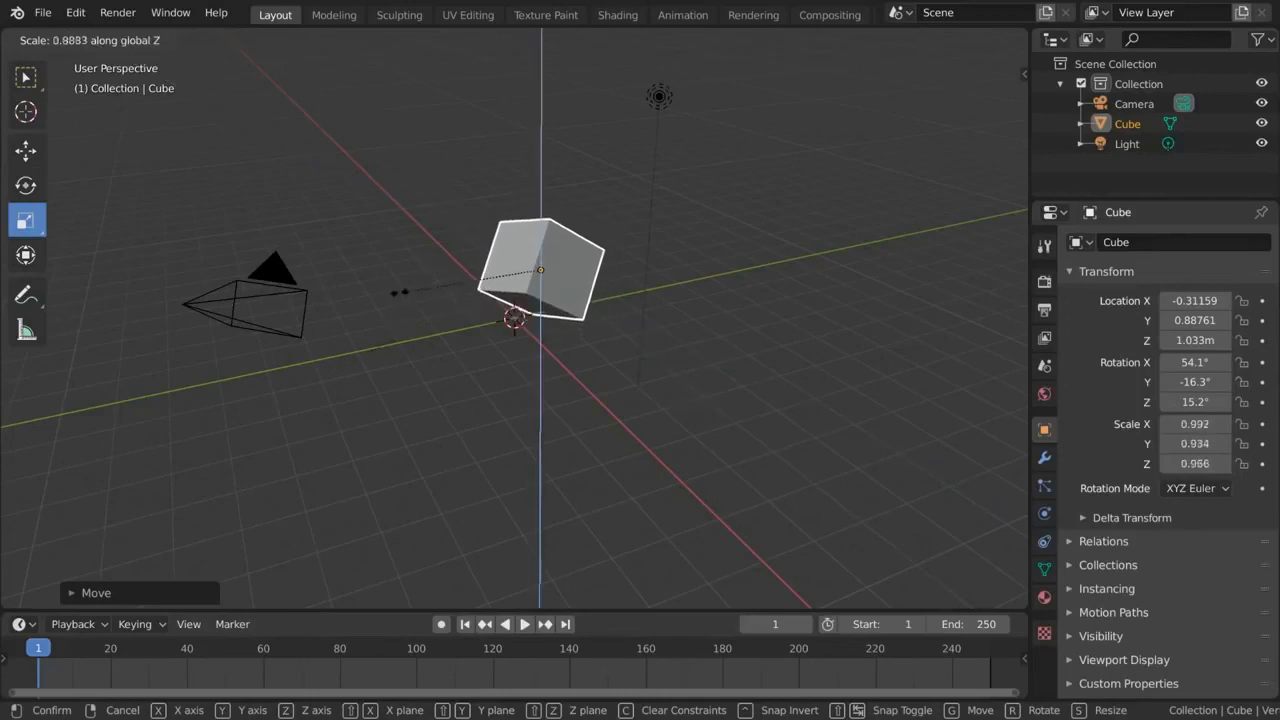
{"action": "key", "text": "z"}
{"action": "key", "text": "z"}
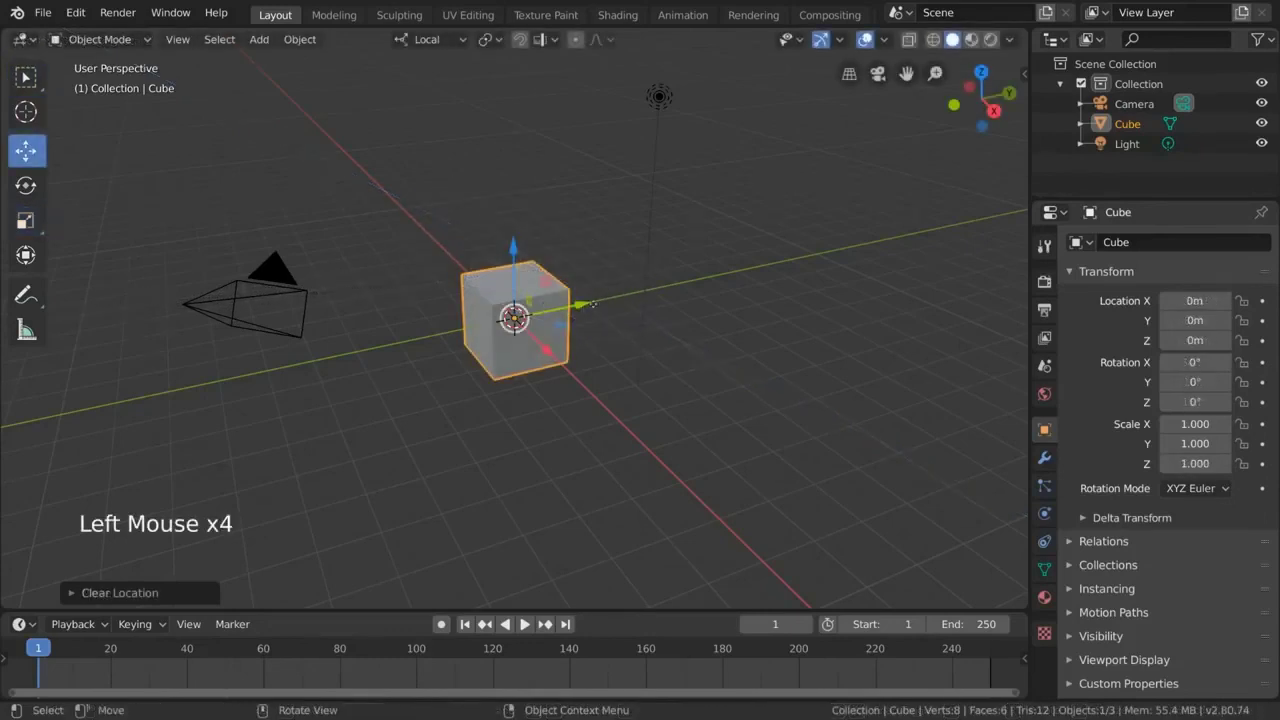
Undo the Y move to return the cube to the origin, then scale it to 1.055
{"action": "mouse_move", "coordinate": [594, 304]}
{"action": "left_mouse_down"}
{"action": "mouse_move", "coordinate": [498, 351]}
{"action": "mouse_move", "coordinate": [354, 370]}
{"action": "mouse_move", "coordinate": [353, 393]}
{"action": "mouse_move", "coordinate": [267, 368]}
{"action": "left_mouse_up"}
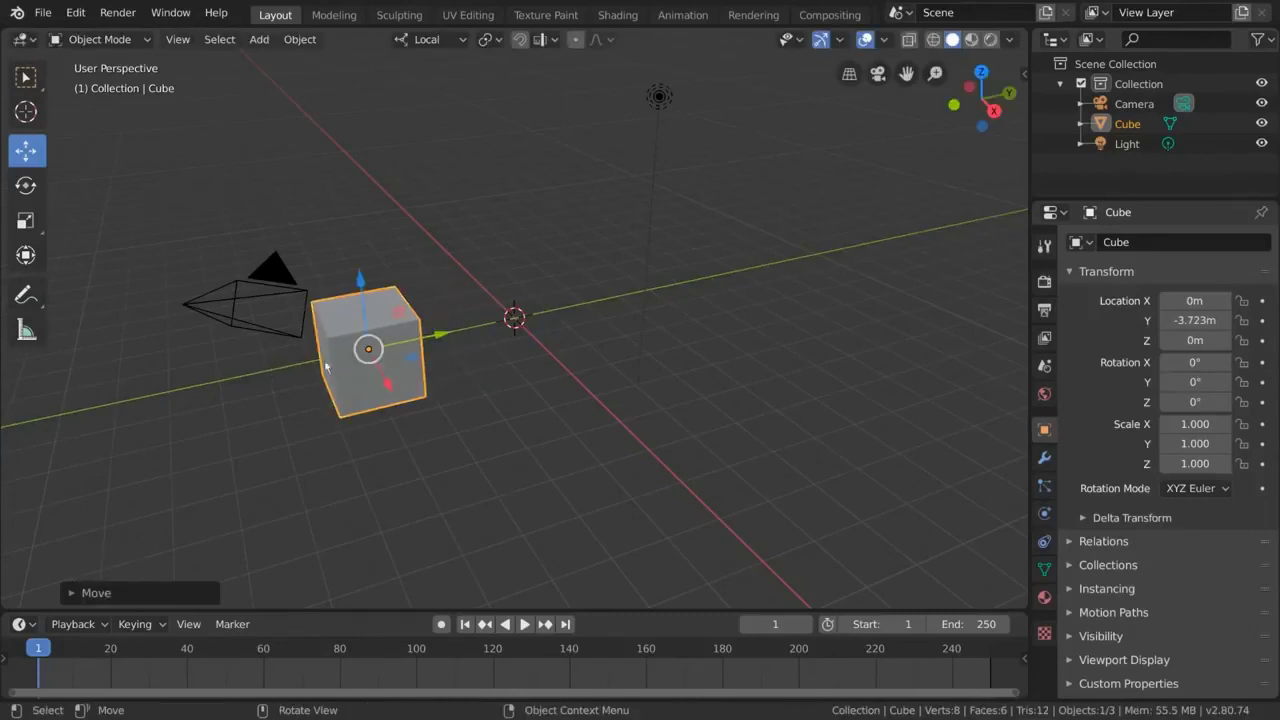
{"action": "key", "text": "ctrl+z"}
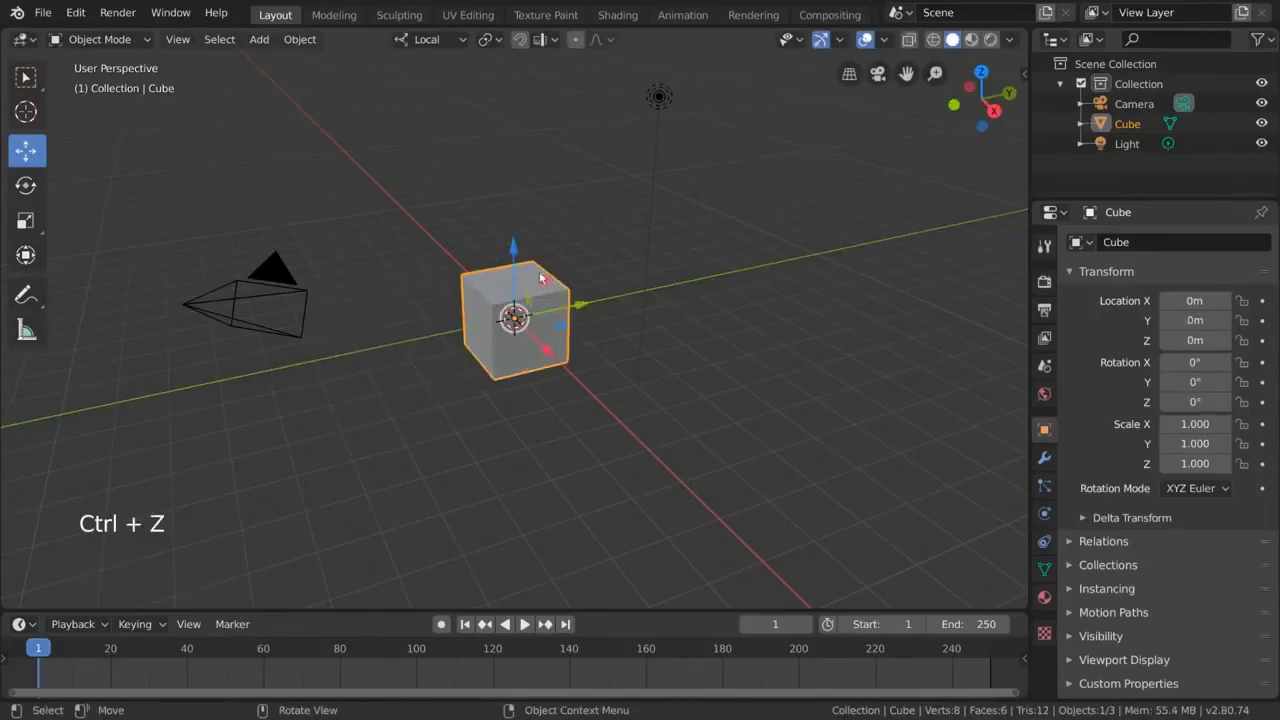
{"action": "left_click", "coordinate": [27, 187]}
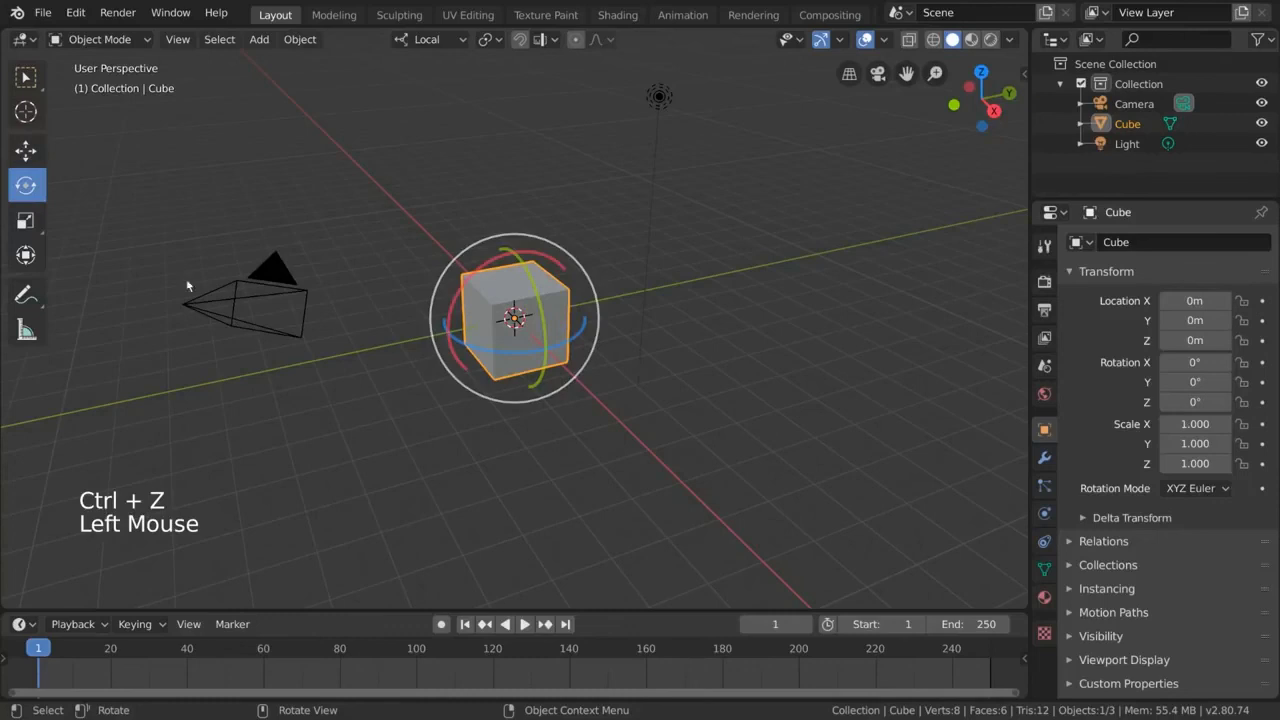
{"action": "left_click", "coordinate": [27, 221]}
{"action": "left_click_drag", "start_coordinate": [345, 275], "coordinate": [723, 384]}
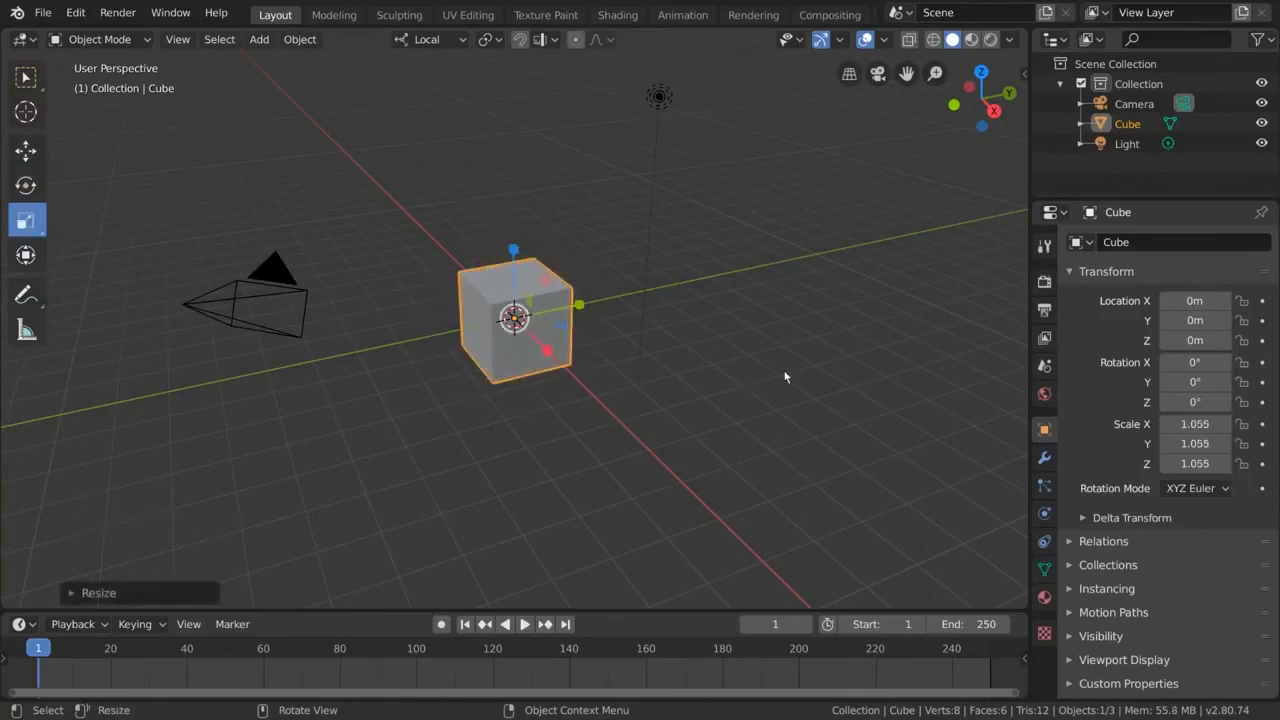
Fine-tune the cube's Location X value back near zero
{"action": "left_click", "coordinate": [1188, 300], "text": "shift"}
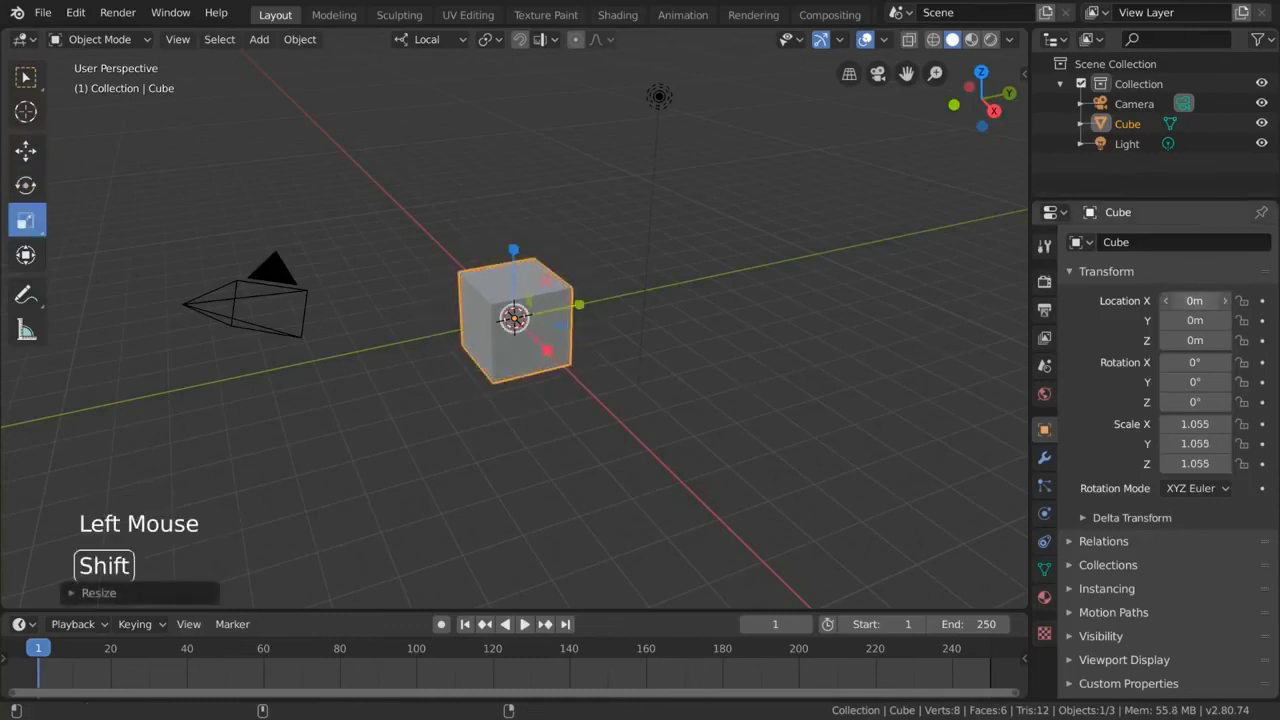
{"action": "left_click_drag", "start_coordinate": [1188, 300], "coordinate": [1150, 300], "text": "shift"}
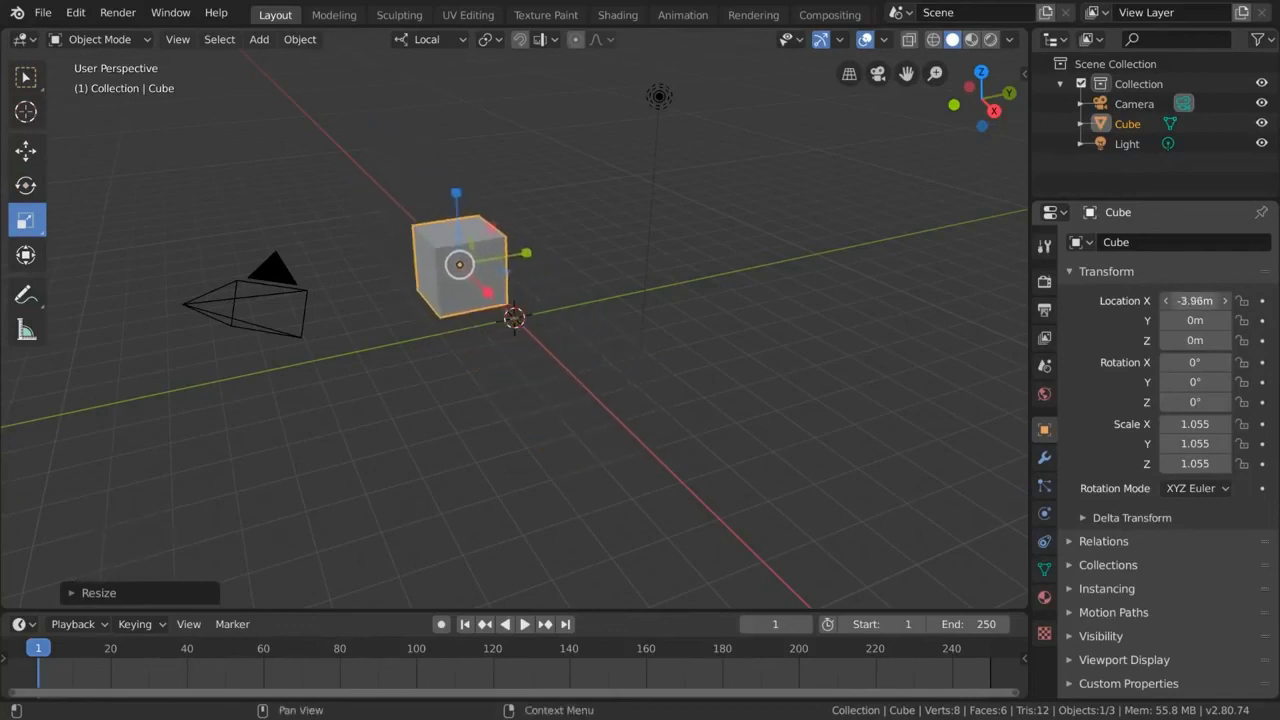
{"action": "left_click_drag", "start_coordinate": [1150, 300], "coordinate": [1205, 300]}
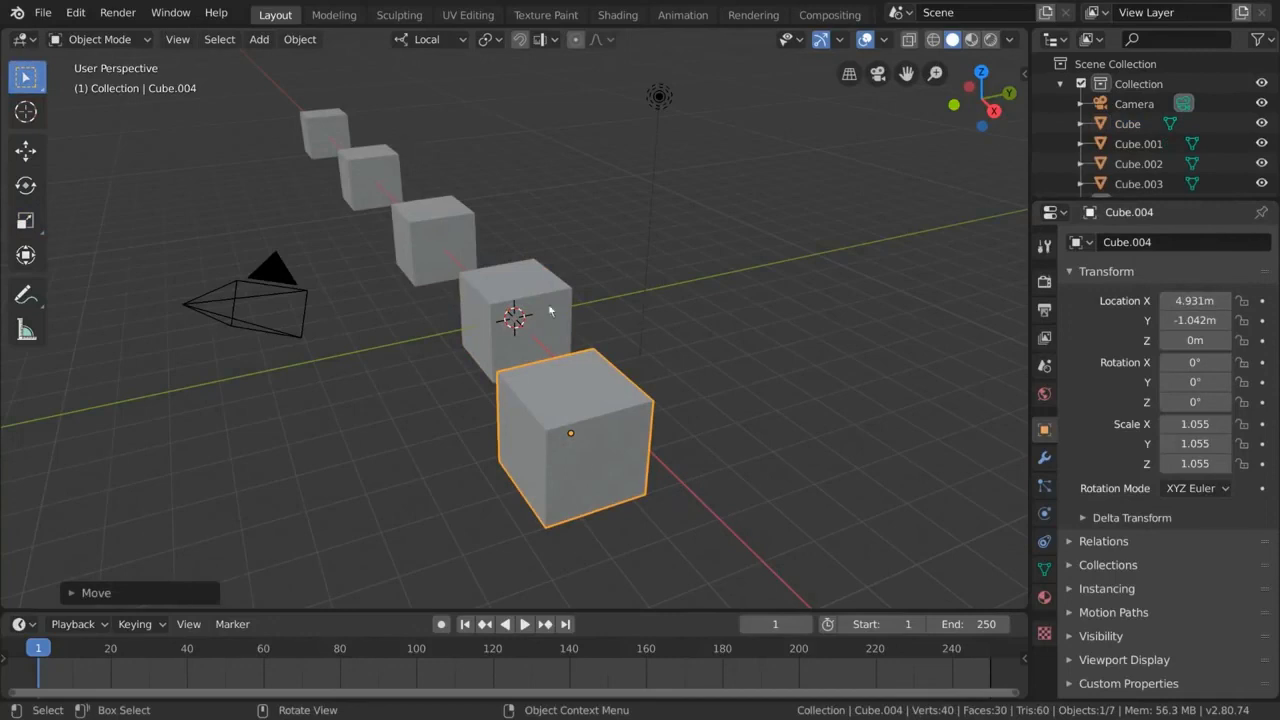
Nudge Cube.004 along its Y axis while orbiting to look along the row
{"action": "key", "text": "g"}
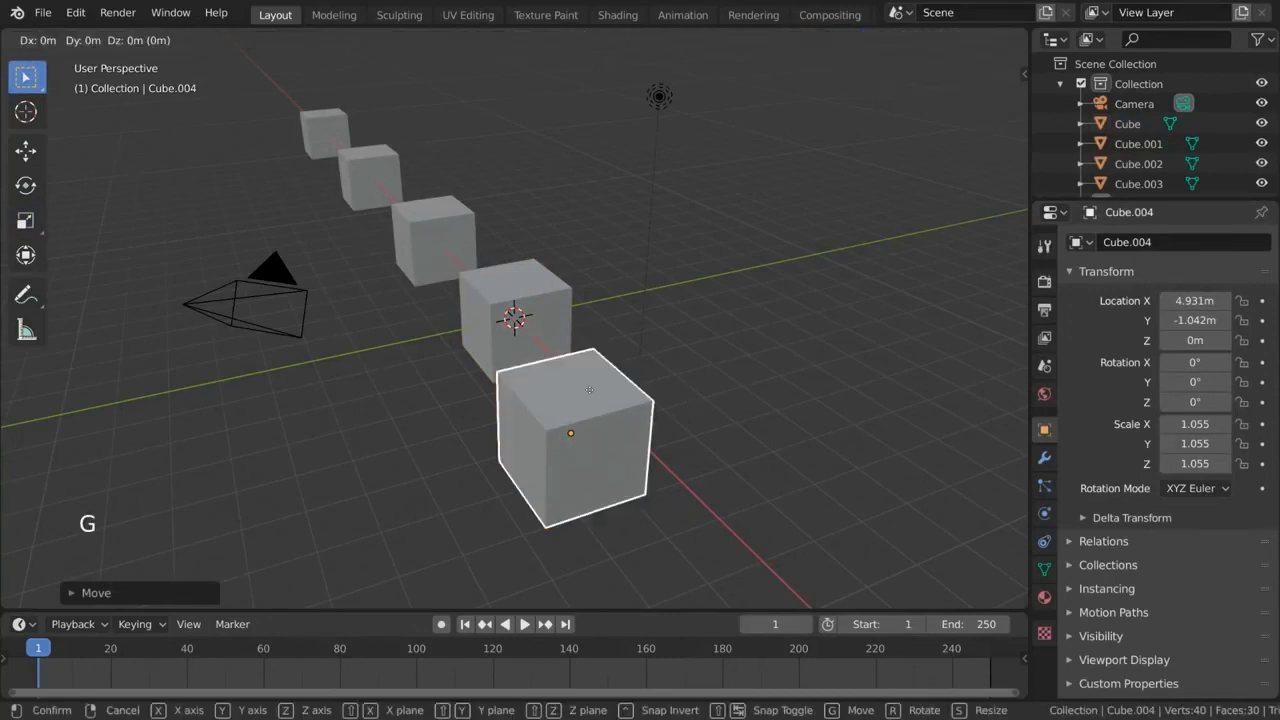
{"action": "key", "text": "y"}
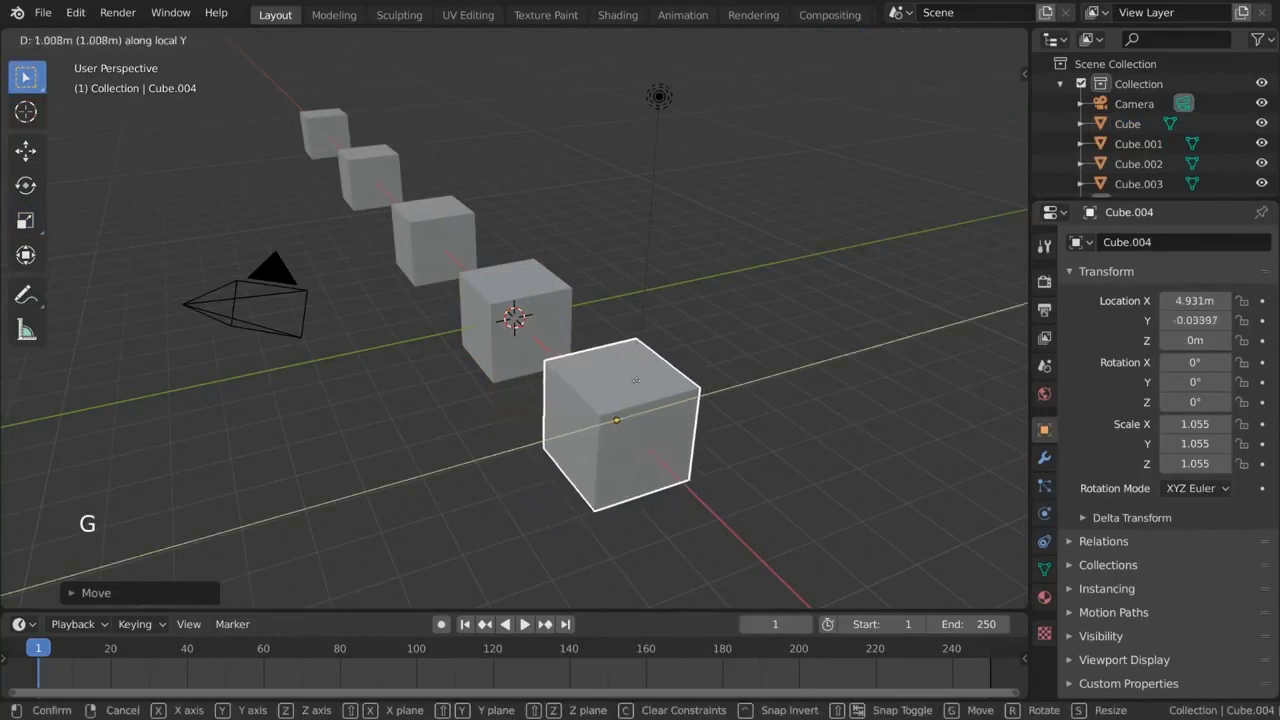
{"action": "left_click", "coordinate": [640, 382]}
{"action": "mouse_move", "coordinate": [640, 382]}
{"action": "middle_mouse_down"}
{"action": "mouse_move", "coordinate": [632, 331]}
{"action": "mouse_move", "coordinate": [631, 357]}
{"action": "middle_mouse_up"}
{"action": "key", "text": "g"}
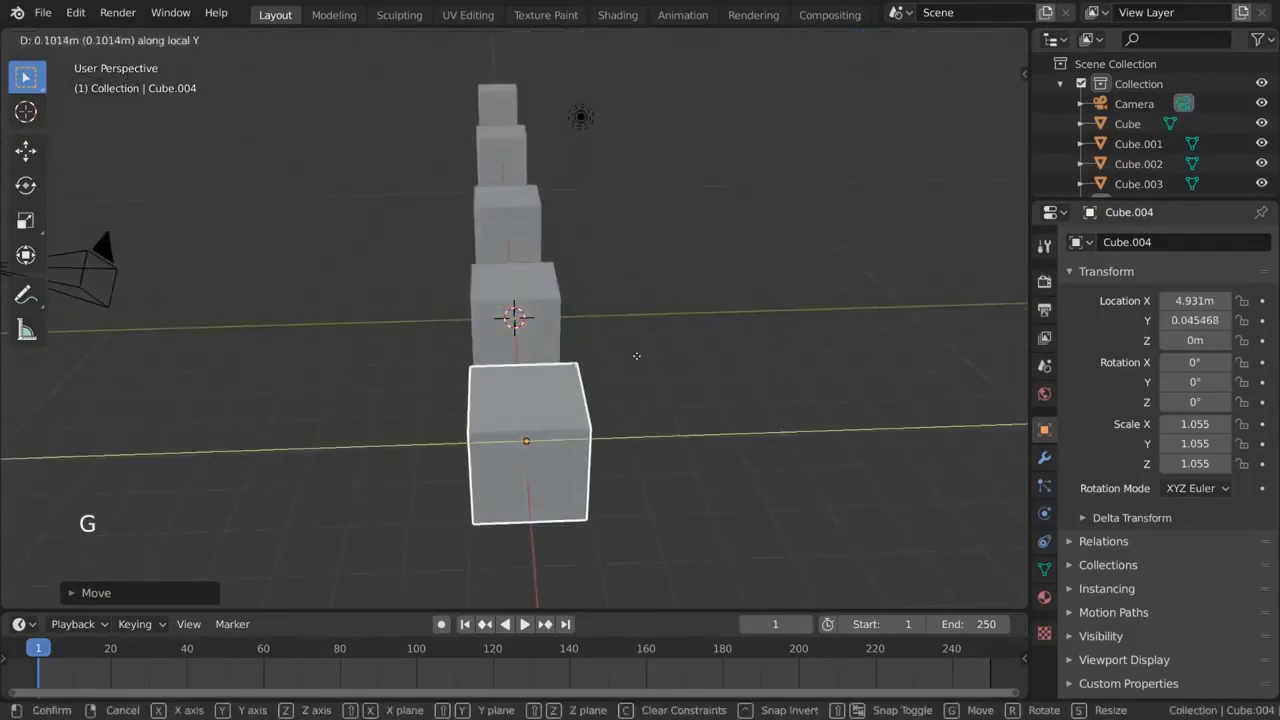
{"action": "left_click", "coordinate": [638, 335]}
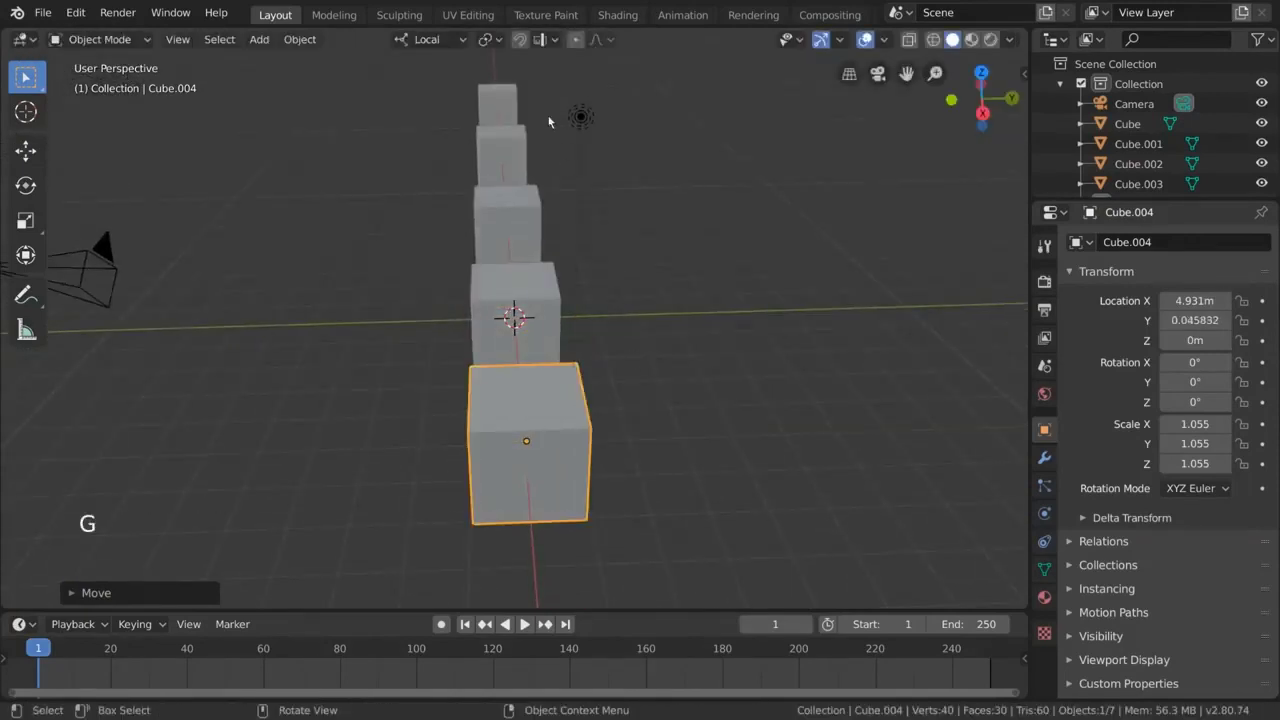
Enable snapping and set the snap target to Vertex
{"action": "left_click", "coordinate": [519, 40]}
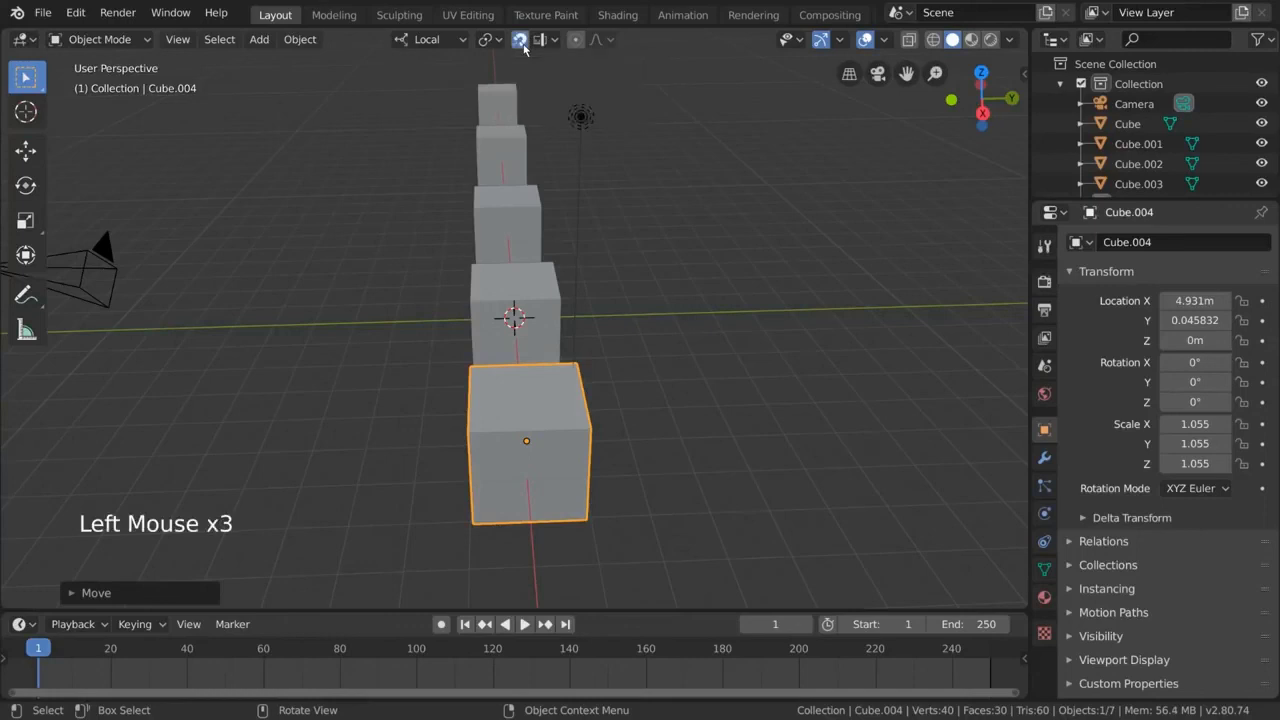
{"action": "key", "text": "shift+Tab"}
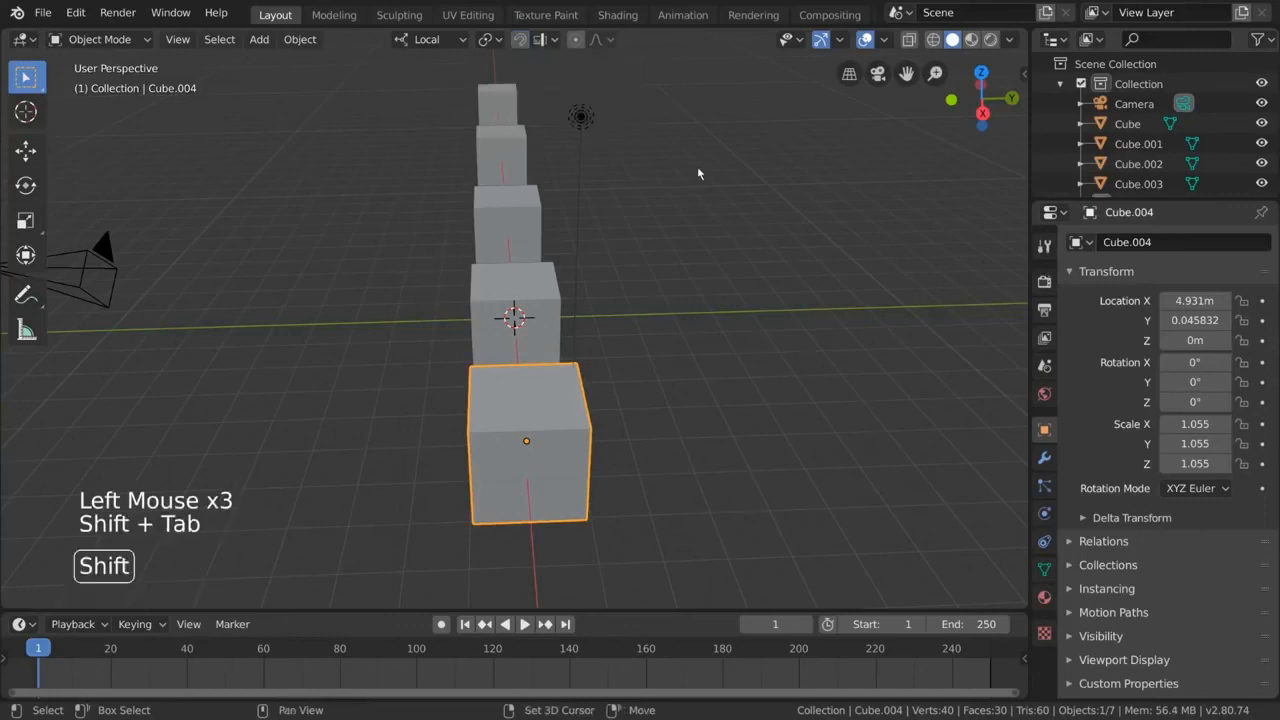
{"action": "key", "text": "shift+Tab"}
{"action": "left_click", "coordinate": [550, 40]}
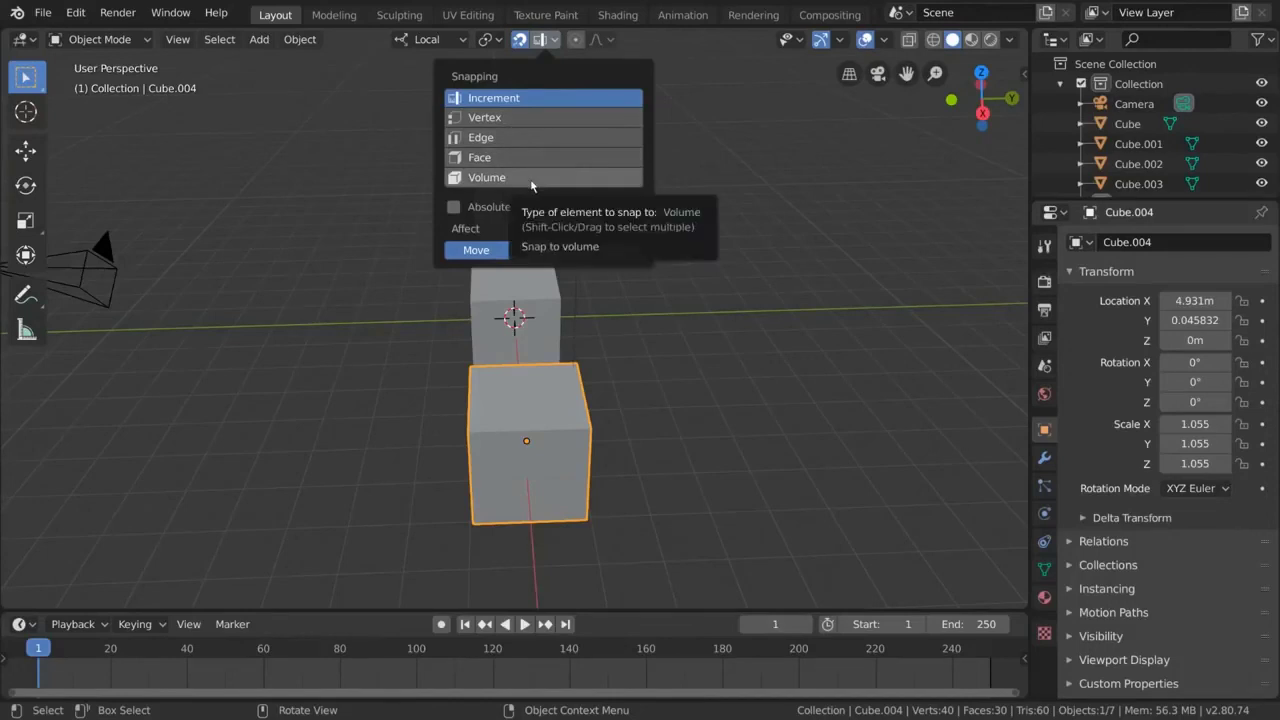
{"action": "left_click", "coordinate": [531, 119]}
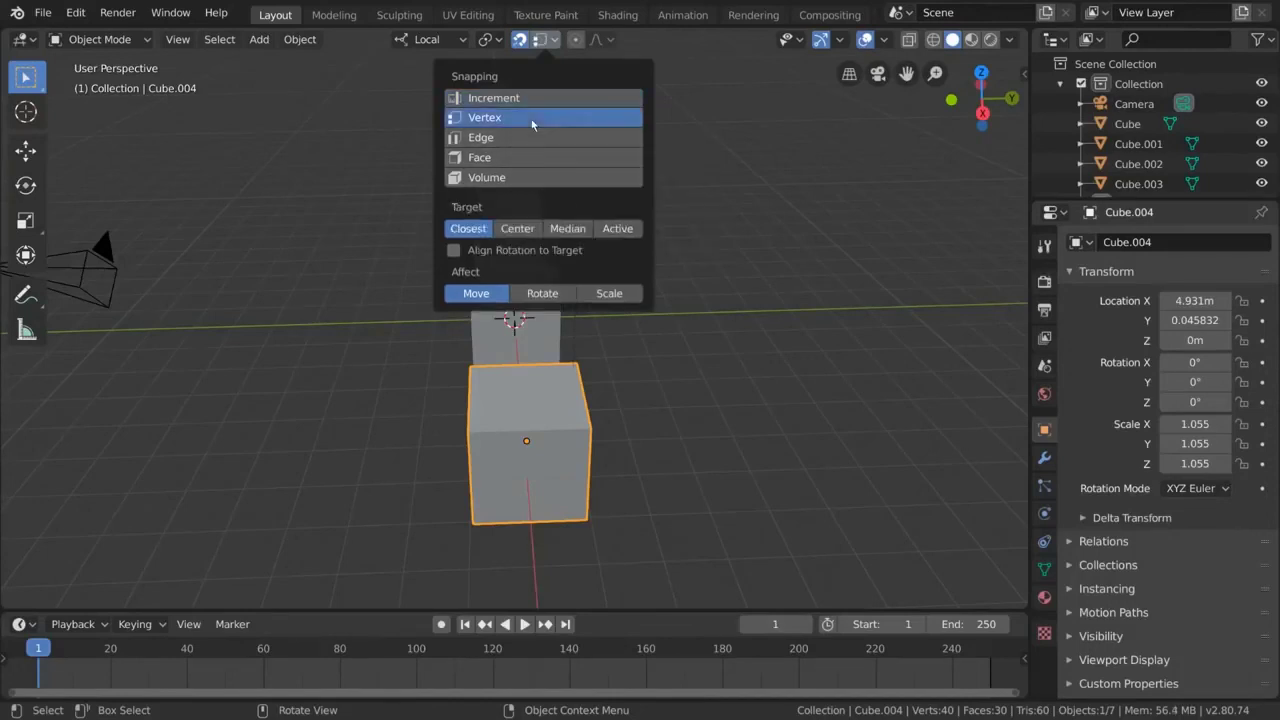
Snap Cube.004 along Y into line with the row, then select another cube
{"action": "key", "text": "g"}
{"action": "key", "text": "y"}
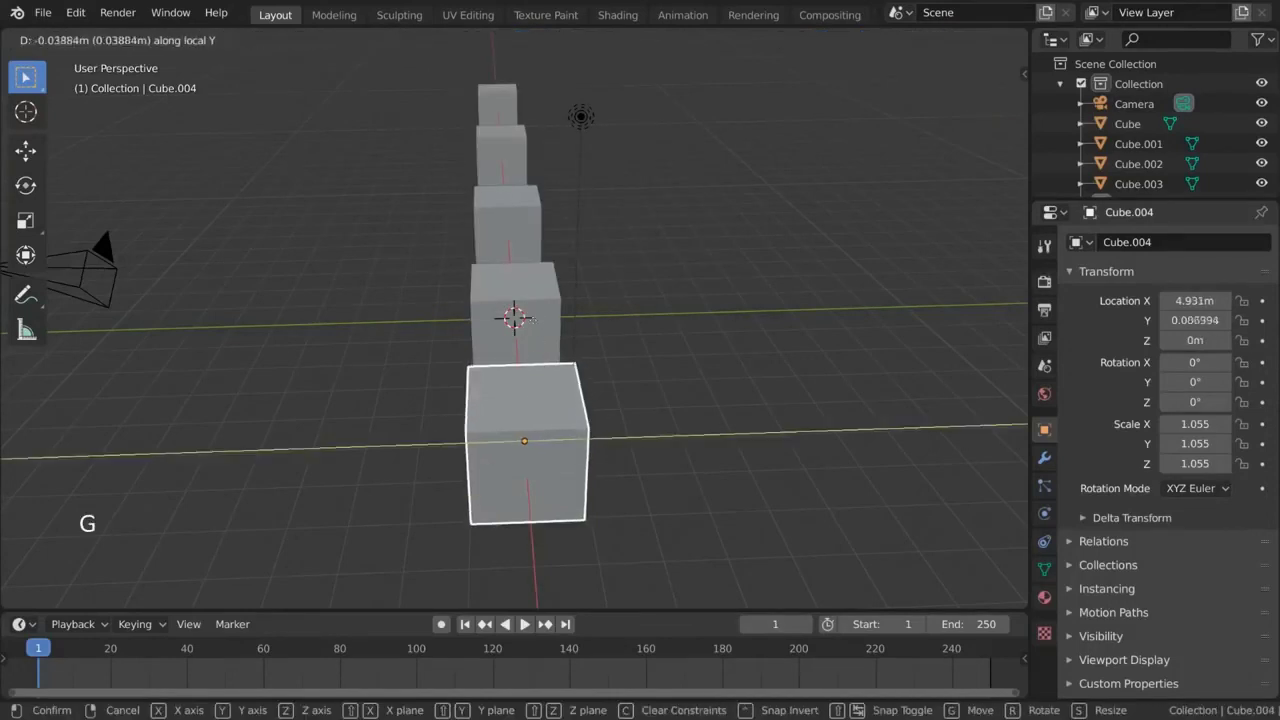
{"action": "left_click", "coordinate": [476, 306]}
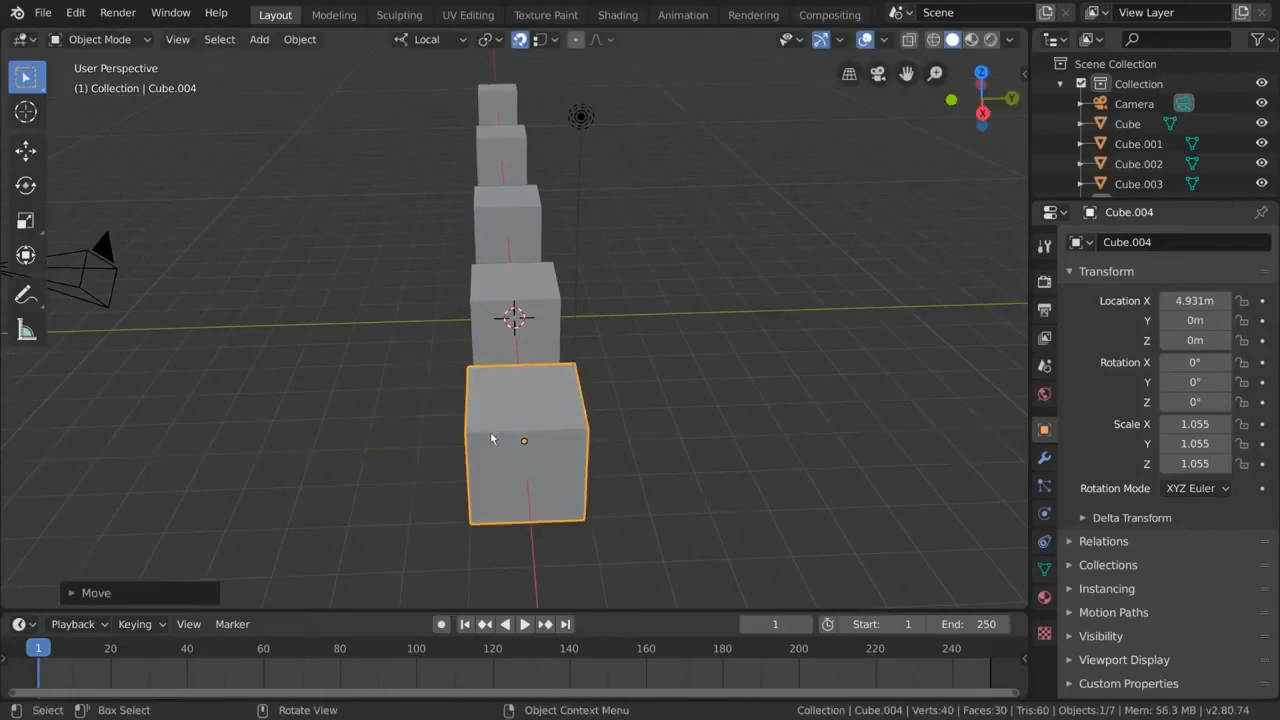
{"action": "middle_click_drag", "start_coordinate": [640, 437], "coordinate": [680, 408]}
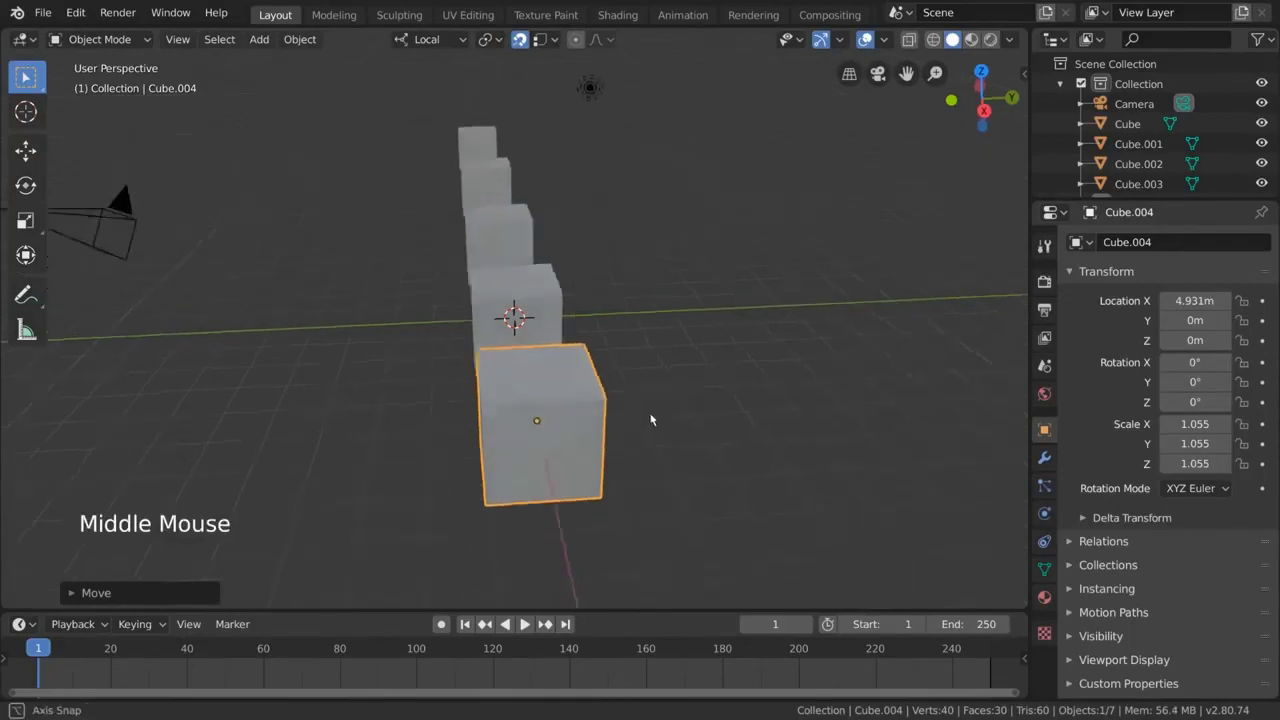
{"action": "left_click", "coordinate": [533, 311]}
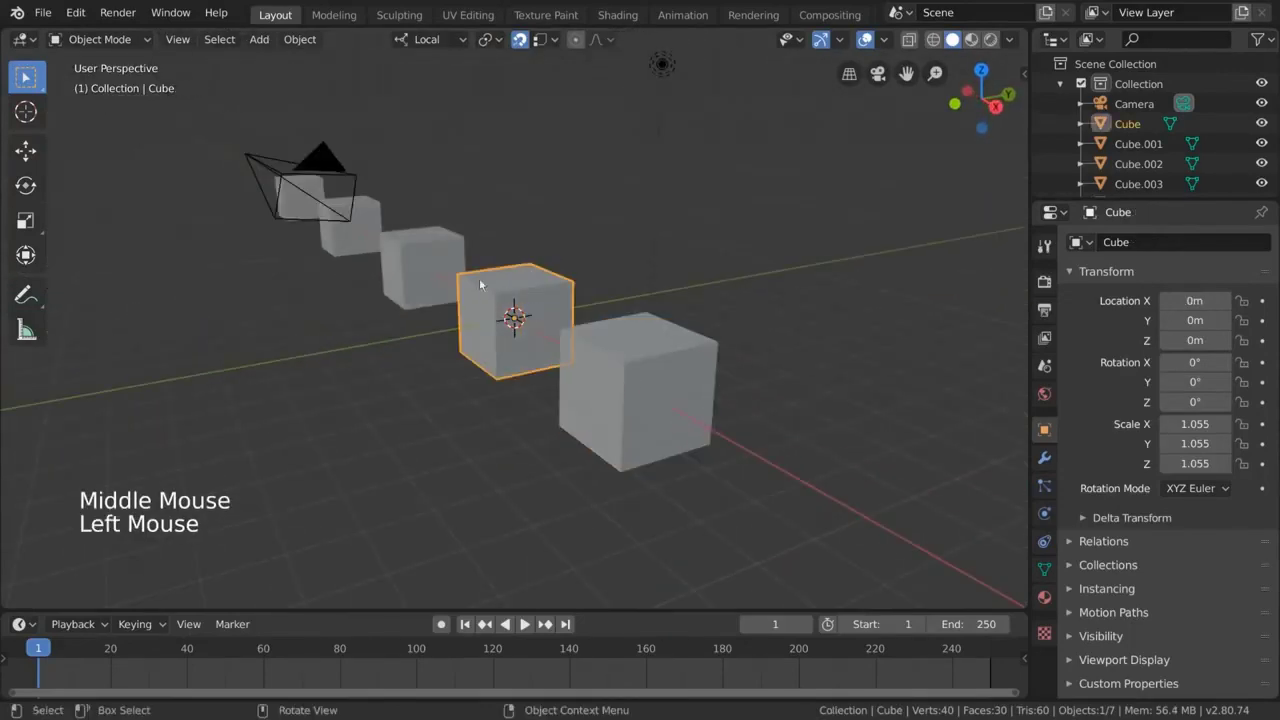